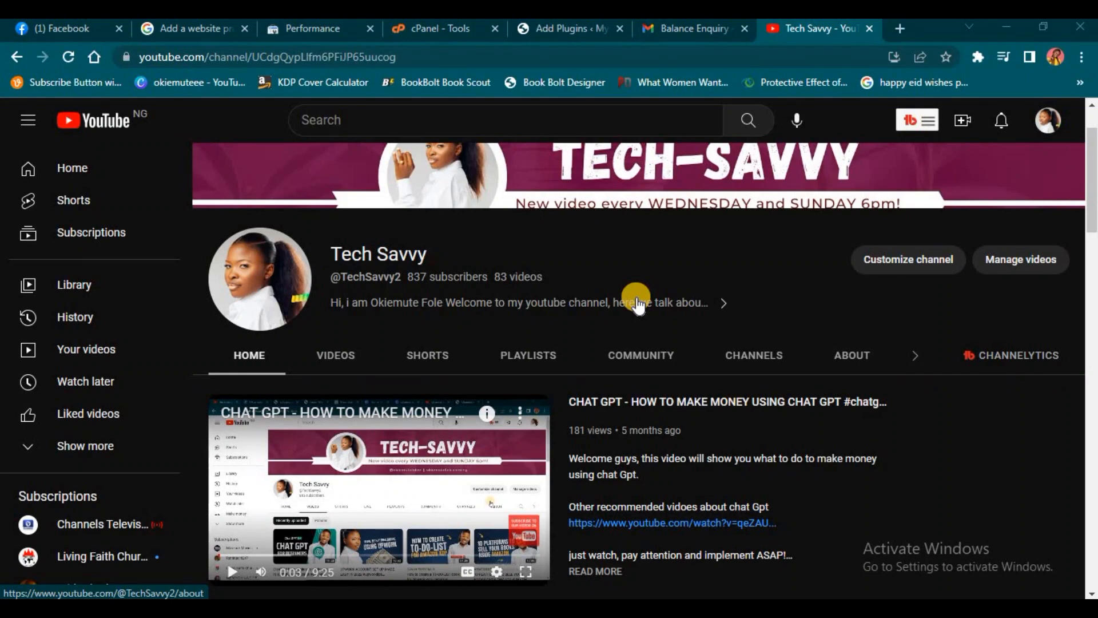
key(alt+Tab)
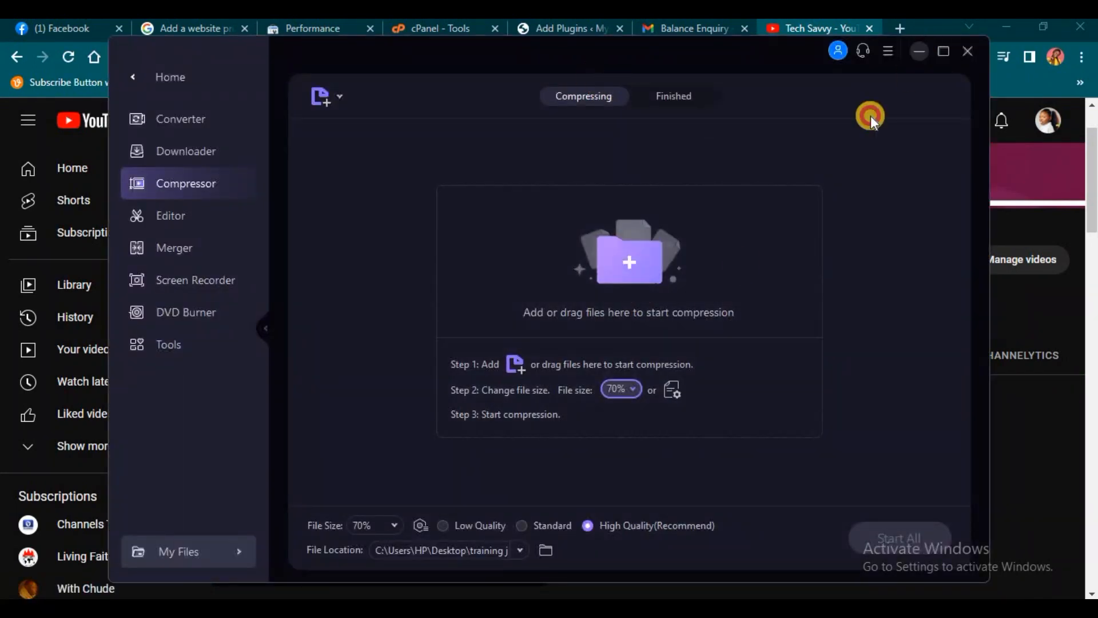
click(919, 52)
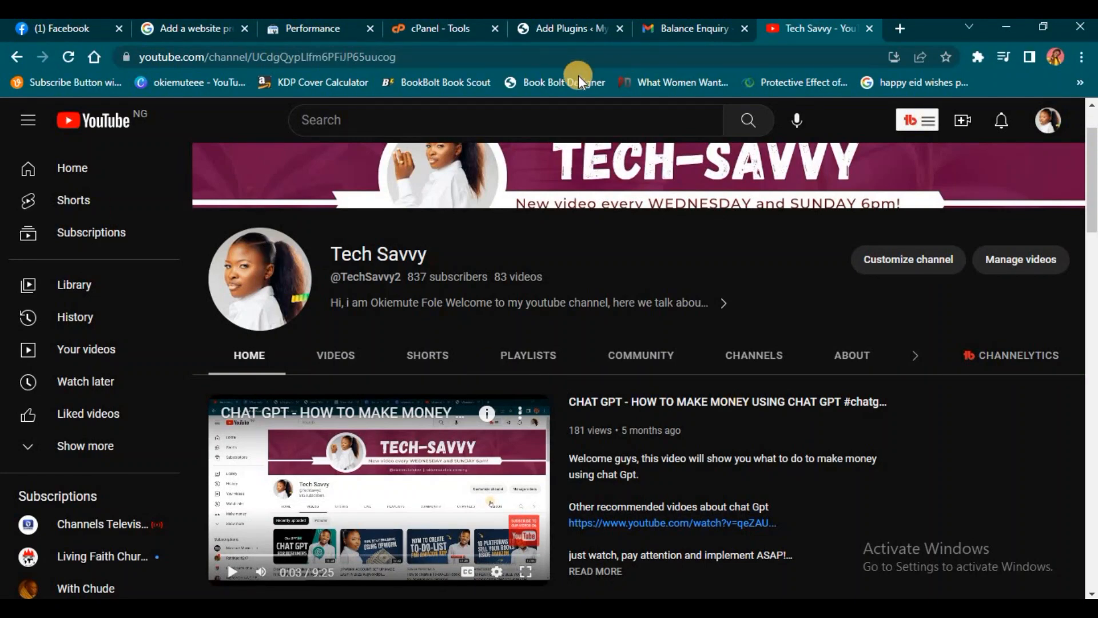
Install and activate the LoginPress custom login page plugin, and locate its entry in the installed plugins list.
click(563, 30)
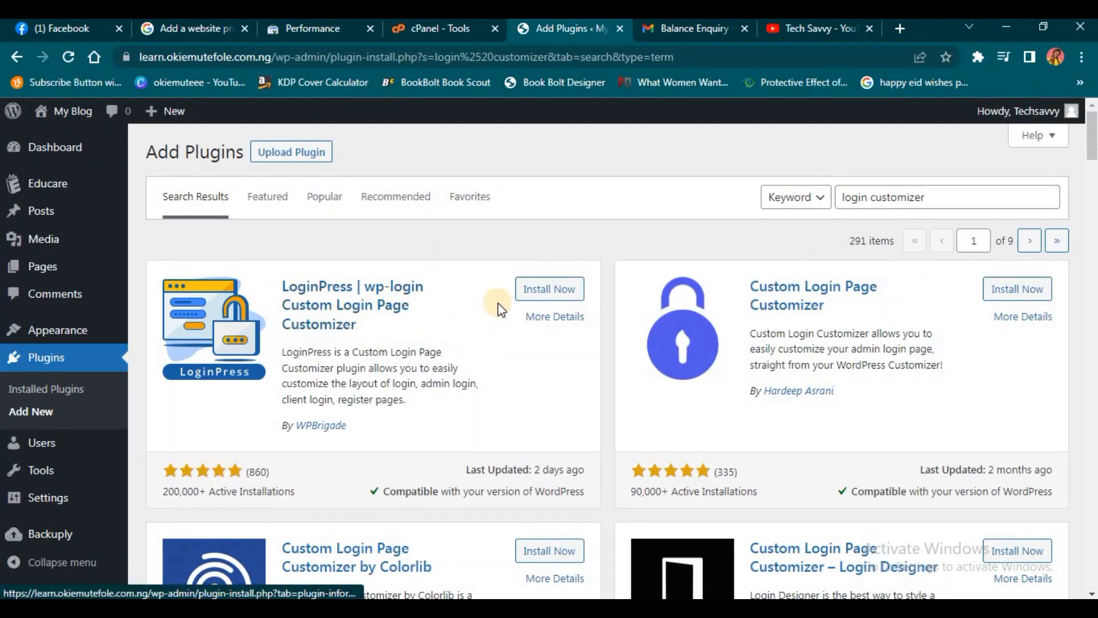
click(542, 297)
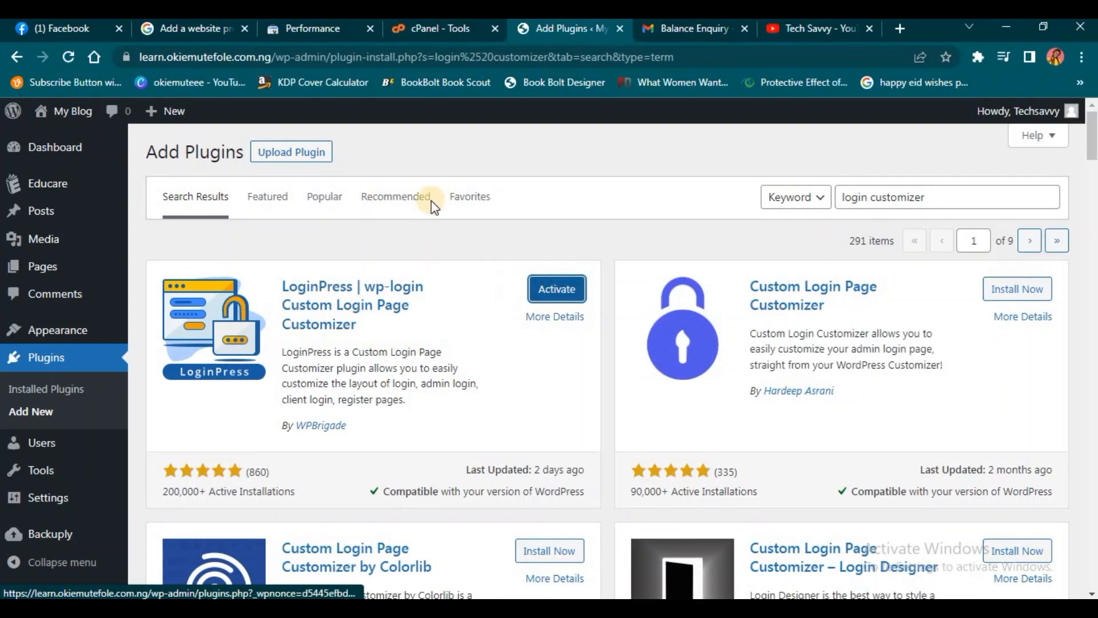
click(566, 293)
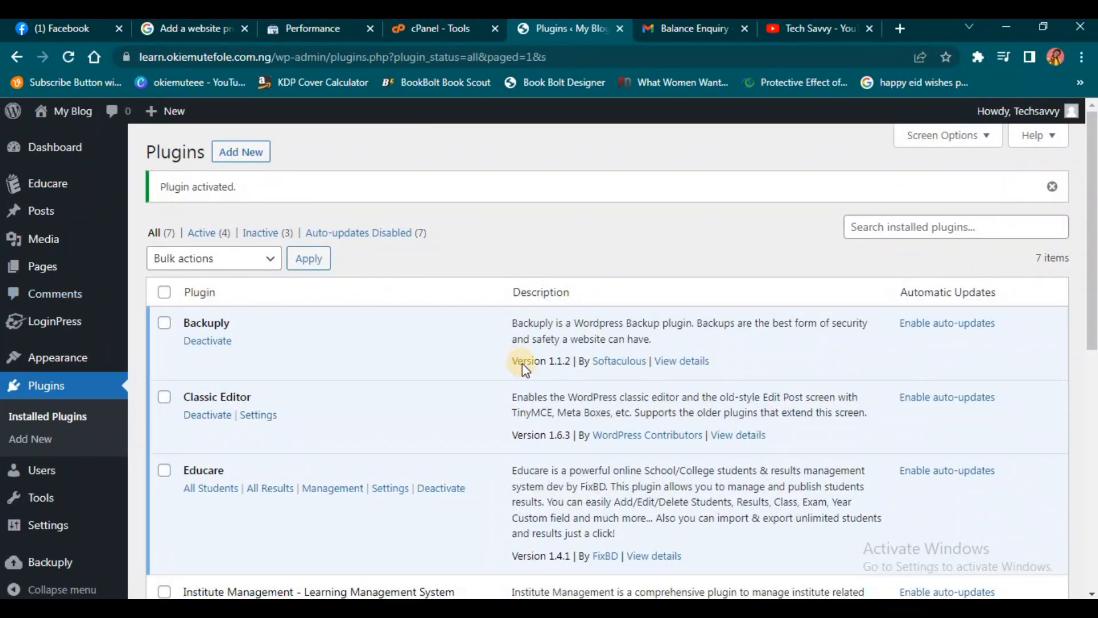
scroll(520, 360, down, 5)
scroll(522, 369, down, 2)
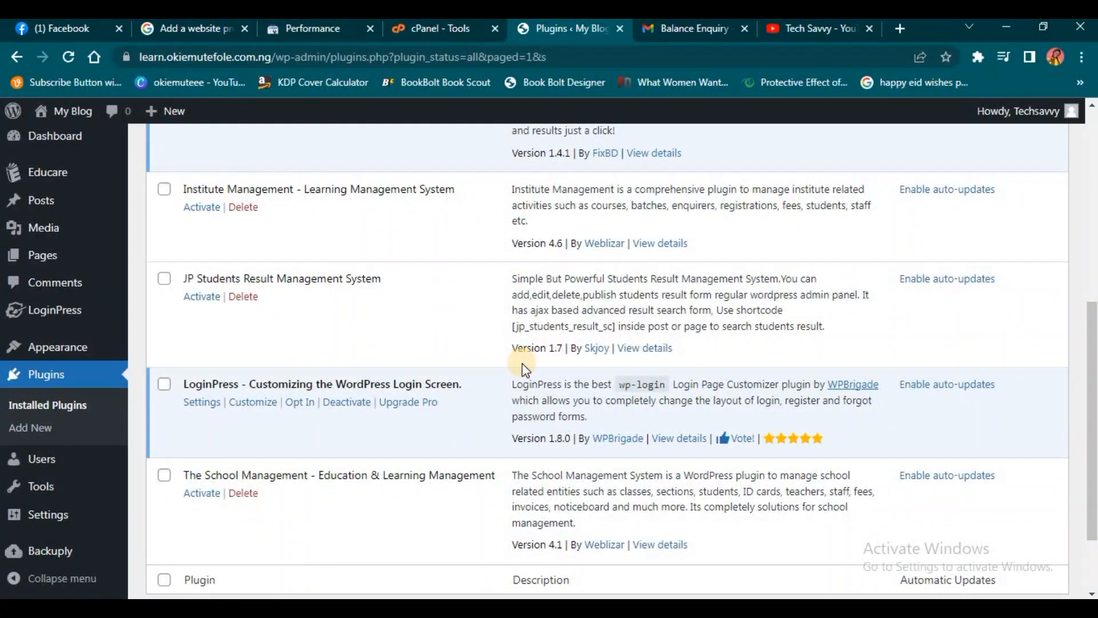
scroll(525, 369, down, 2)
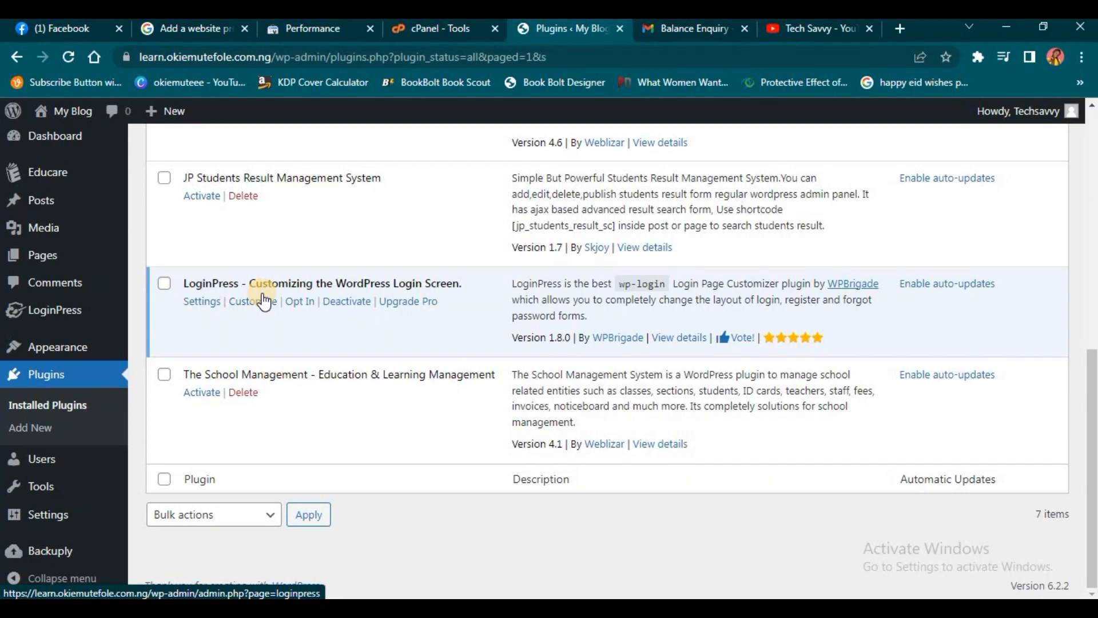
Log out of the WordPress site and examine the login page's design, including the username and password fields.
mouse_move(1055, 109)
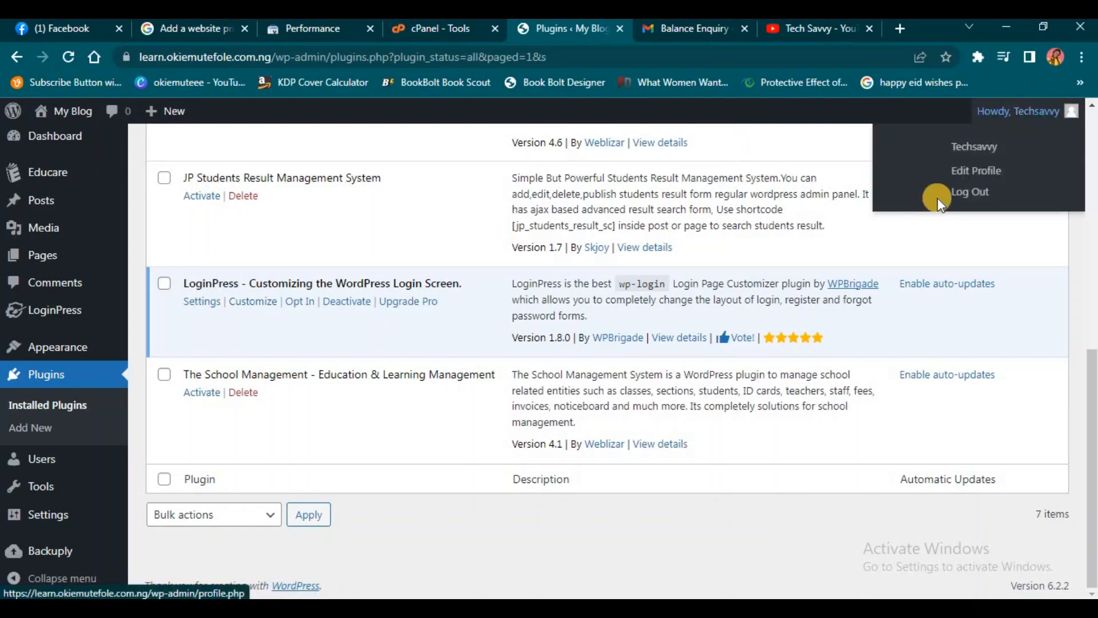
click(974, 194)
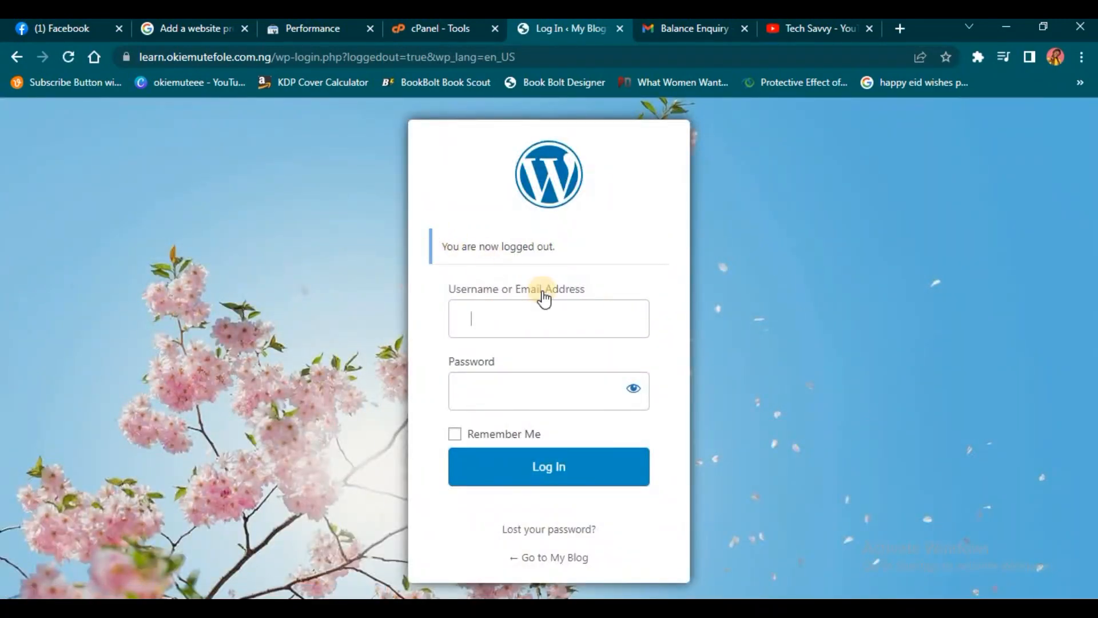
click(577, 312)
click(795, 204)
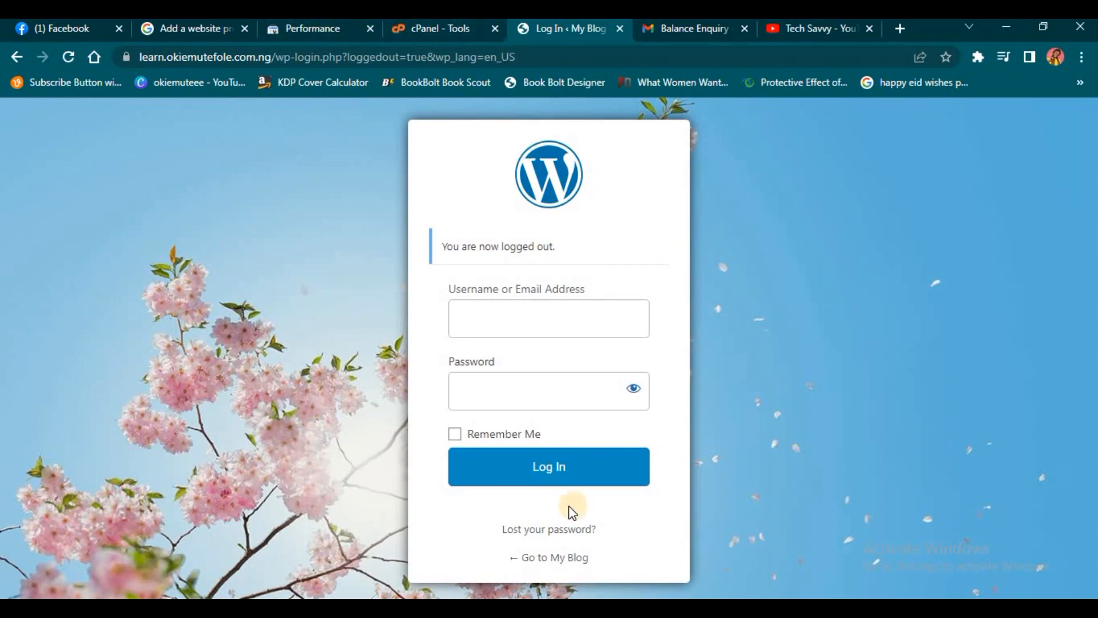
click(524, 309)
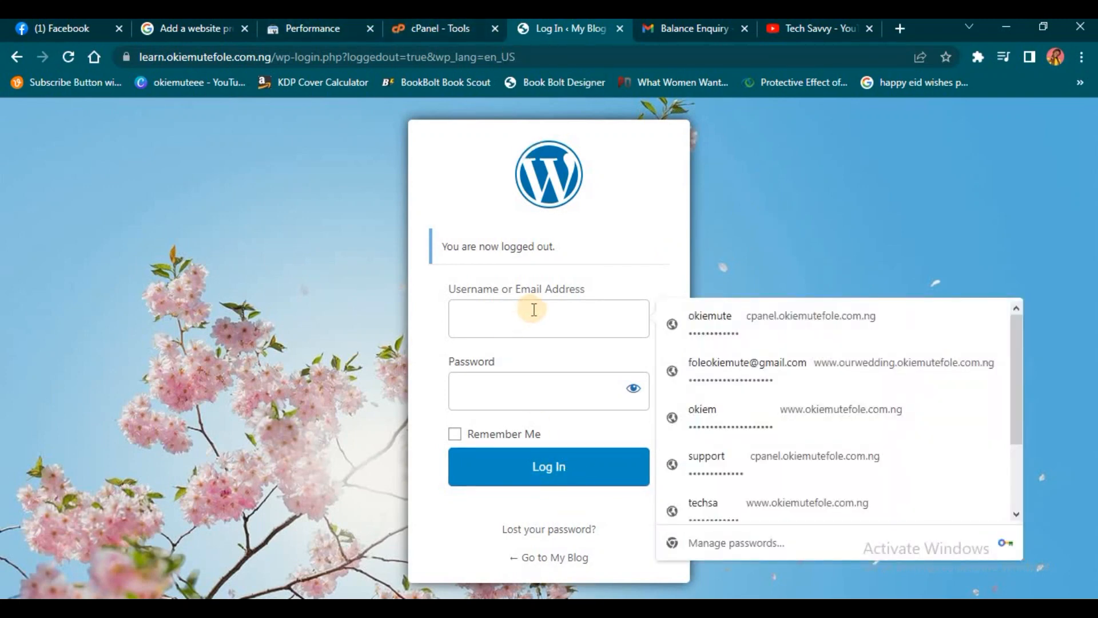
click(349, 271)
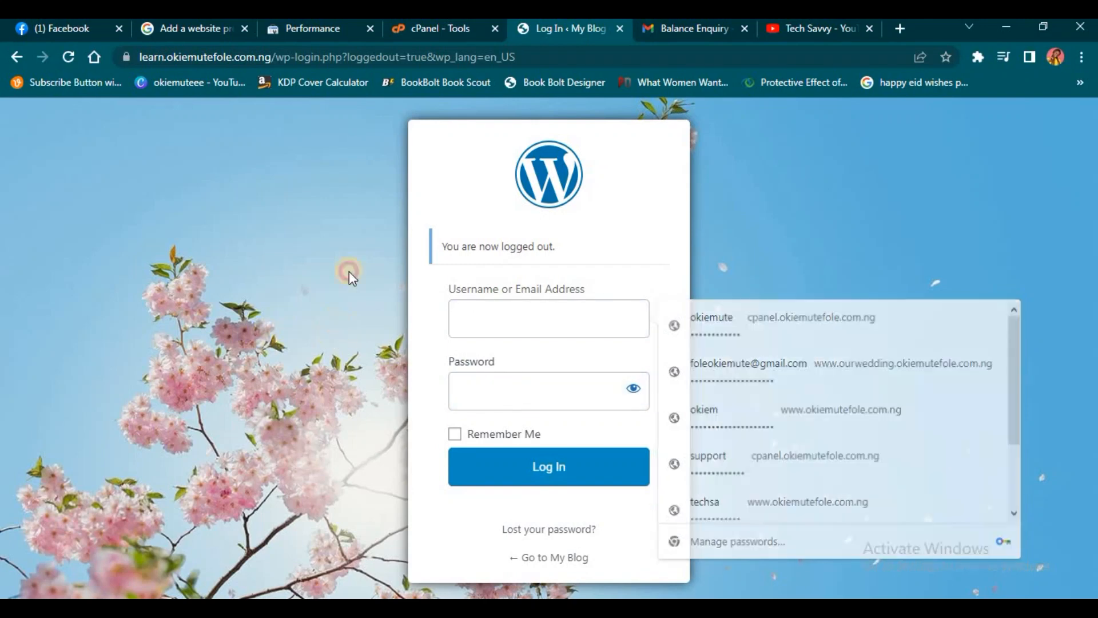
Log back in to the My Blog installation's dashboard through cPanel's WordPress Manager by Softaculous.
click(428, 29)
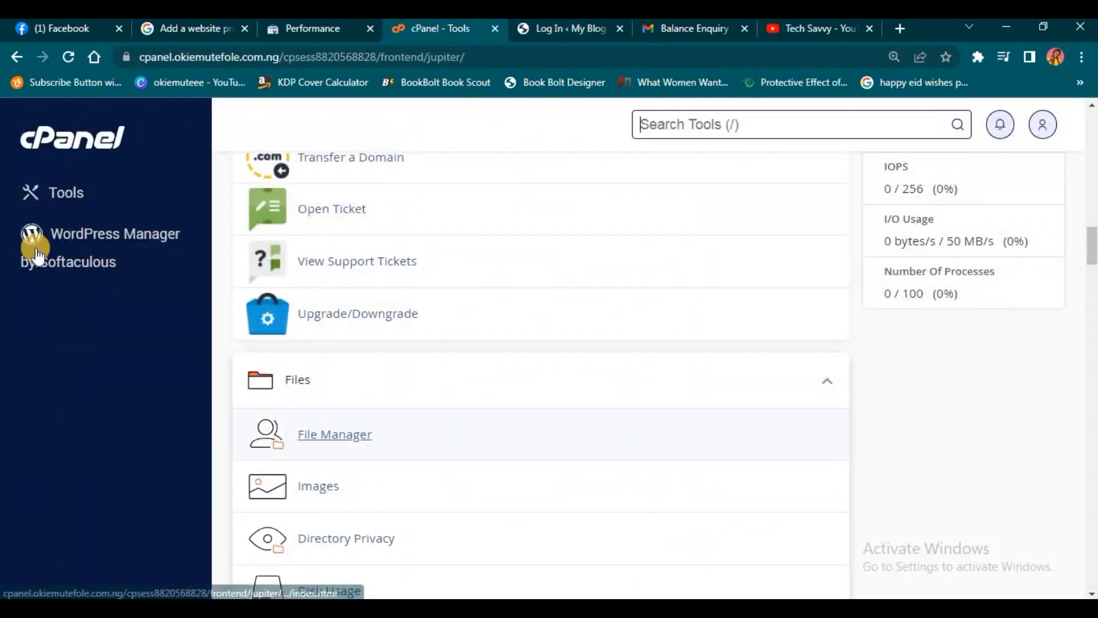
click(115, 233)
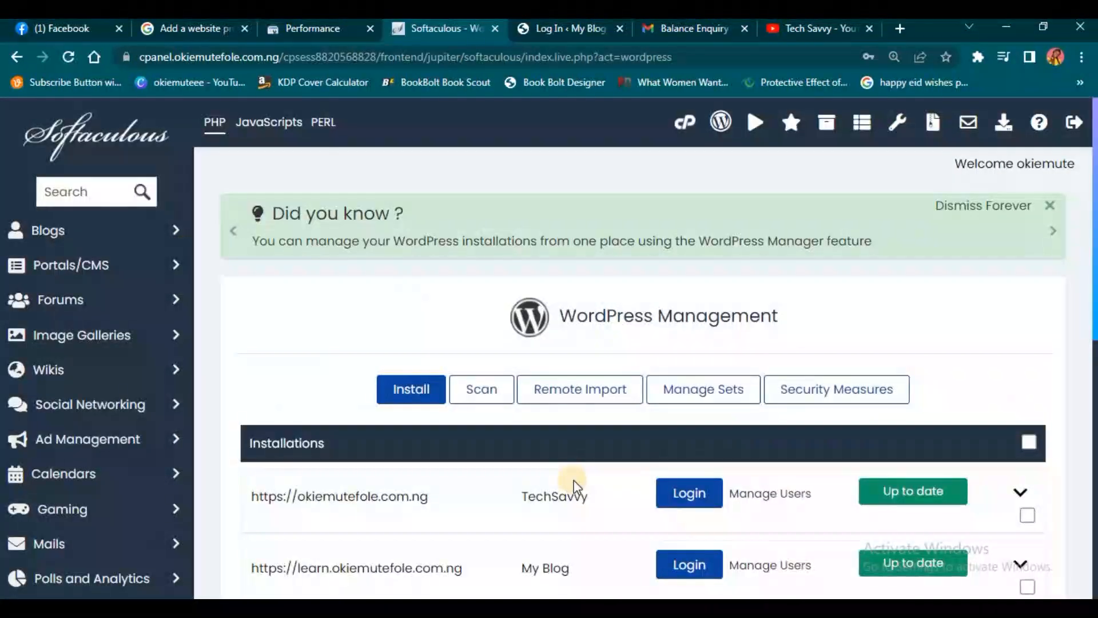
scroll(575, 486, down, 4)
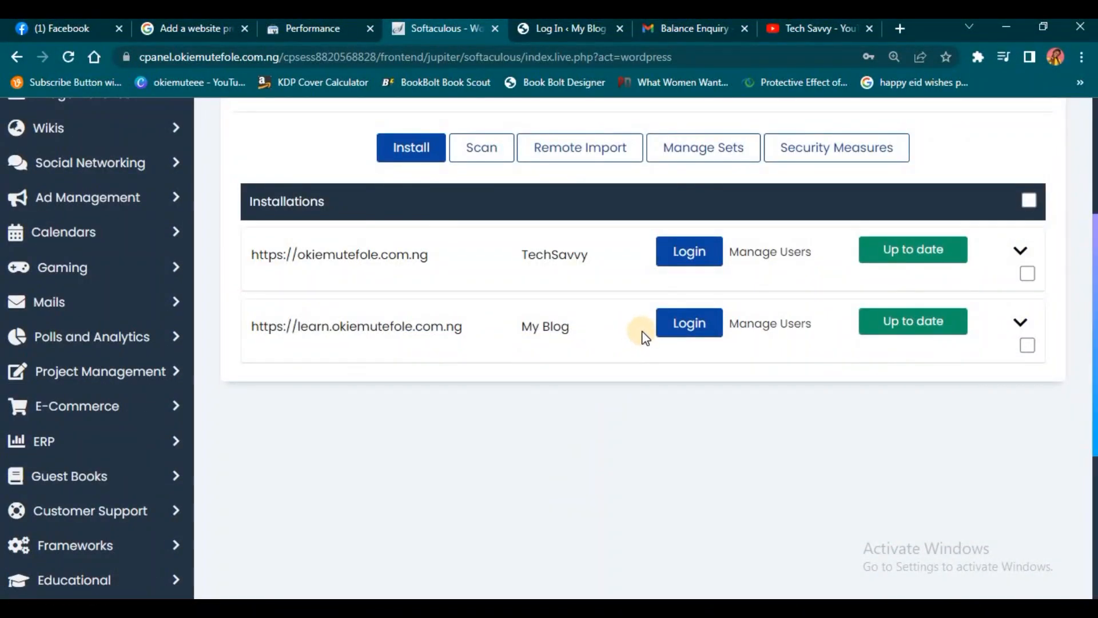
click(684, 334)
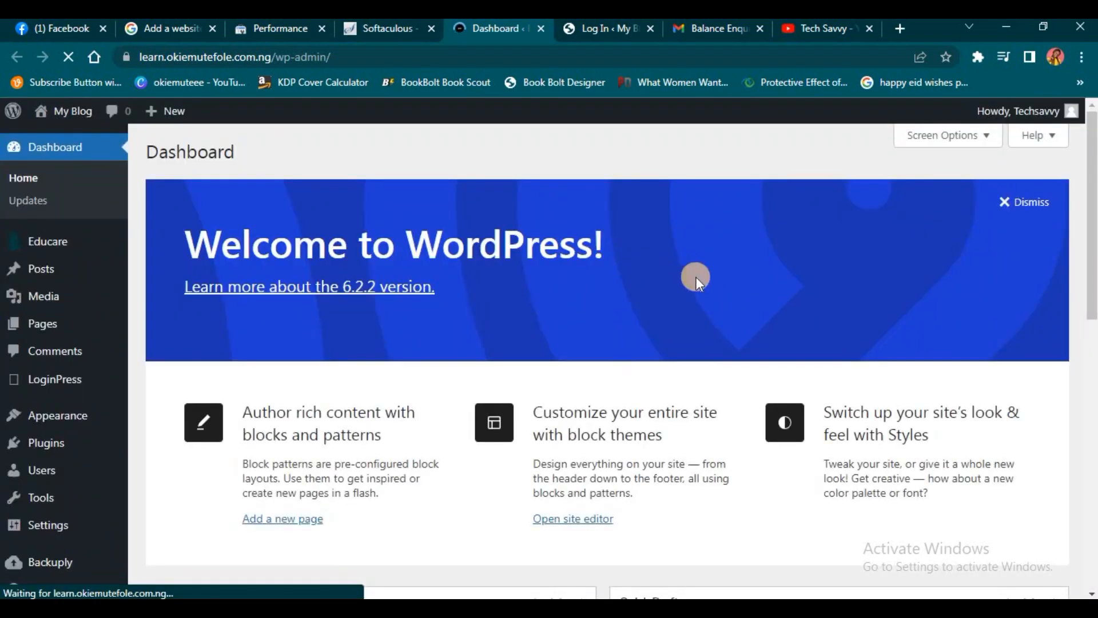
Deactivate the LoginPress plugin and view the site's default login page.
scroll(612, 345, down, 10)
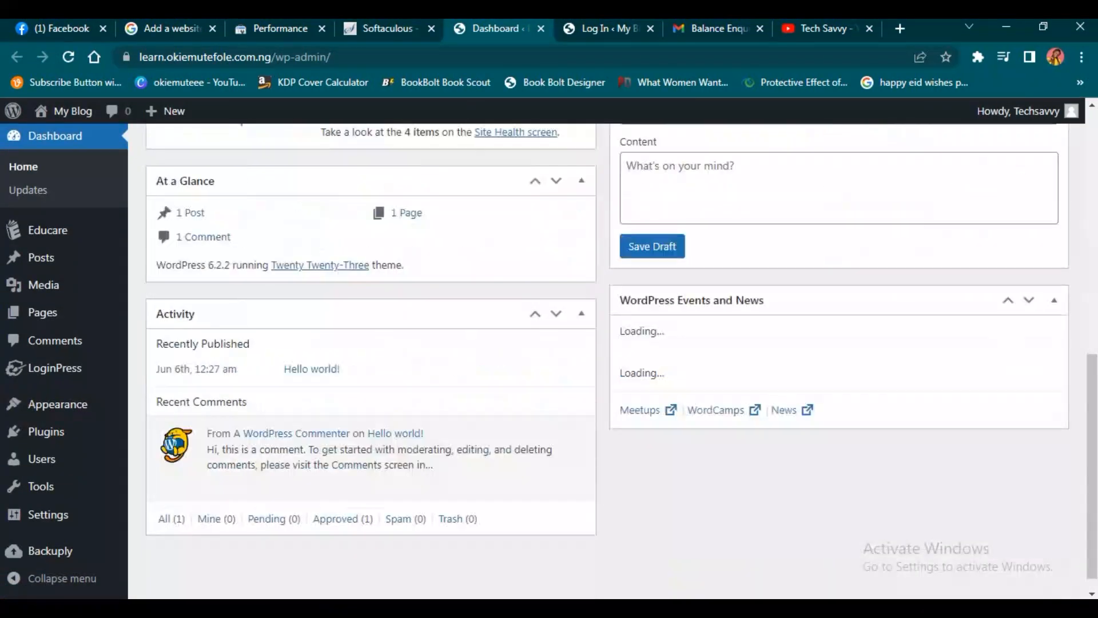
mouse_move(75, 444)
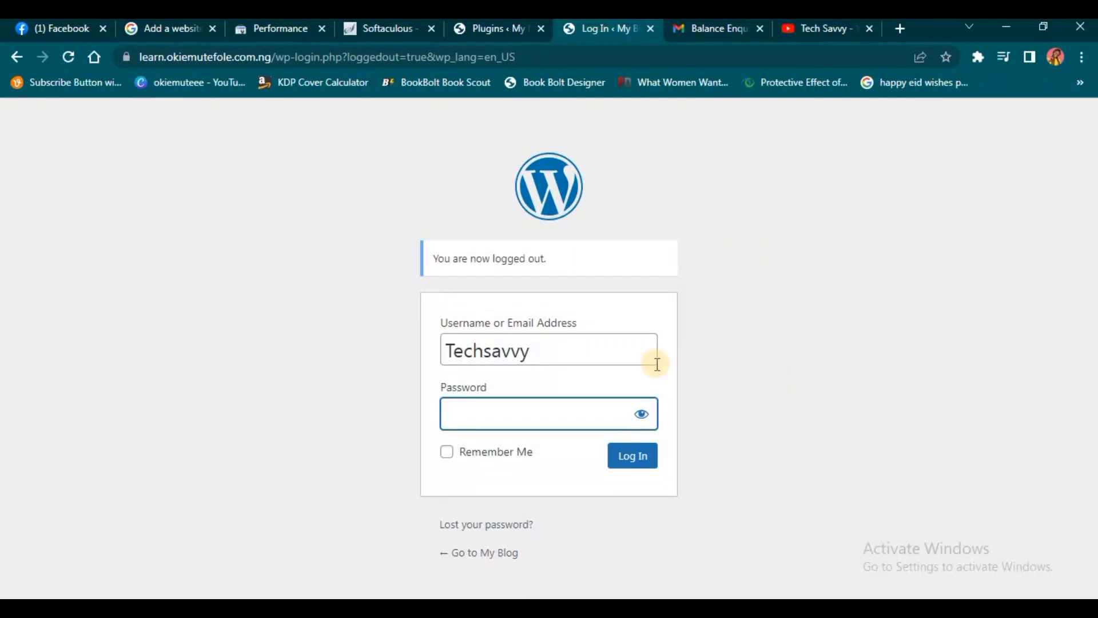
click(690, 366)
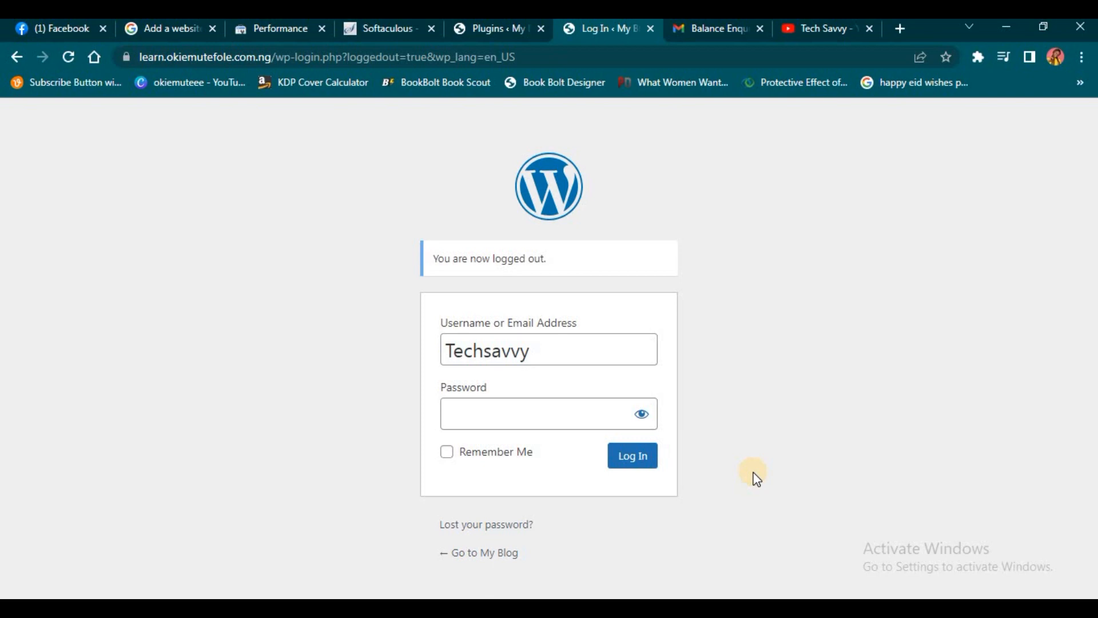
Reactivate the LoginPress plugin in the installed plugins list.
click(452, 28)
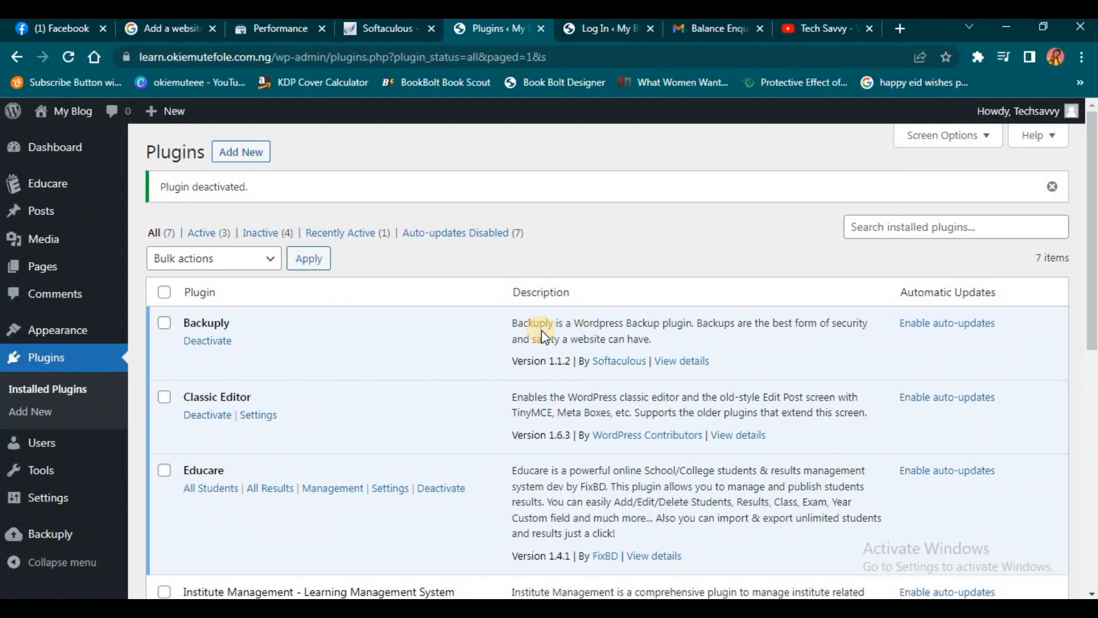
scroll(164, 355, down, 4)
scroll(238, 404, down, 5)
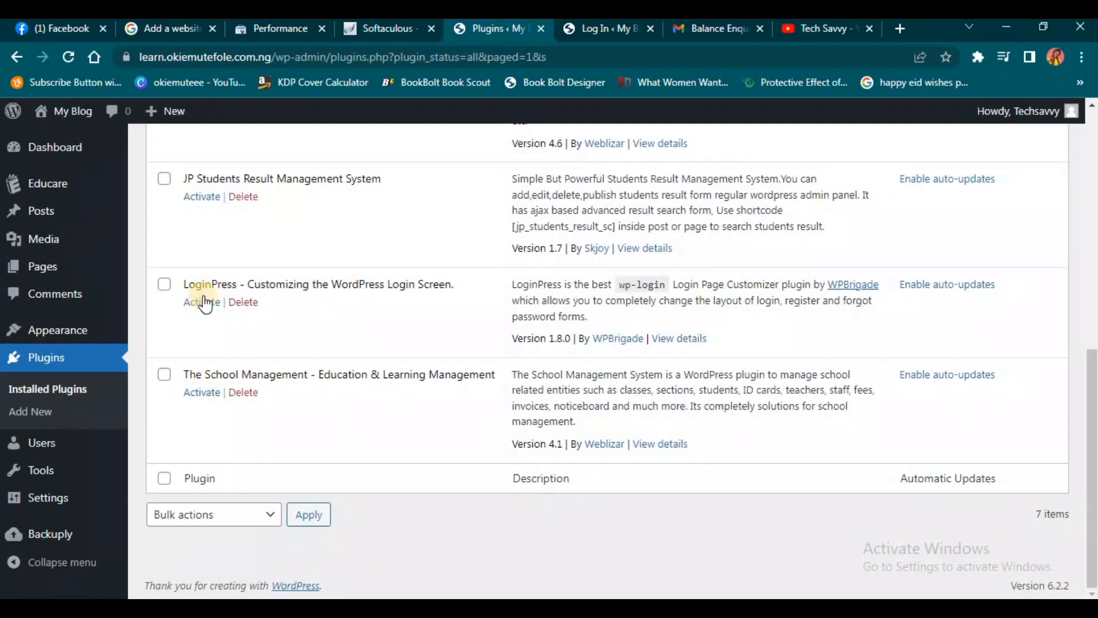
click(212, 301)
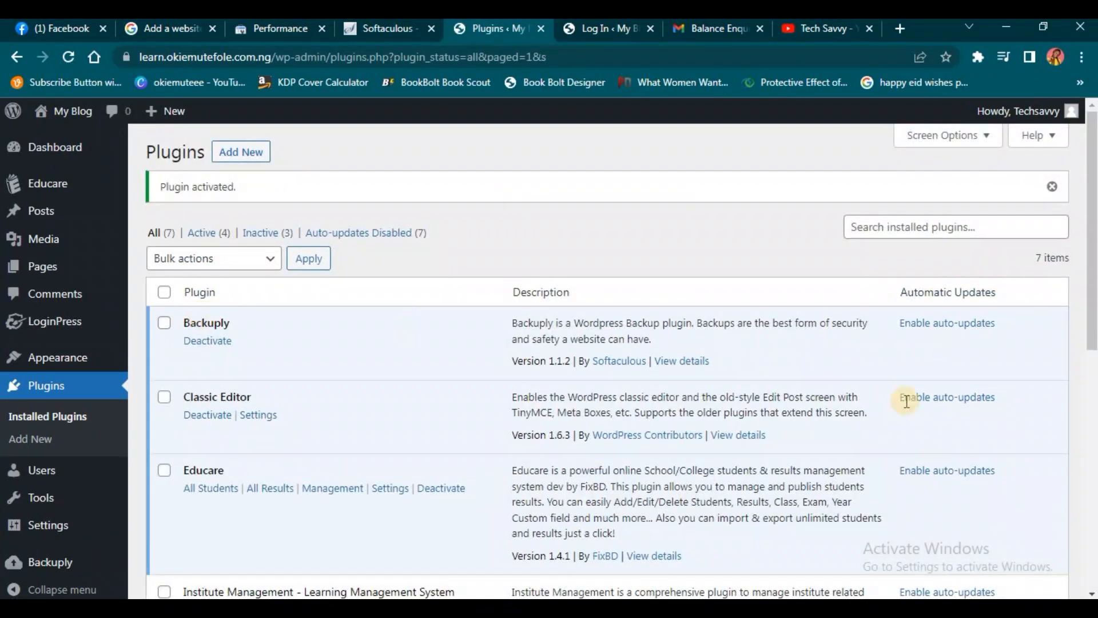
Open the LoginPress settings, skipping the data-sharing opt-in on its welcome page.
scroll(897, 403, down, 4)
scroll(375, 393, down, 2)
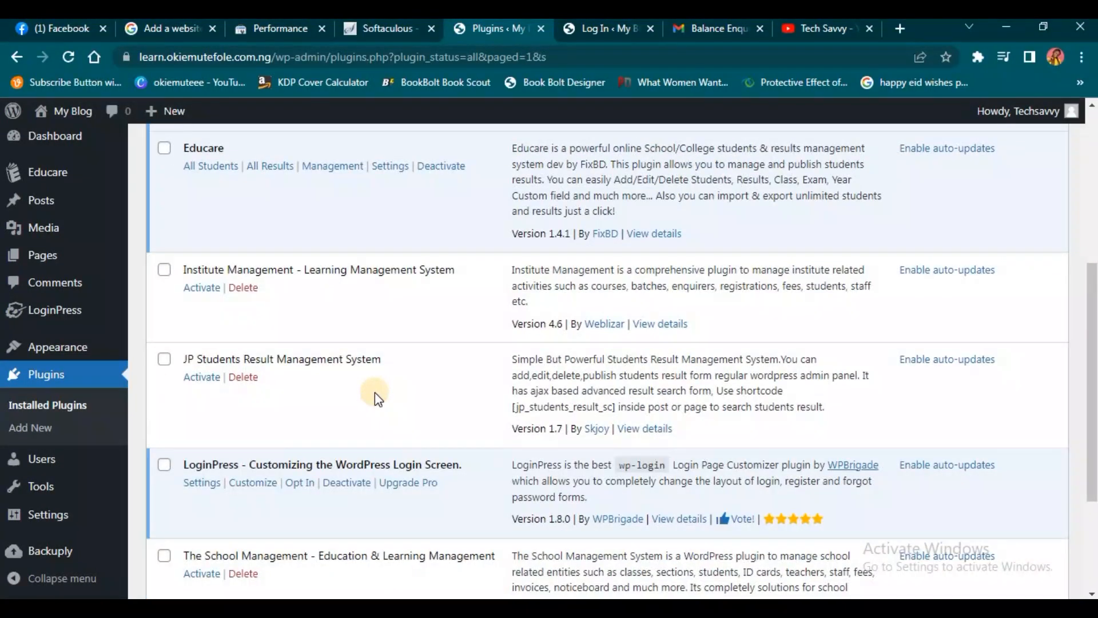
scroll(375, 392, down, 3)
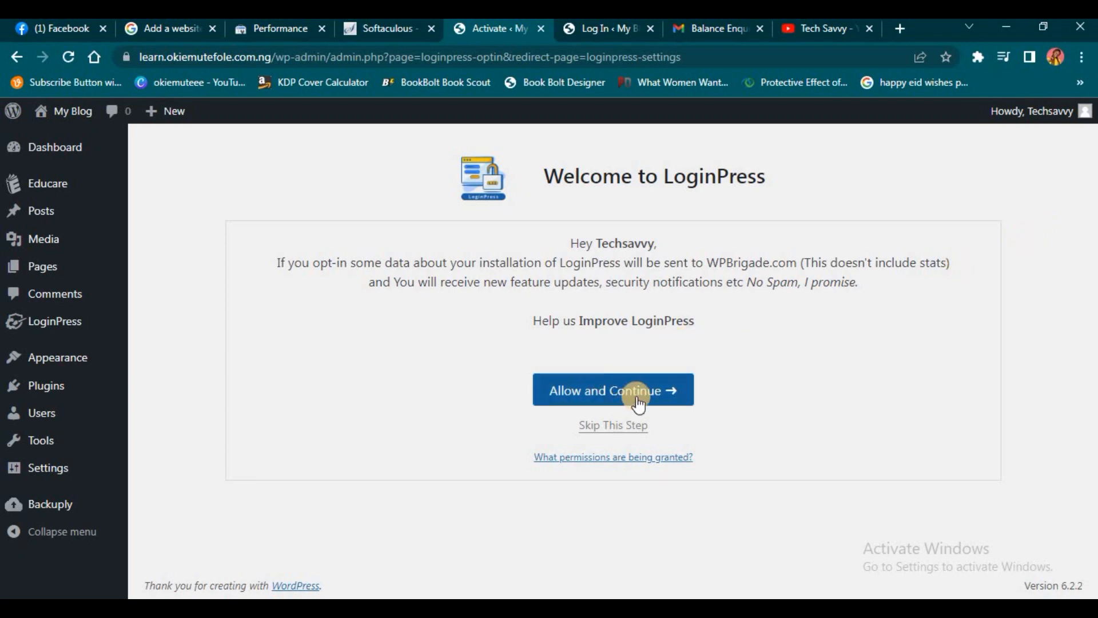
click(626, 434)
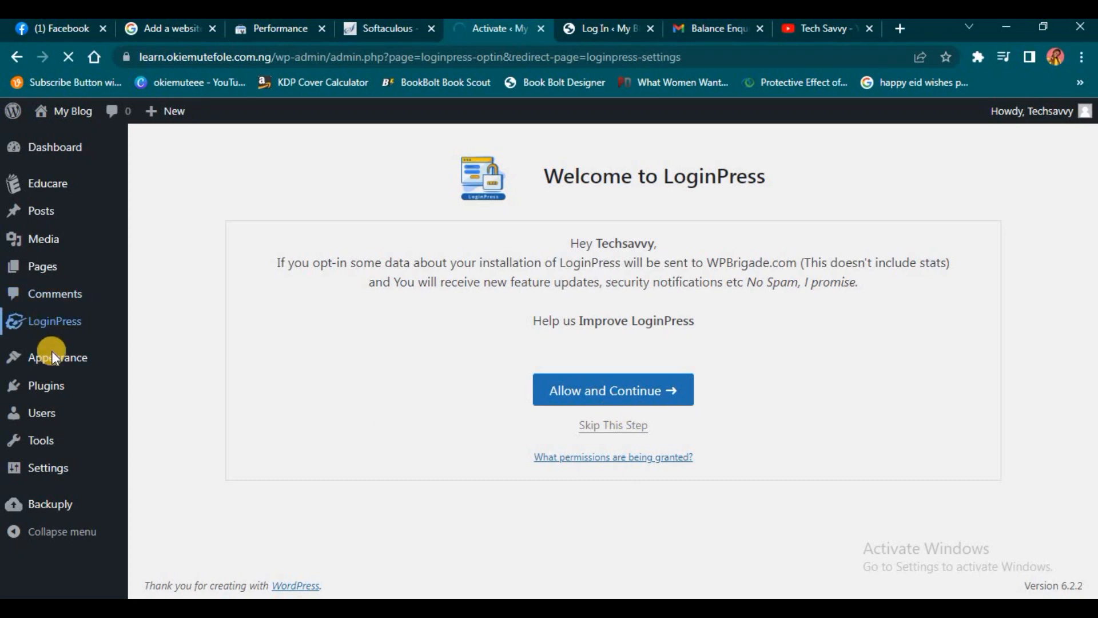
mouse_move(45, 469)
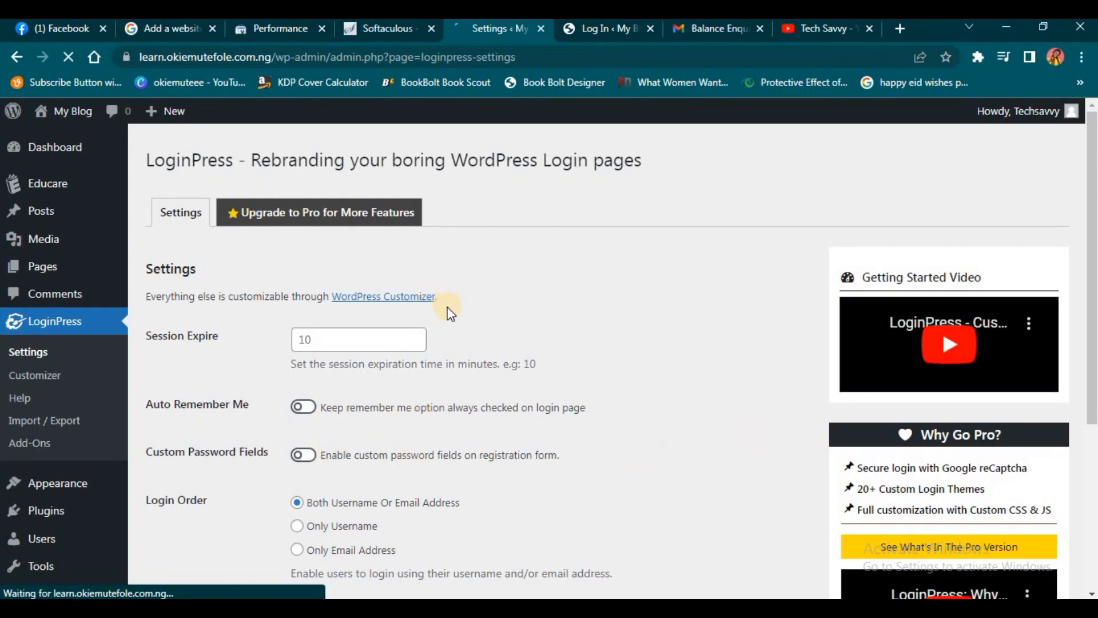
Enable Auto Remember Me and Custom Password Fields in the LoginPress settings, and check the fields on the login page.
scroll(445, 321, down, 2)
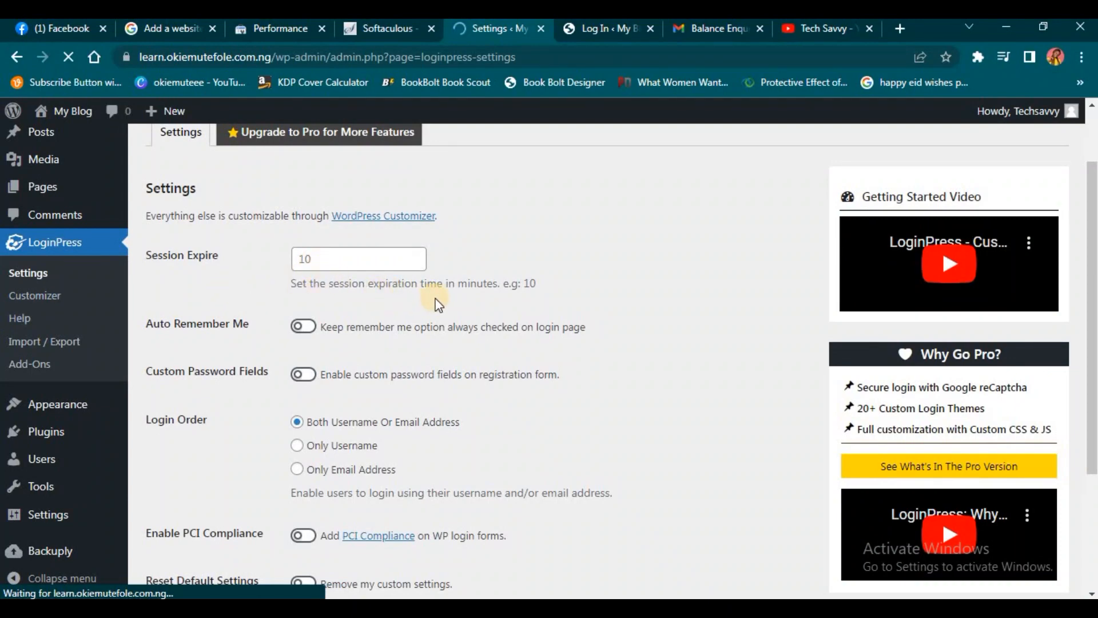
click(330, 256)
text(10)
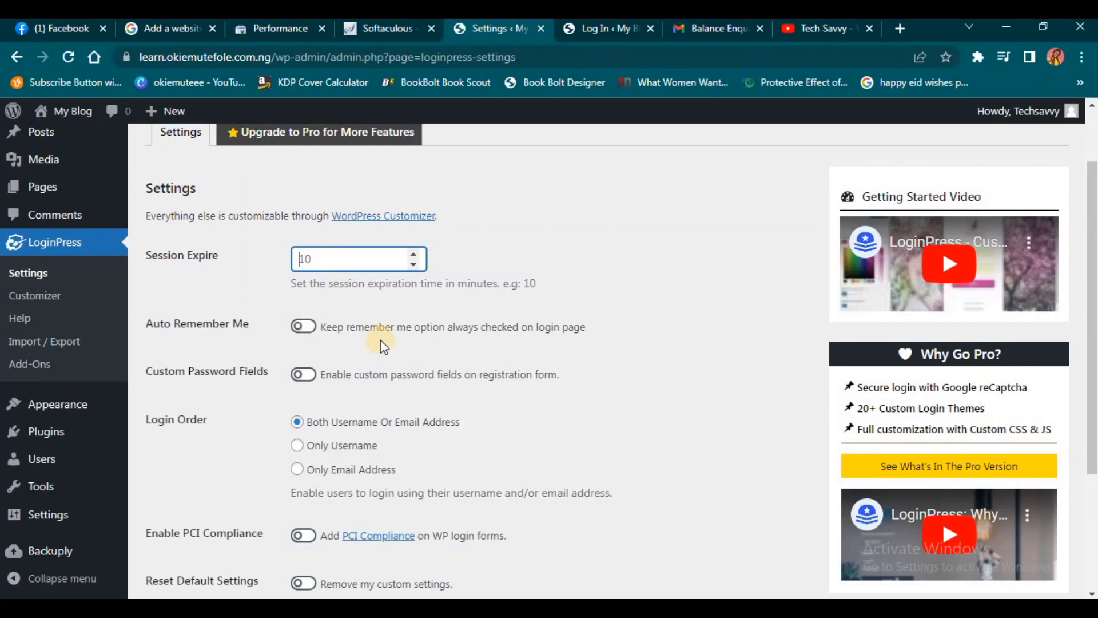
click(313, 330)
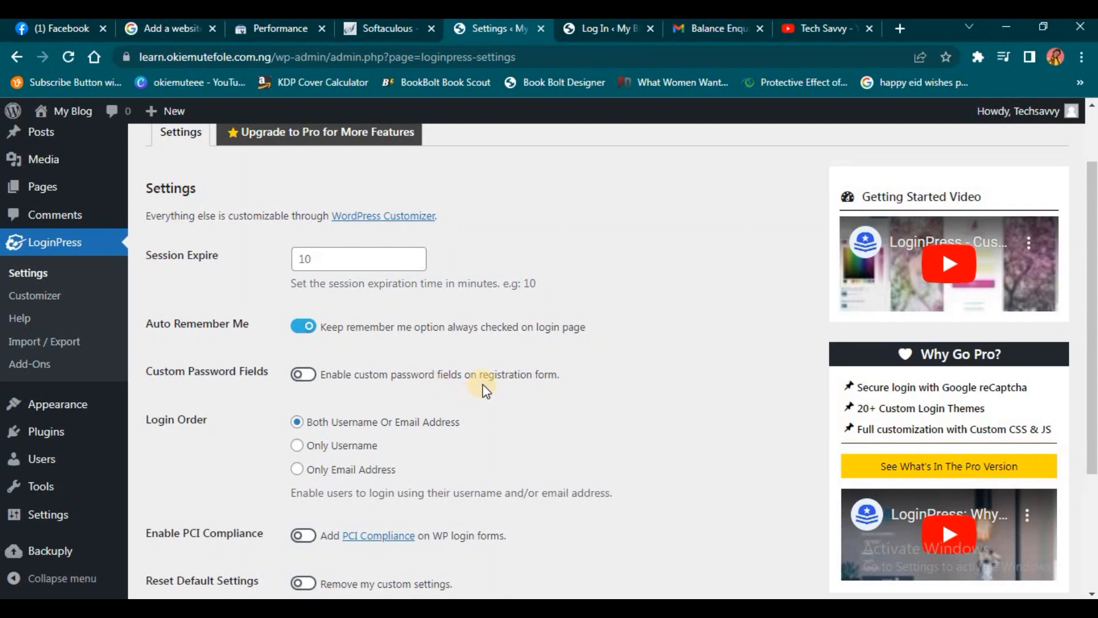
click(301, 376)
scroll(314, 406, down, 2)
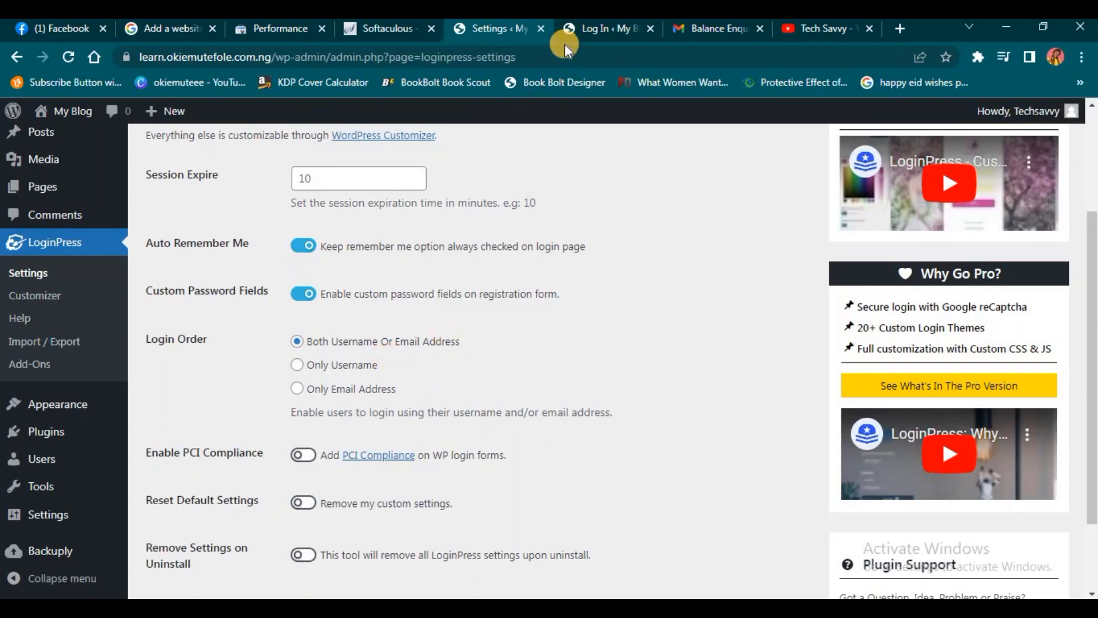
click(596, 29)
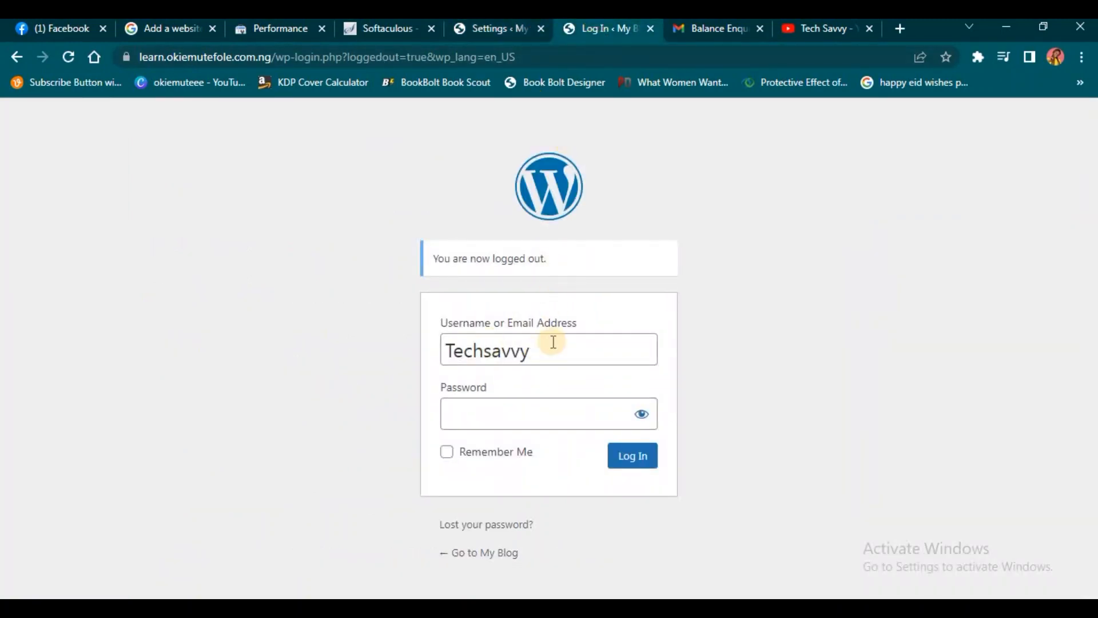
click(498, 28)
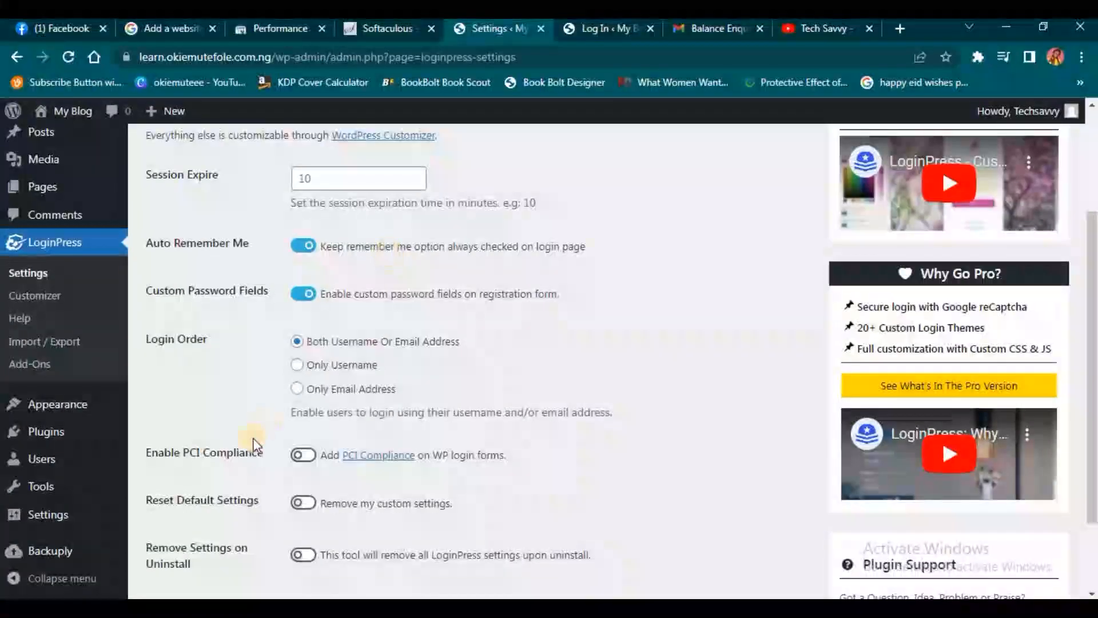
Turn off Remove Settings on Uninstall and save the LoginPress settings.
scroll(188, 369, down, 2)
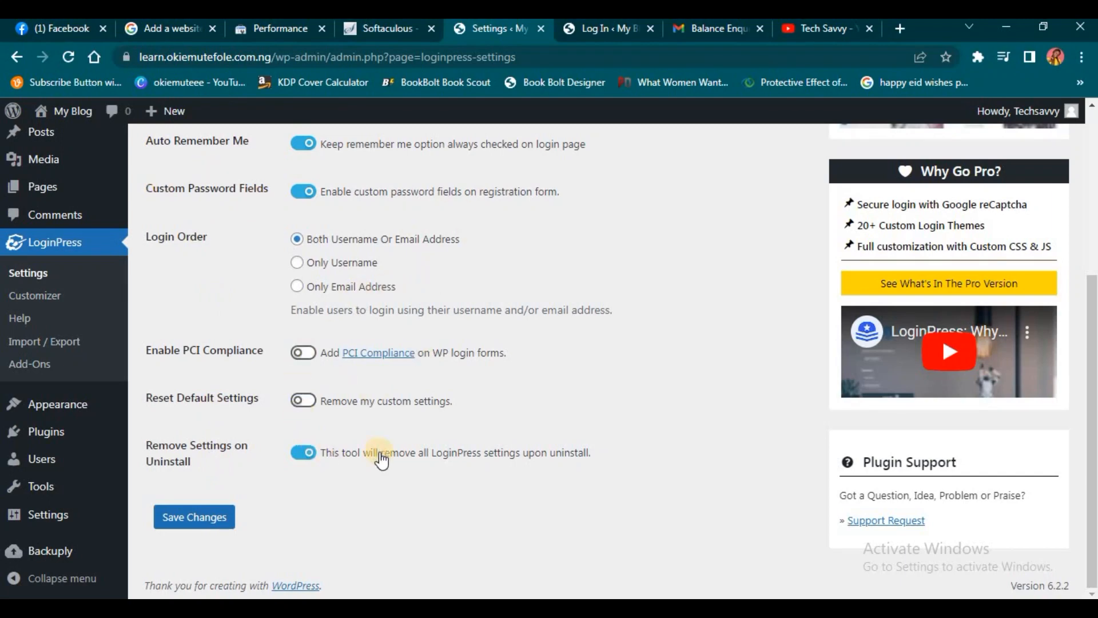
click(303, 452)
scroll(430, 328, up, 1)
scroll(319, 422, down, 1)
click(179, 522)
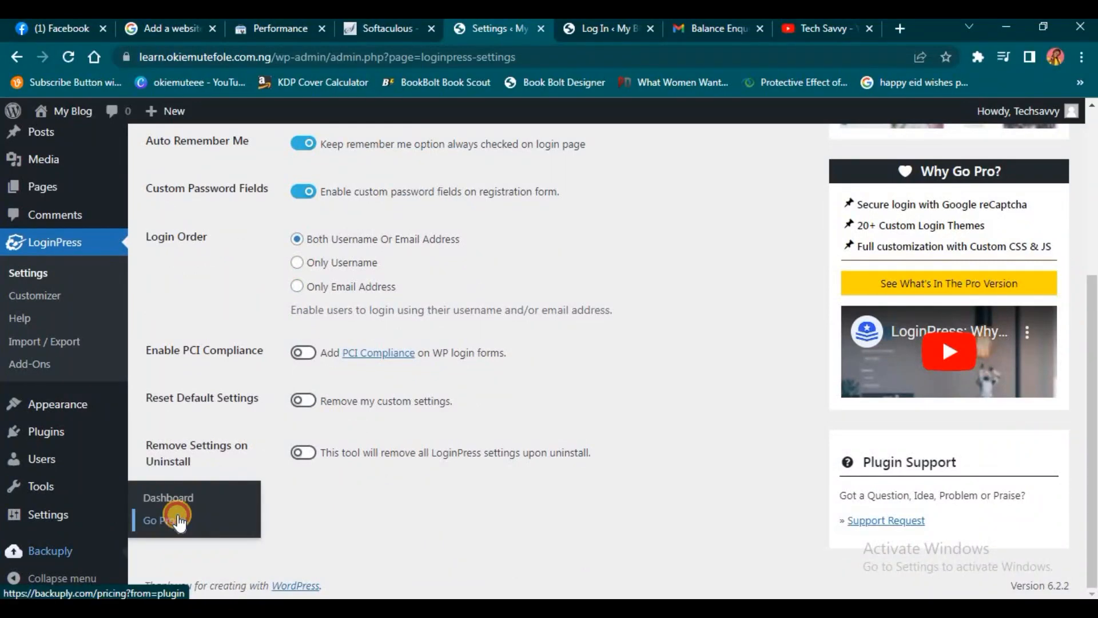
click(222, 521)
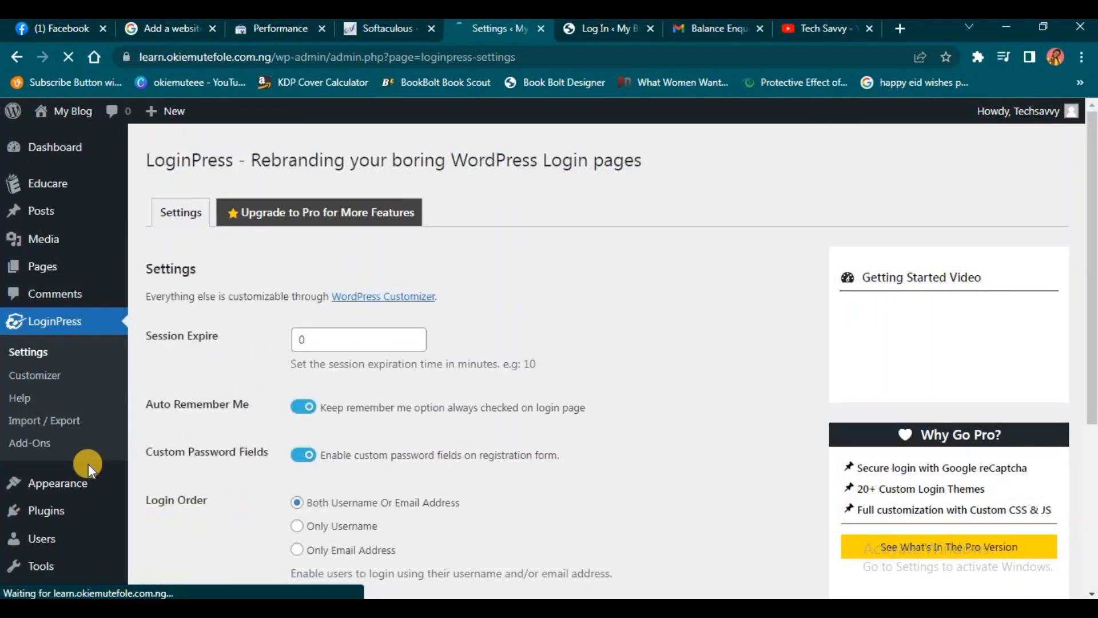
Open the LoginPress customizer in a new tab and look through its list of customization sections.
middle_click(47, 380)
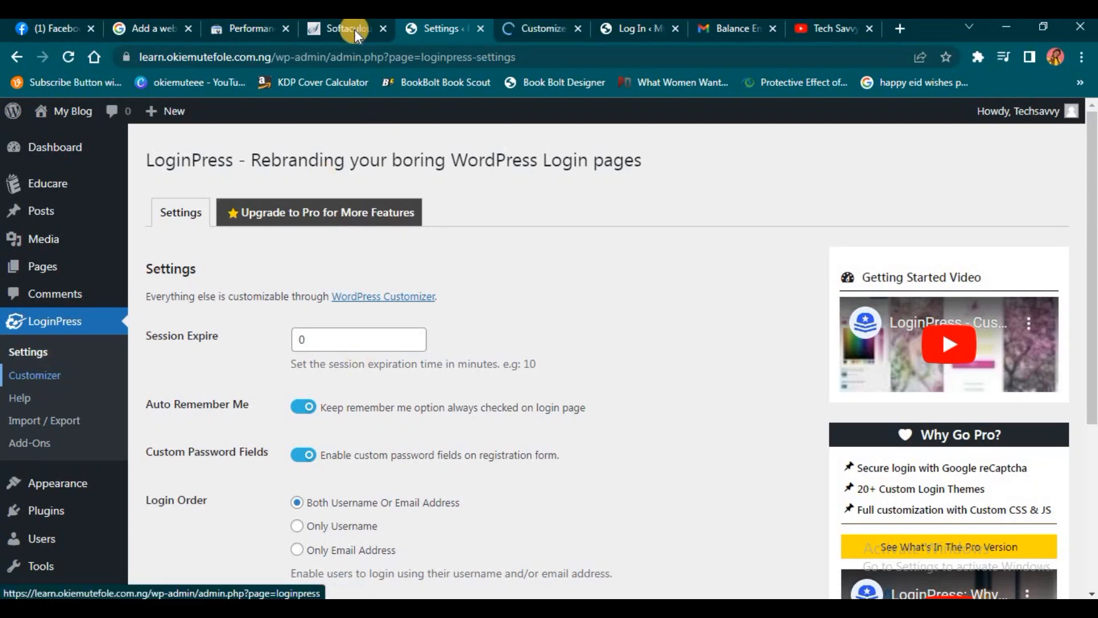
click(532, 26)
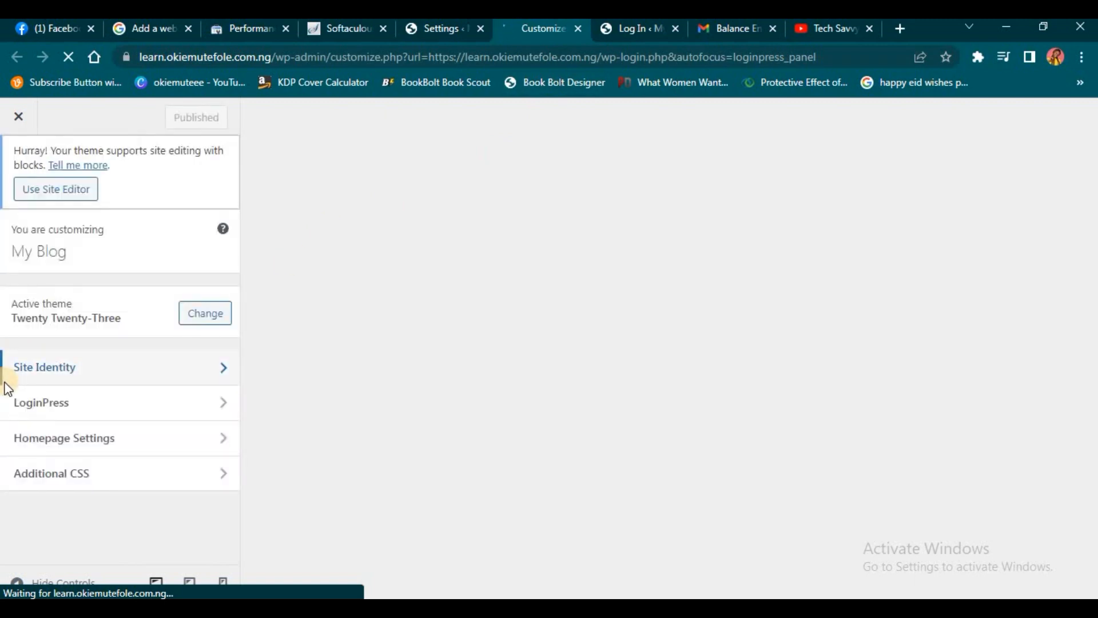
scroll(123, 279, down, 1)
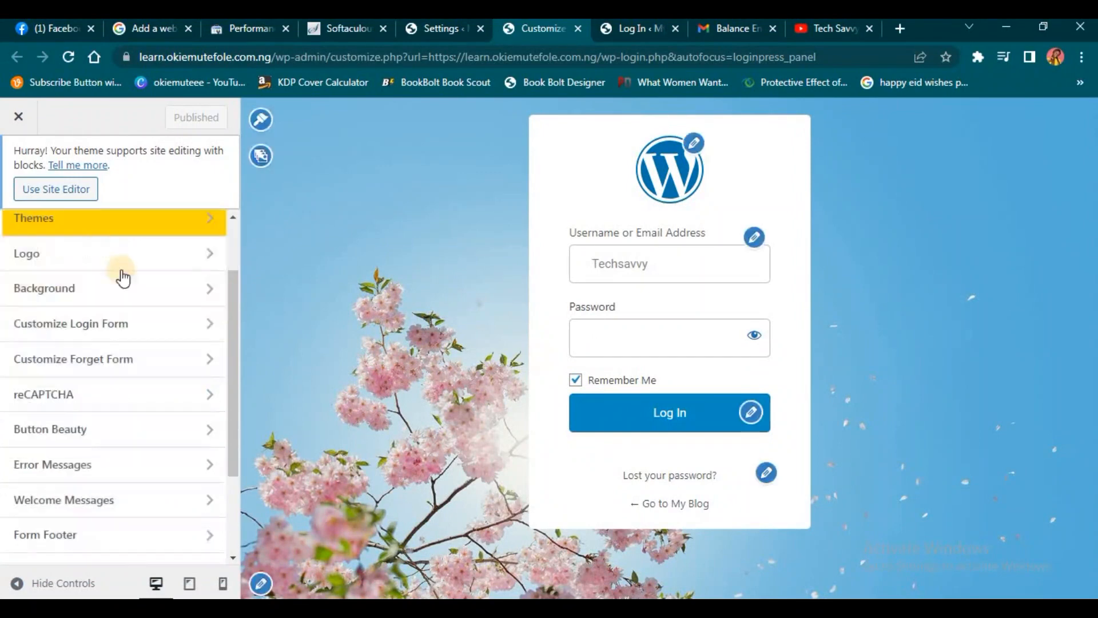
scroll(96, 266, up, 1)
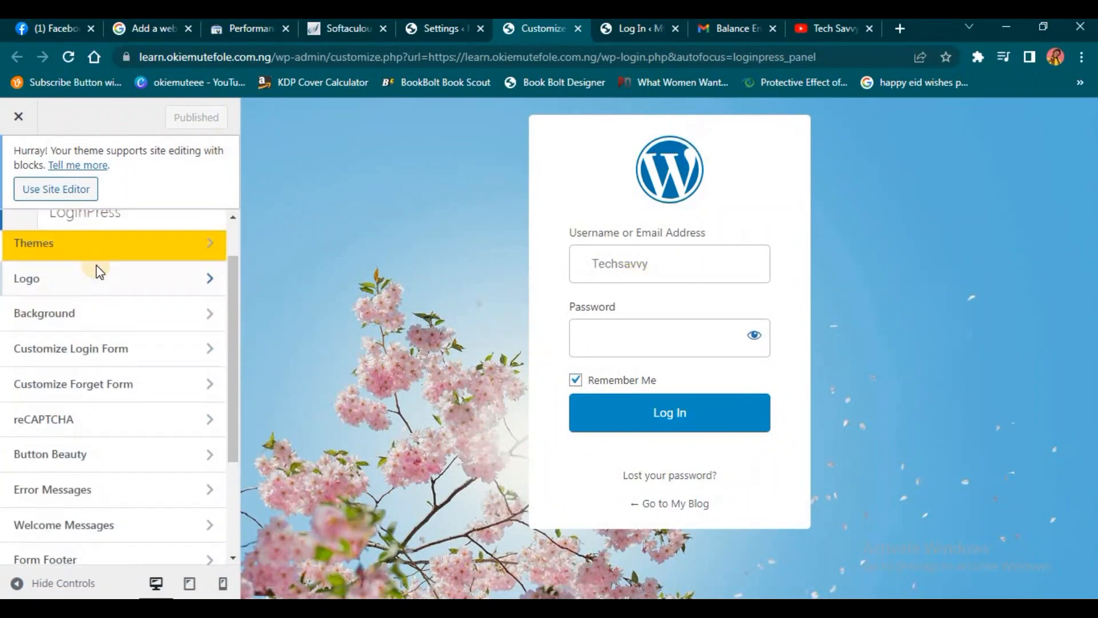
scroll(77, 377, down, 3)
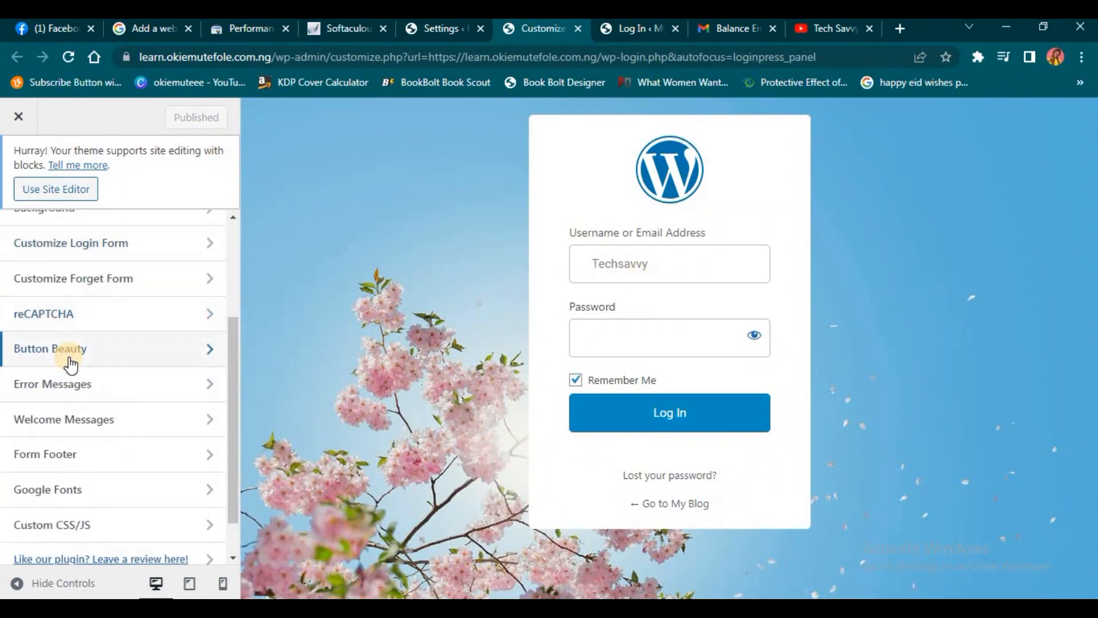
scroll(69, 364, up, 3)
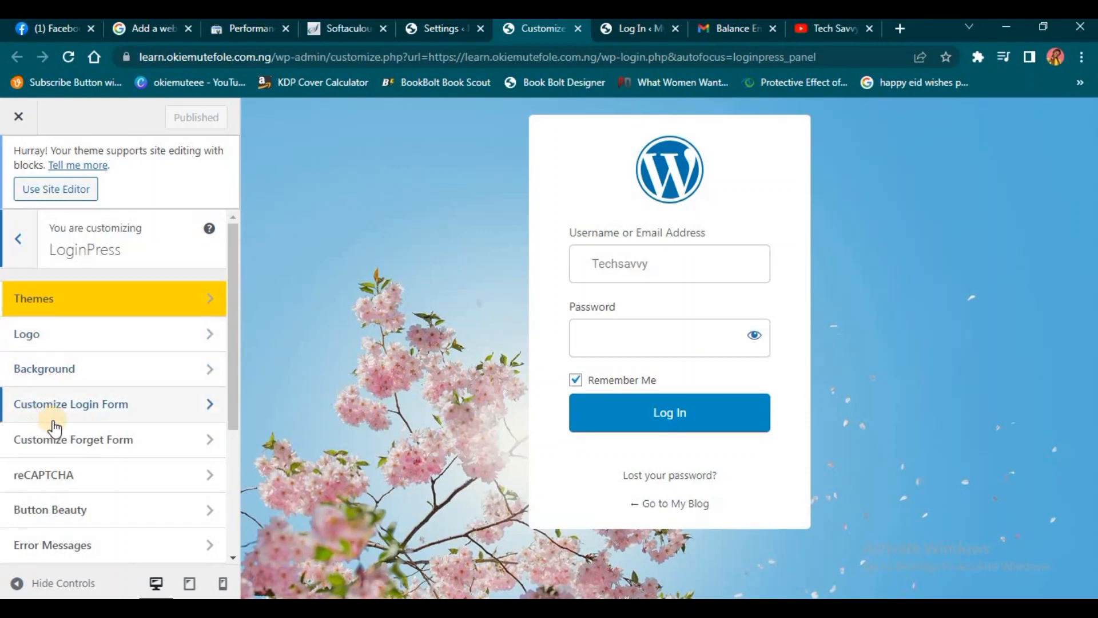
scroll(88, 440, down, 3)
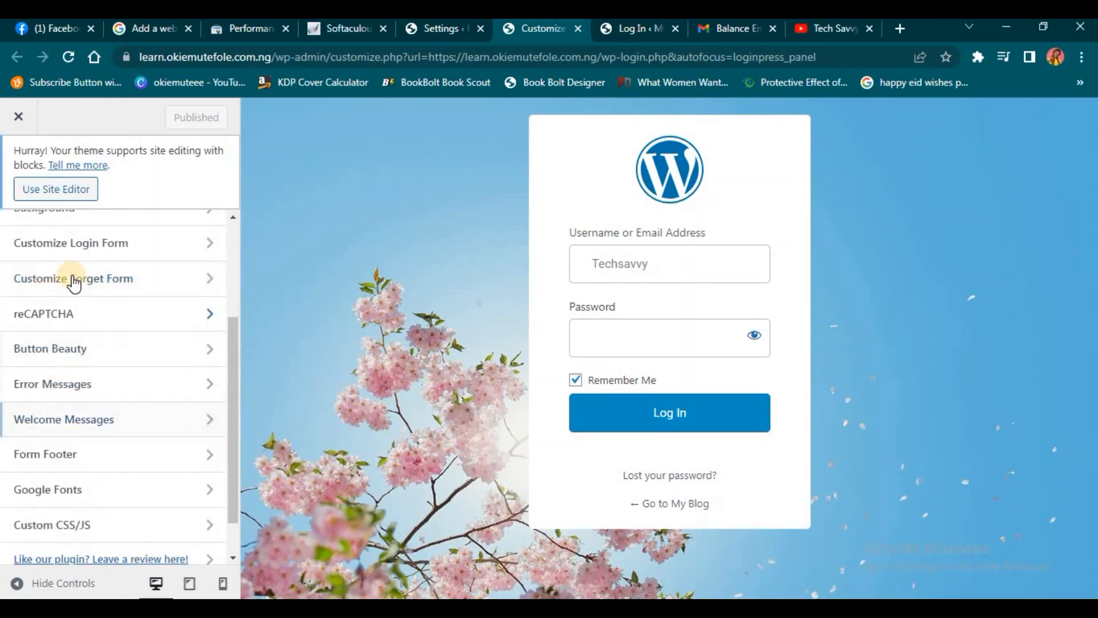
scroll(118, 395, down, 1)
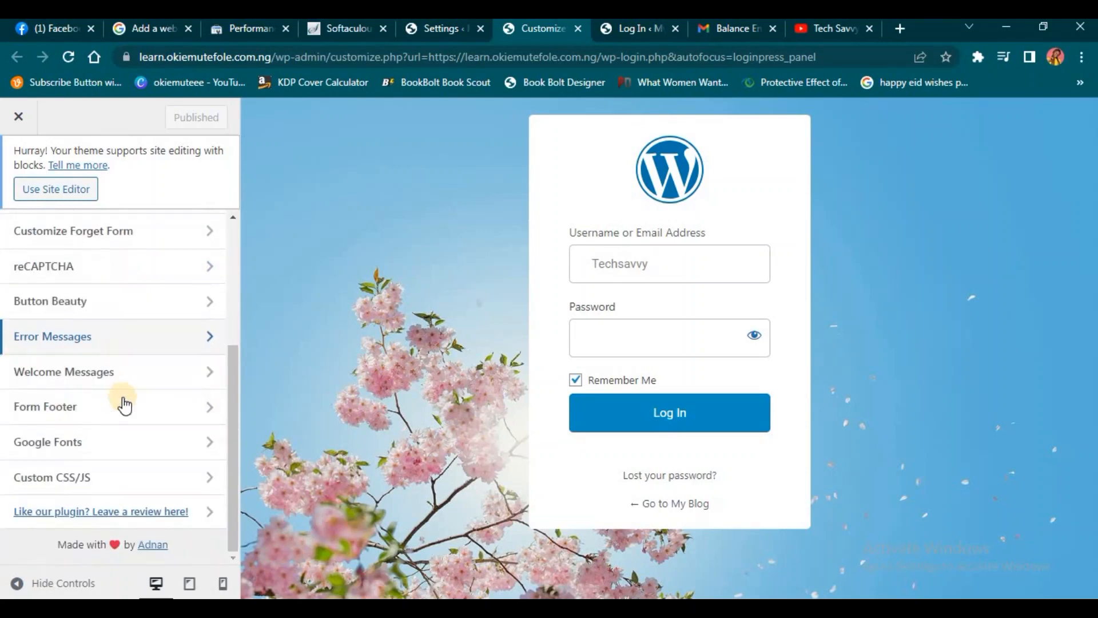
scroll(123, 397, up, 4)
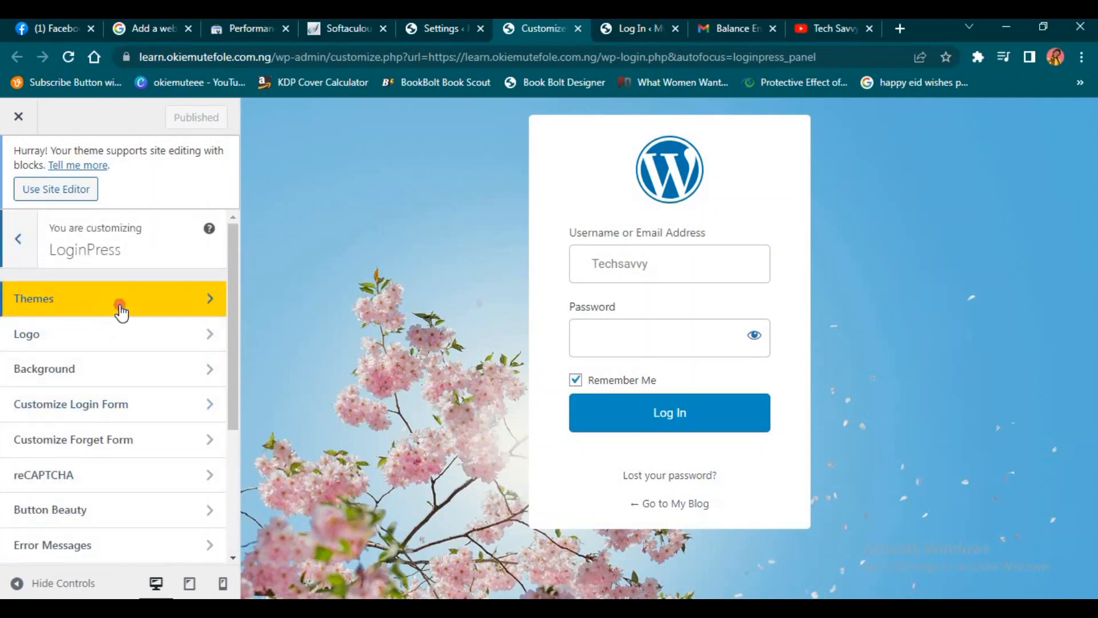
Look through the available LoginPress login page themes, keep the Default theme and return to the section list.
click(119, 303)
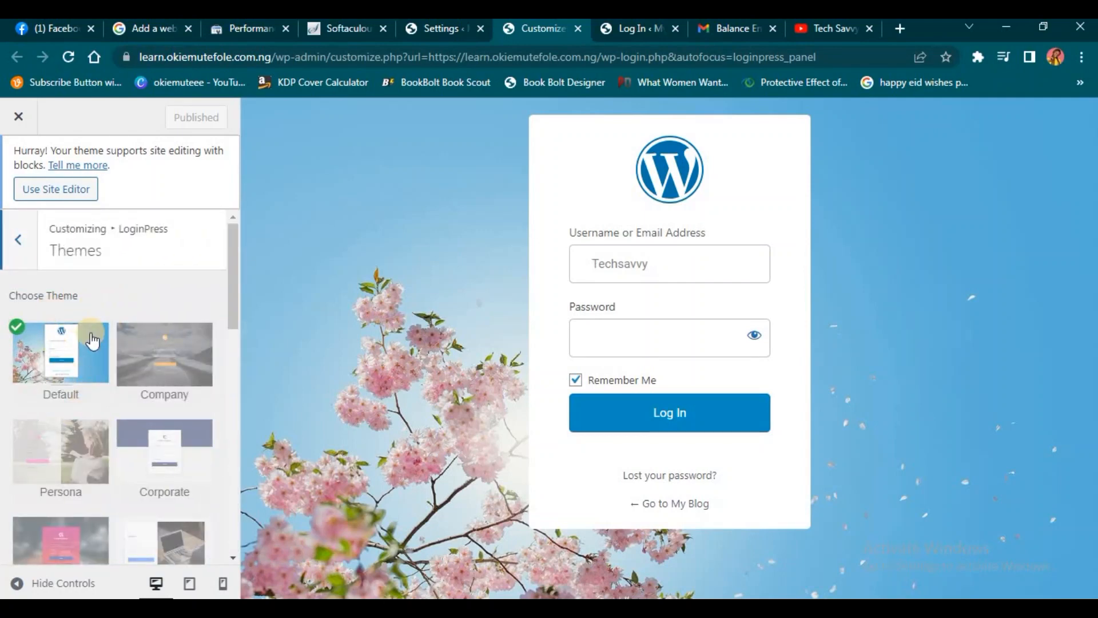
scroll(100, 343, down, 1)
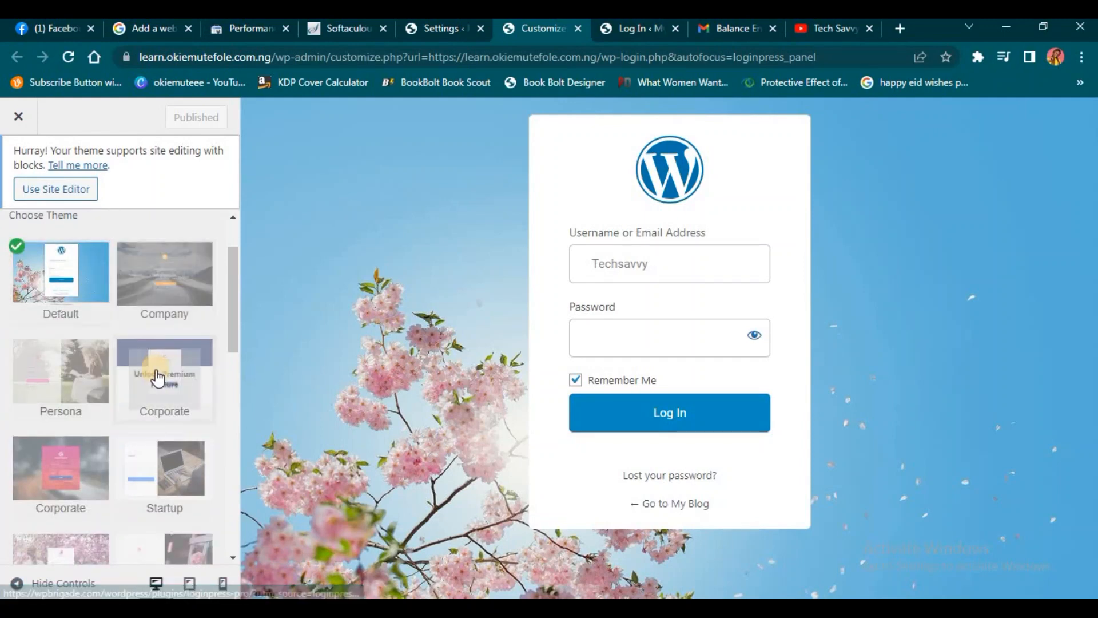
scroll(159, 378, down, 6)
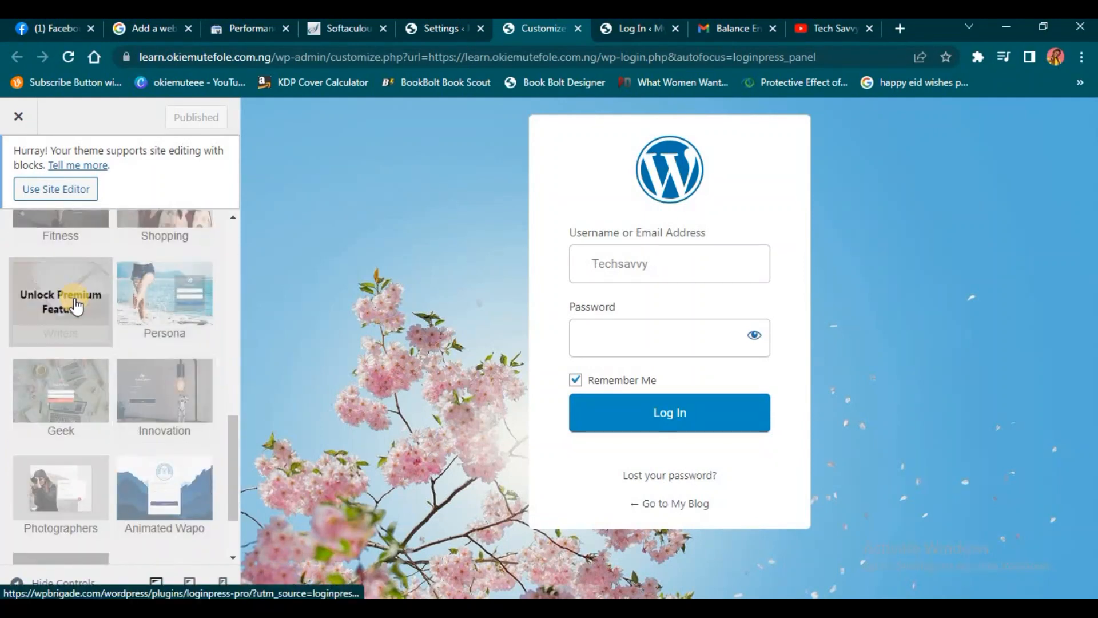
scroll(98, 412, down, 1)
scroll(140, 458, up, 1)
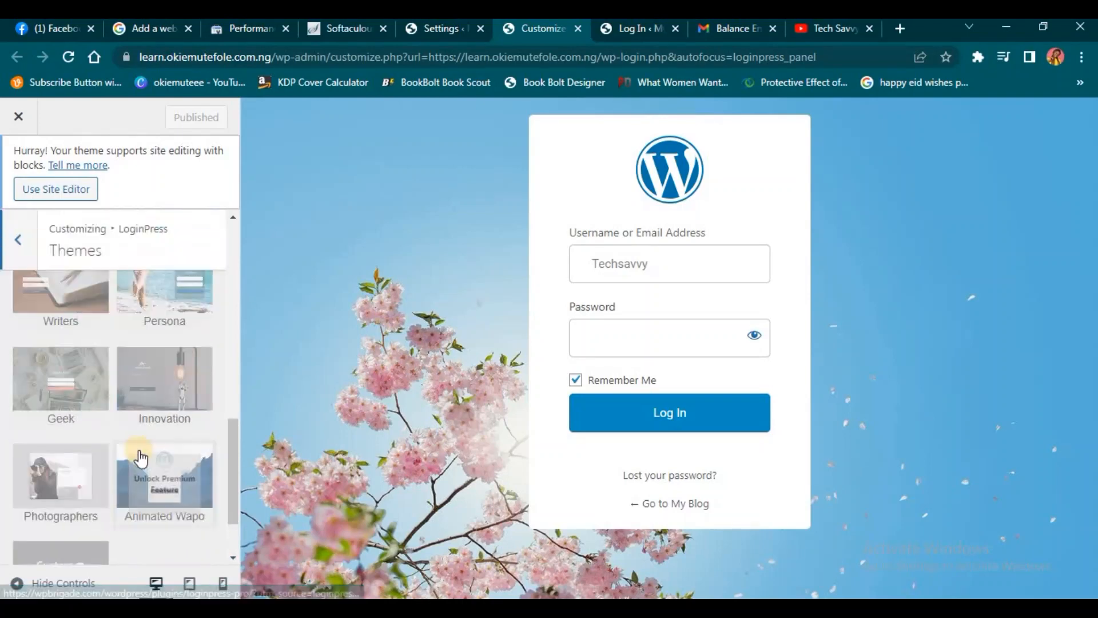
scroll(141, 458, up, 8)
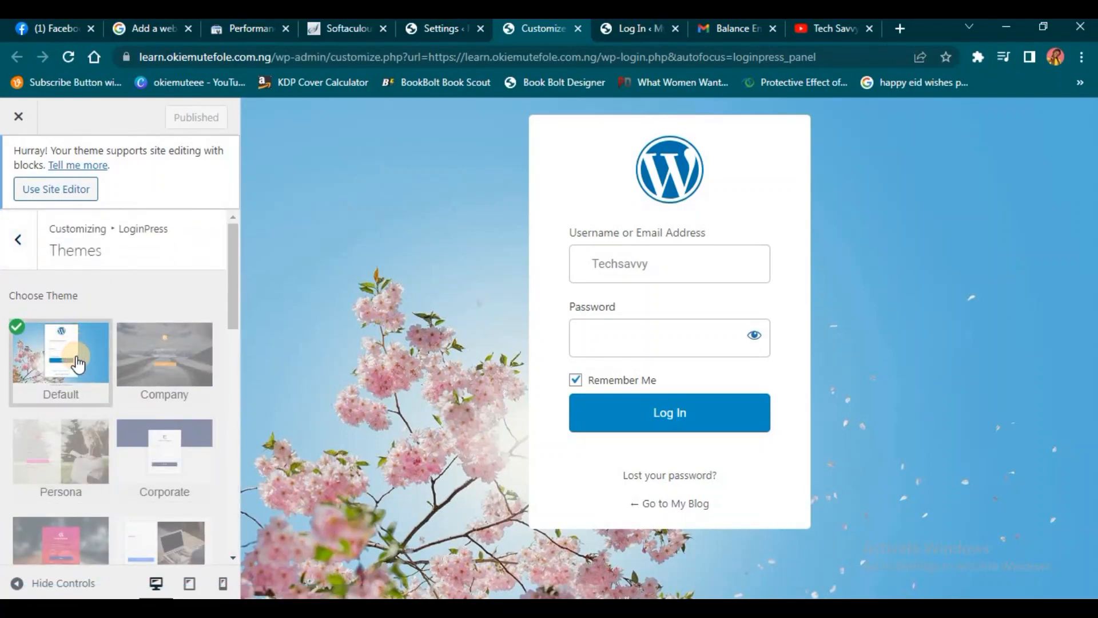
click(18, 241)
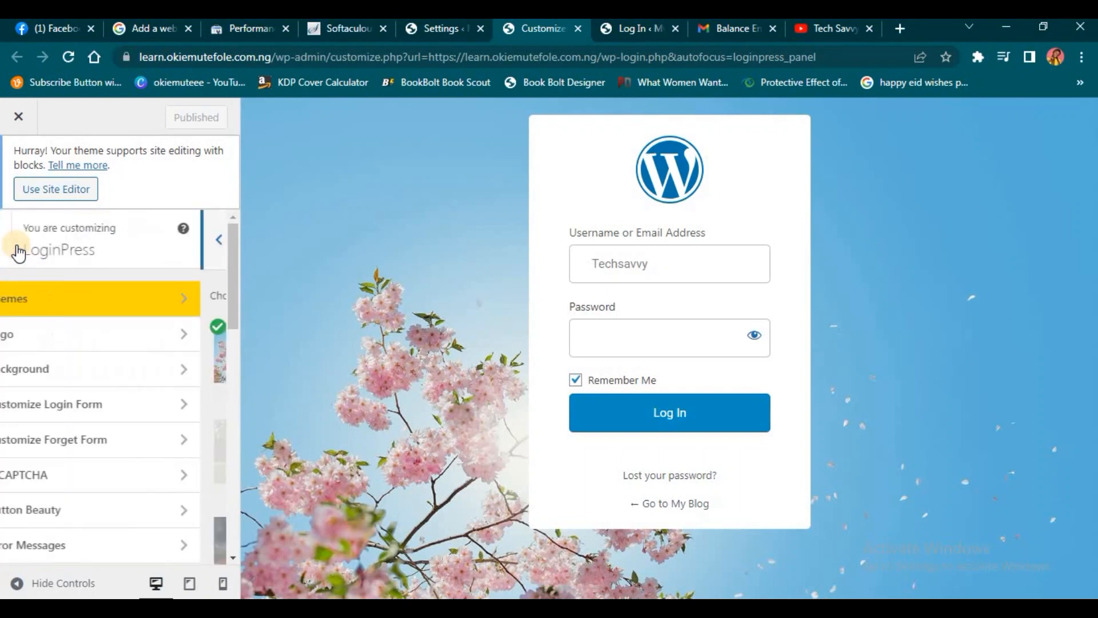
Open the logo settings, review the options, and switch Disable Logo on and back off.
click(86, 341)
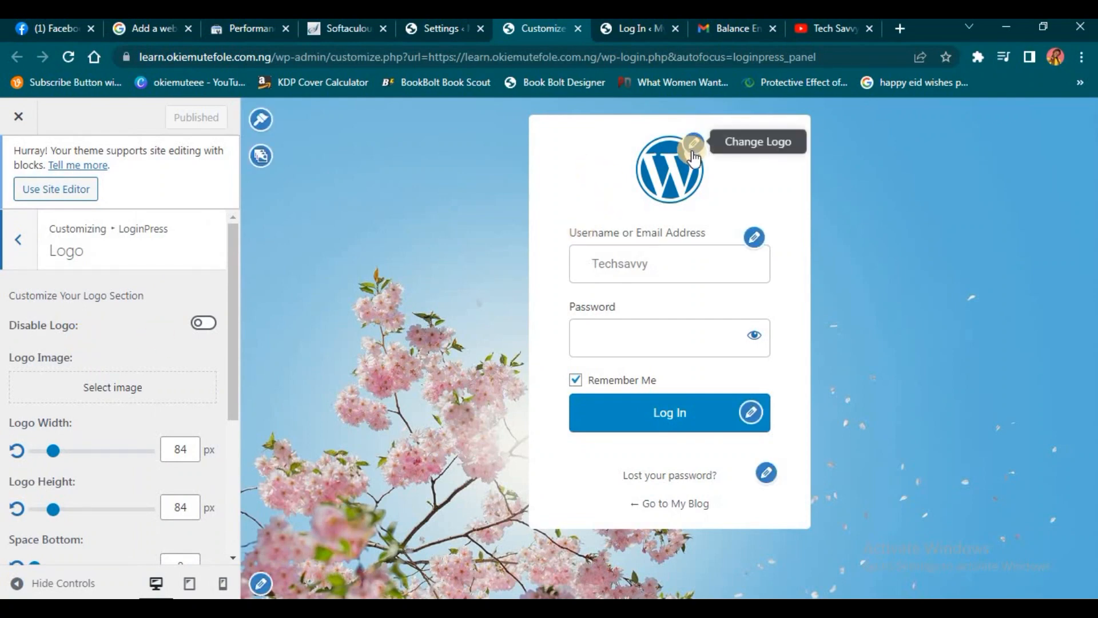
scroll(86, 350, down, 2)
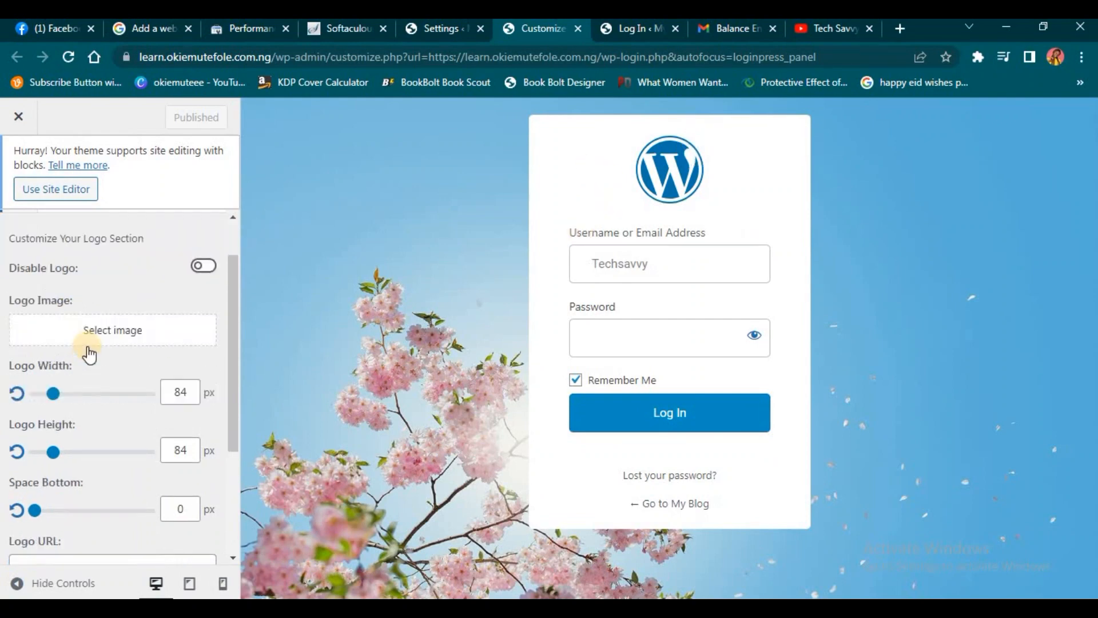
scroll(132, 383, up, 2)
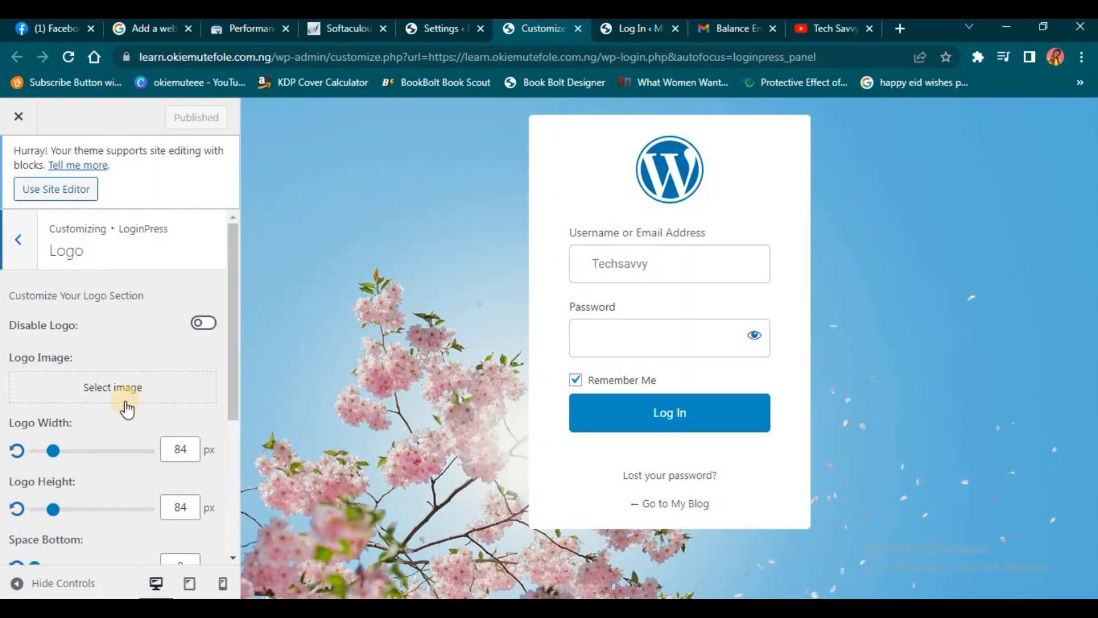
click(205, 324)
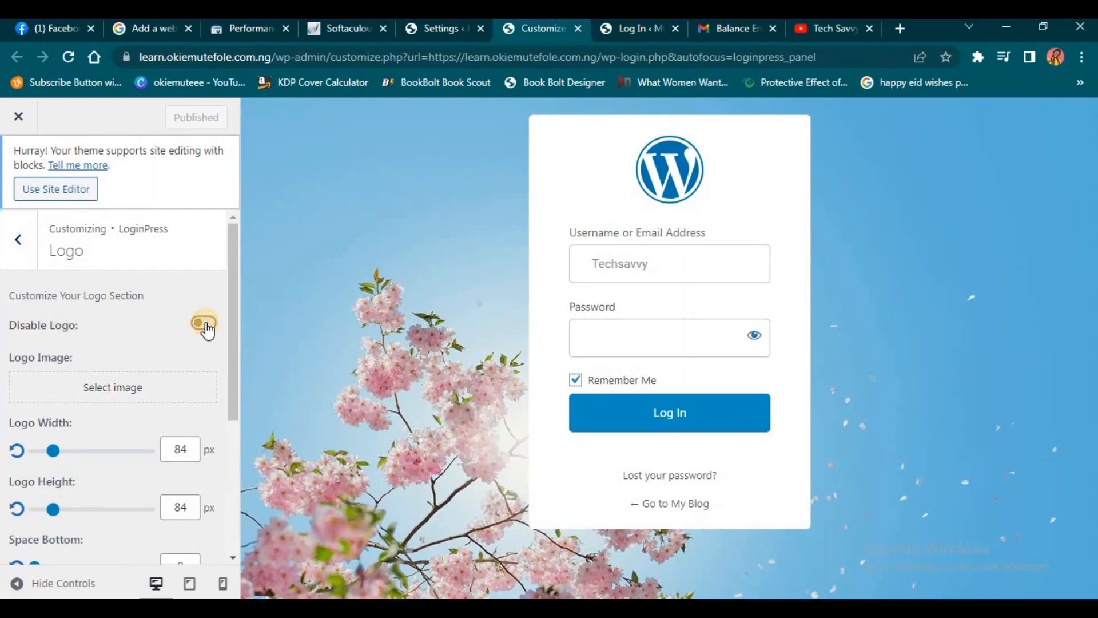
click(206, 324)
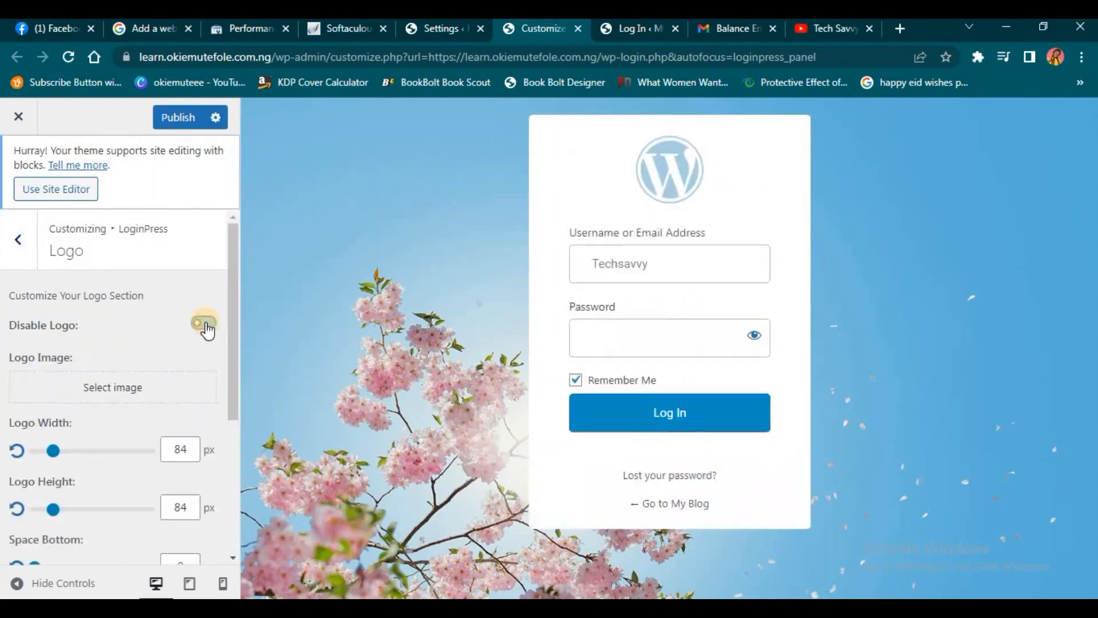
Upload the British Council image pngegg.png from the Downloads folder and choose it as the login page logo.
click(101, 388)
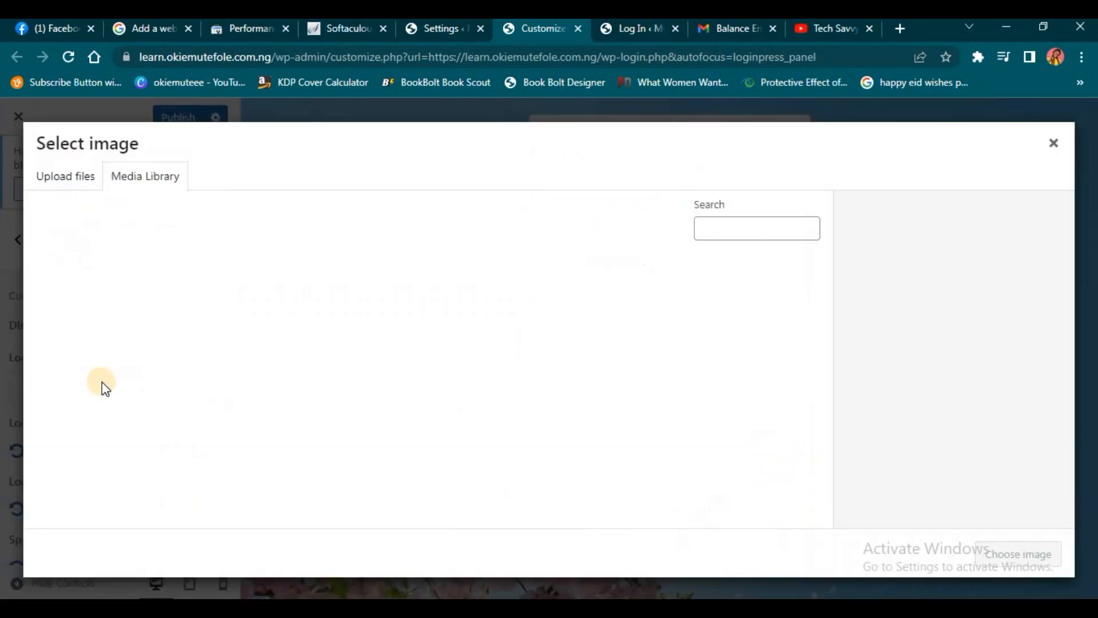
click(70, 179)
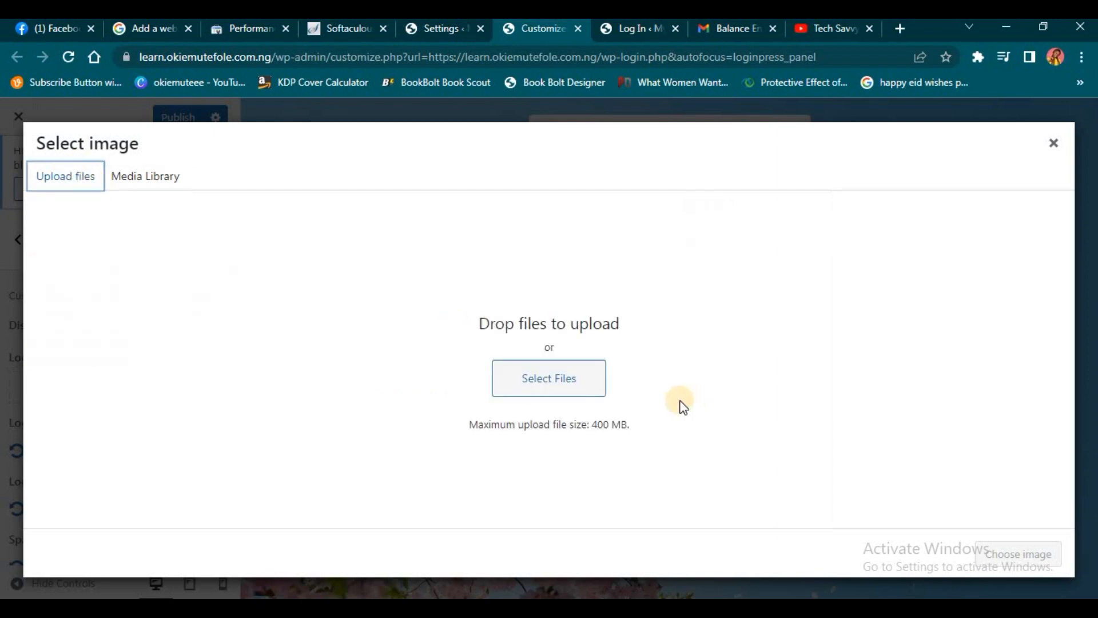
click(538, 380)
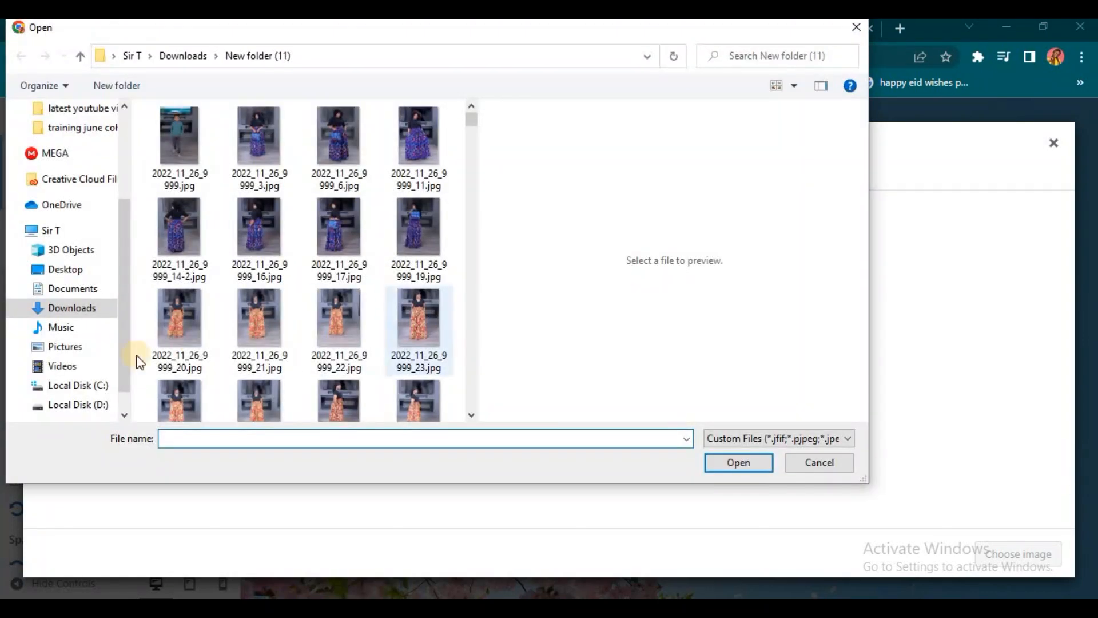
click(74, 312)
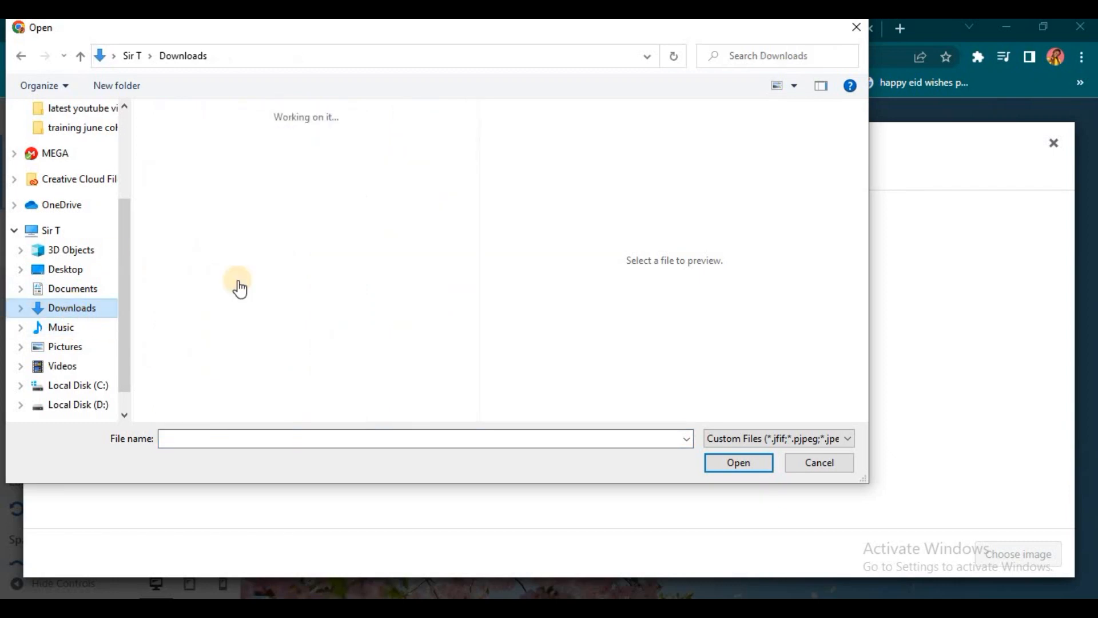
scroll(338, 332, down, 5)
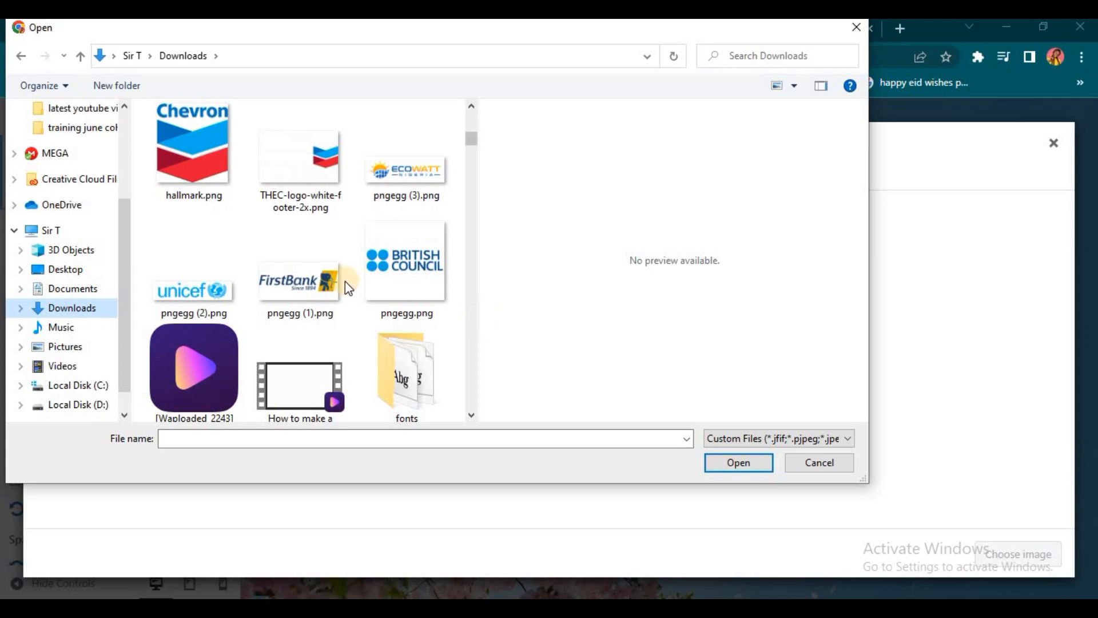
click(364, 257)
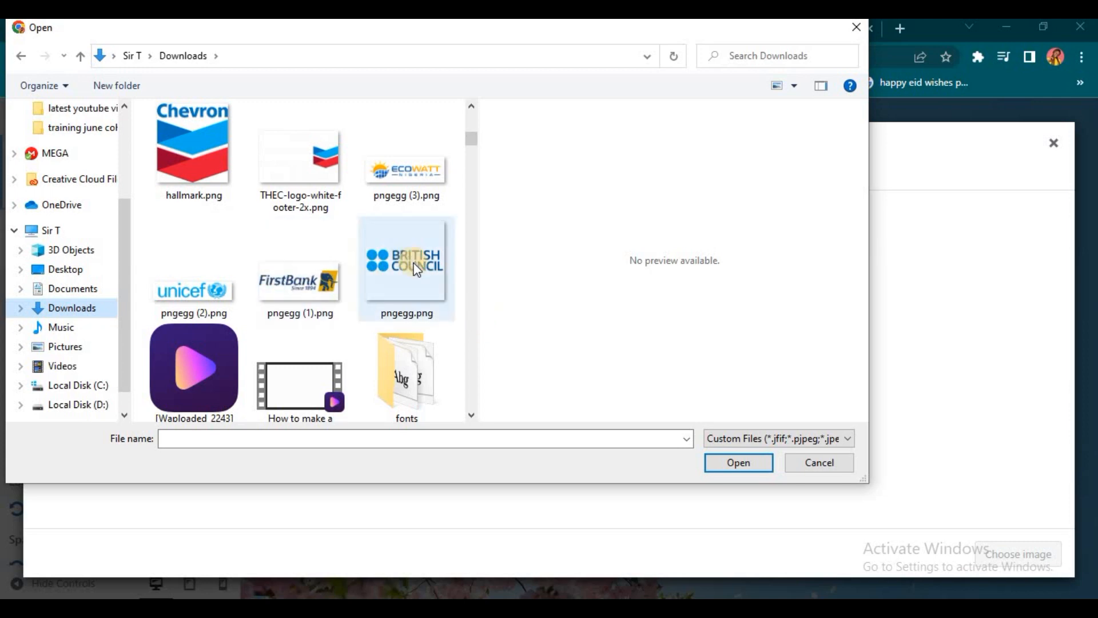
click(739, 462)
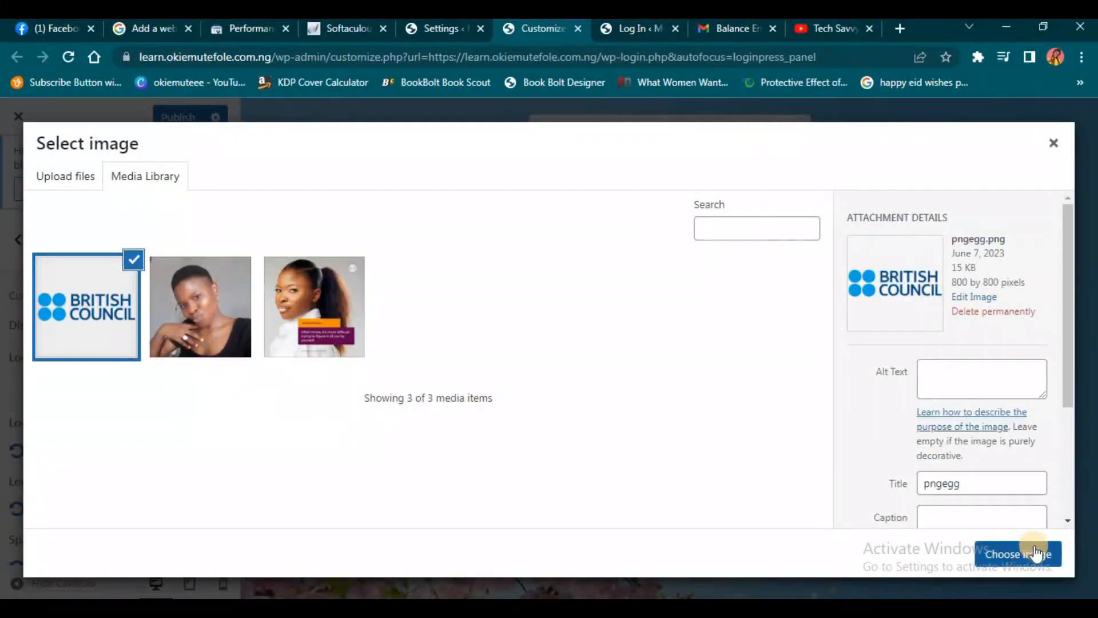
click(1021, 553)
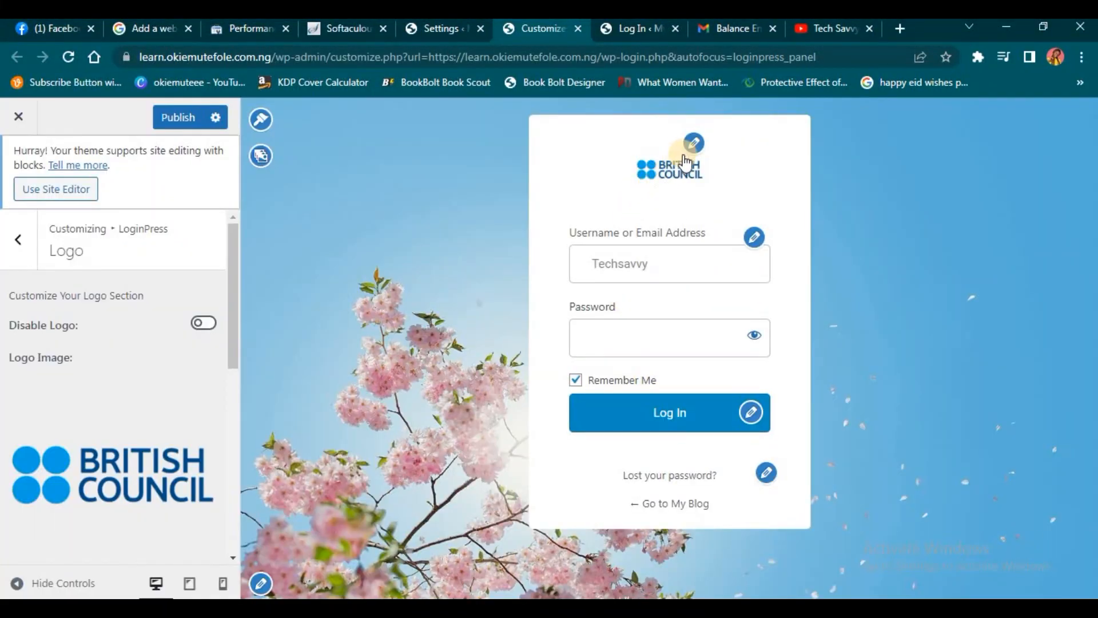
Set the logo width to 185 px and the logo height to 107 px.
scroll(96, 451, down, 1)
scroll(97, 450, down, 2)
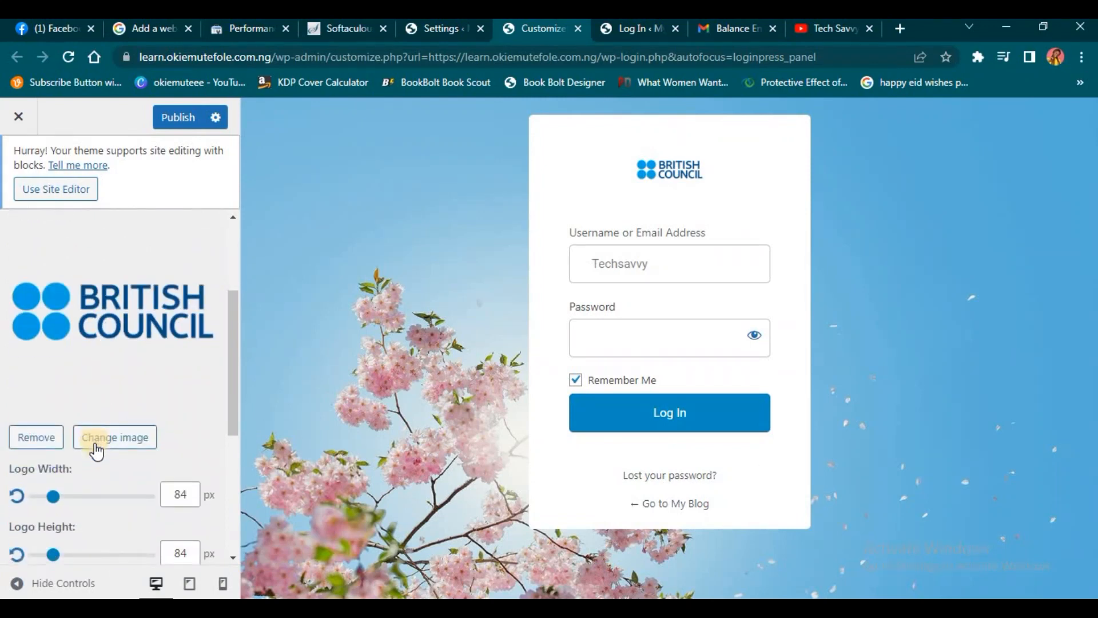
drag(58, 421, 76, 420)
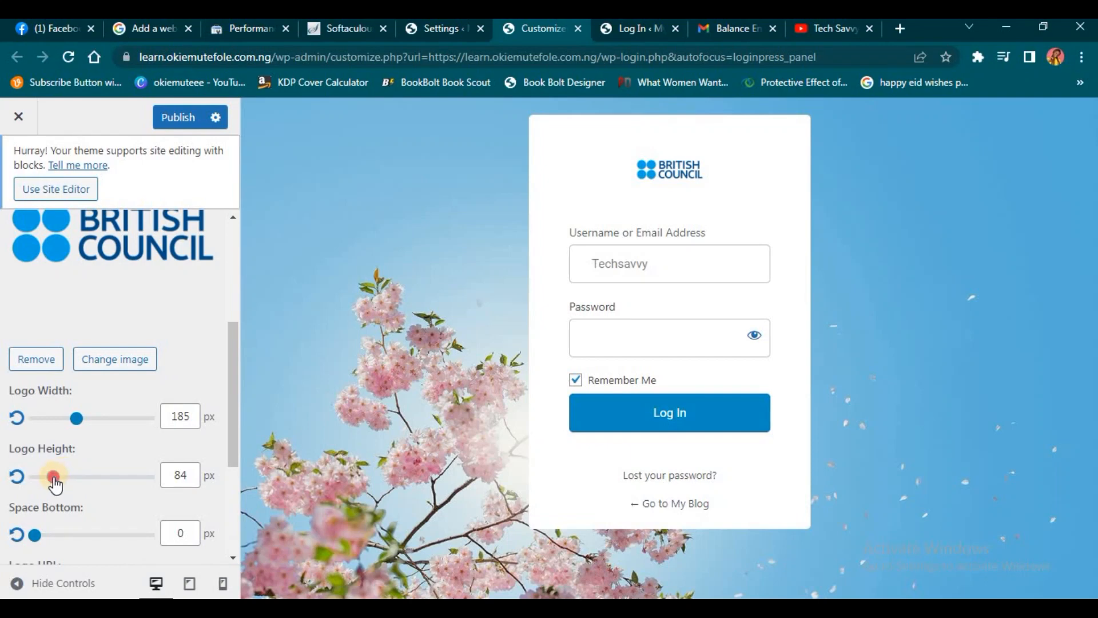
mouse_move(55, 482)
mouse_down()
mouse_move(74, 472)
mouse_move(60, 470)
mouse_up()
Enter okiemutefole.com.ng as the Logo URL, without the learn subdomain.
scroll(157, 441, down, 4)
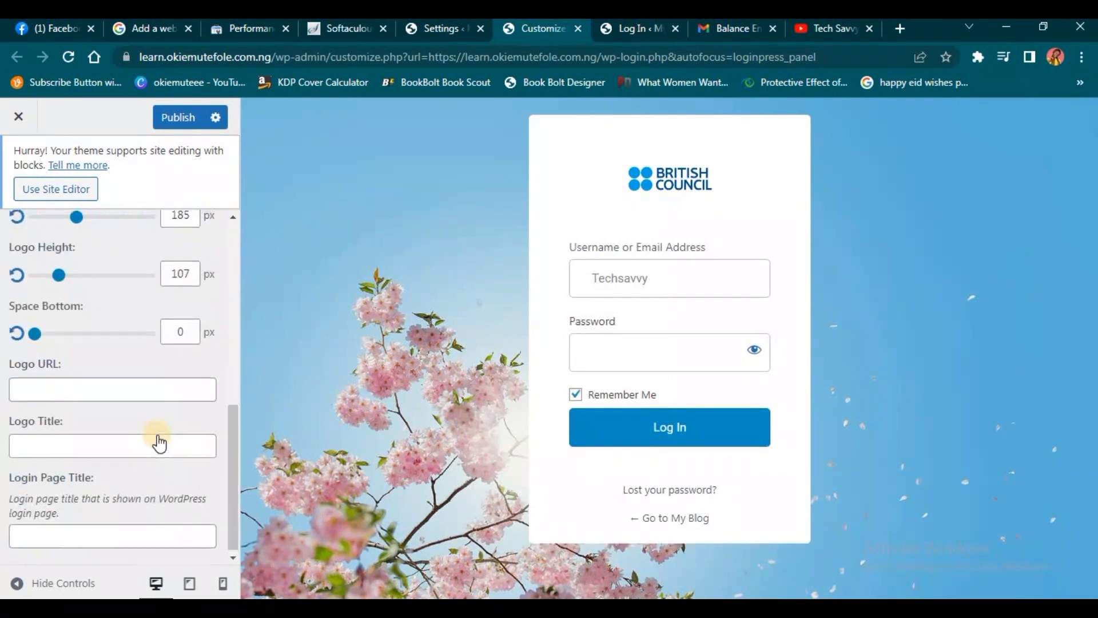
scroll(157, 401, up, 6)
scroll(158, 378, down, 5)
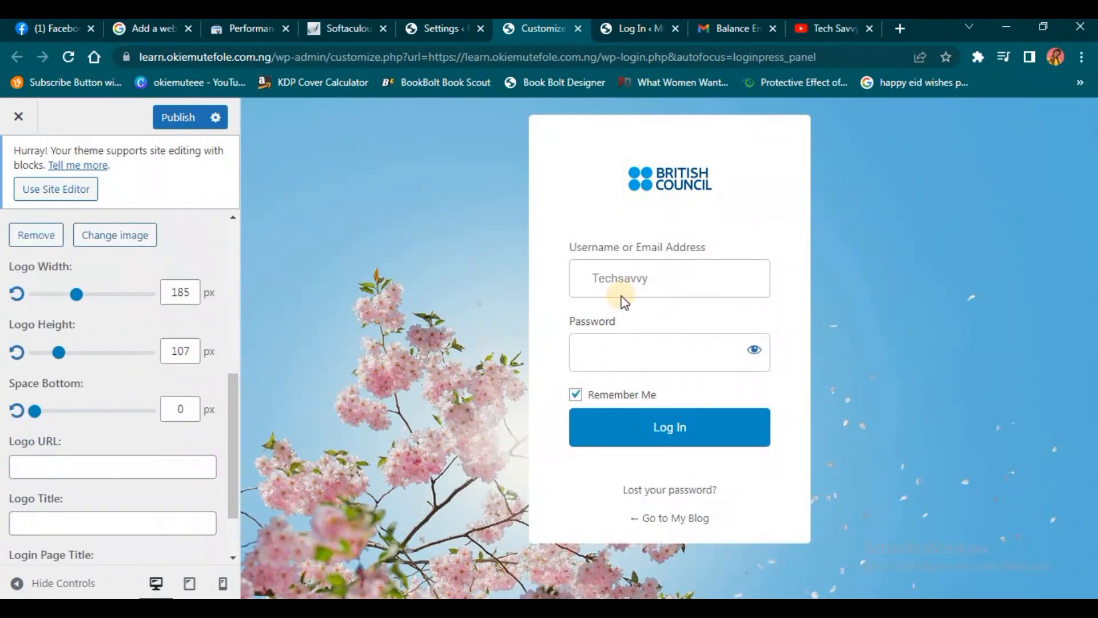
click(94, 390)
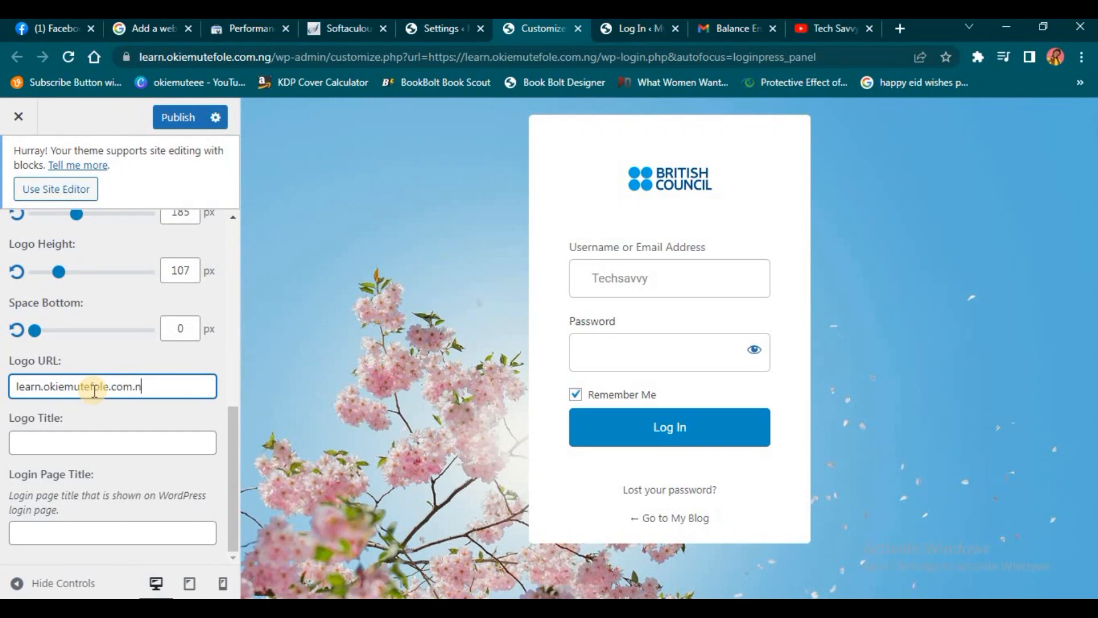
click(45, 389)
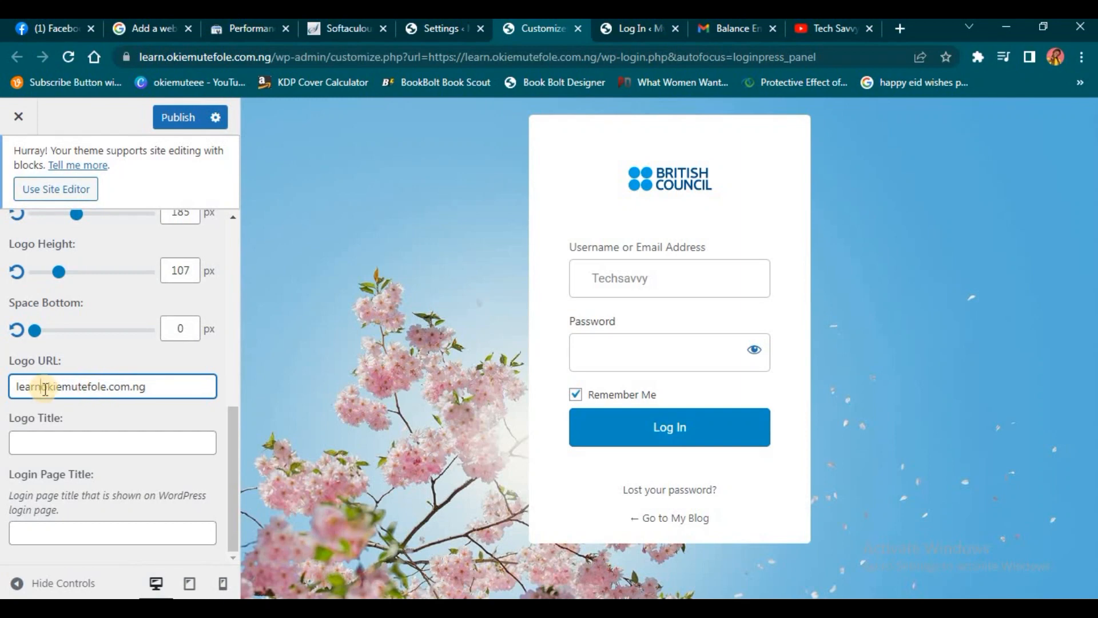
key(BackSpace)
key(BackSpace)
key(BackSpace)
key(BackSpace)
key(BackSpace)
key(BackSpace)
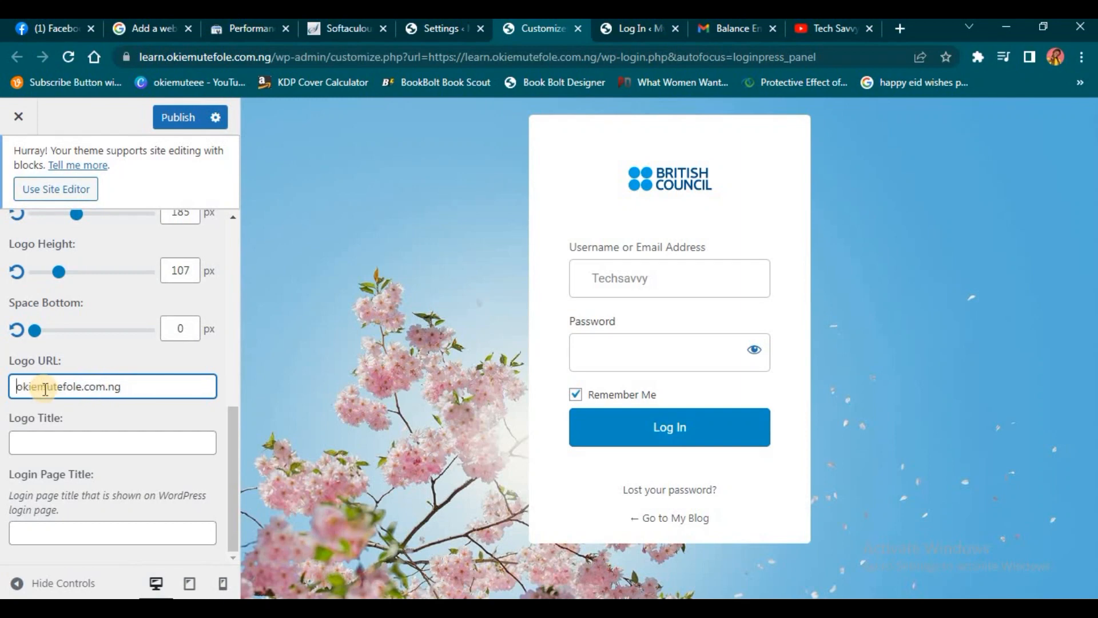
Set the Logo Title to "Our Websites", leave the login page title empty, and publish the logo changes.
click(43, 442)
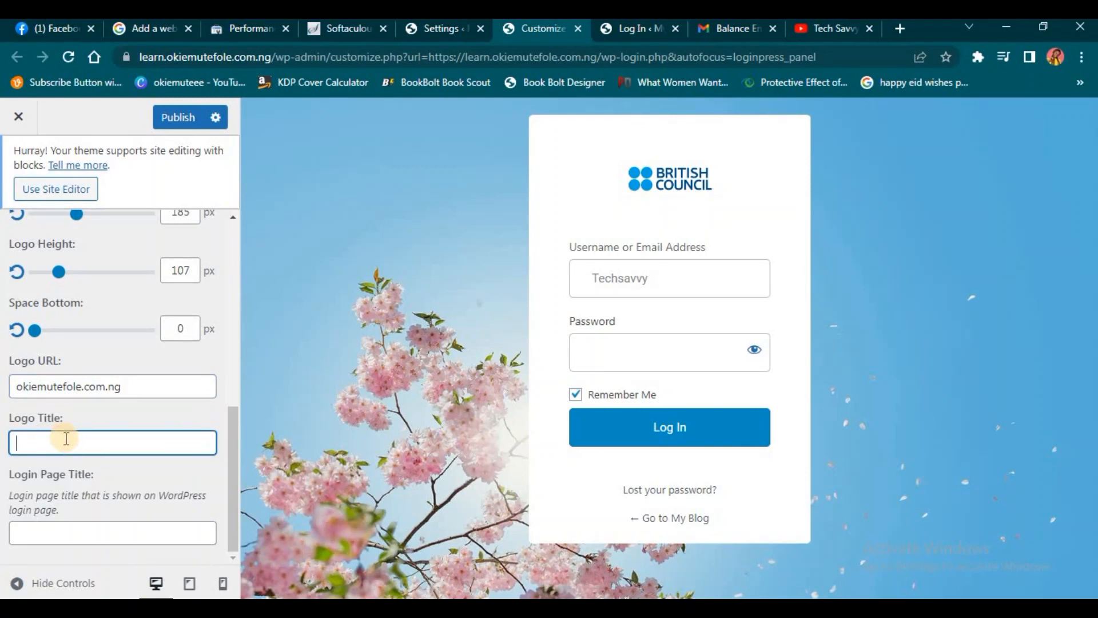
text(Our Websites)
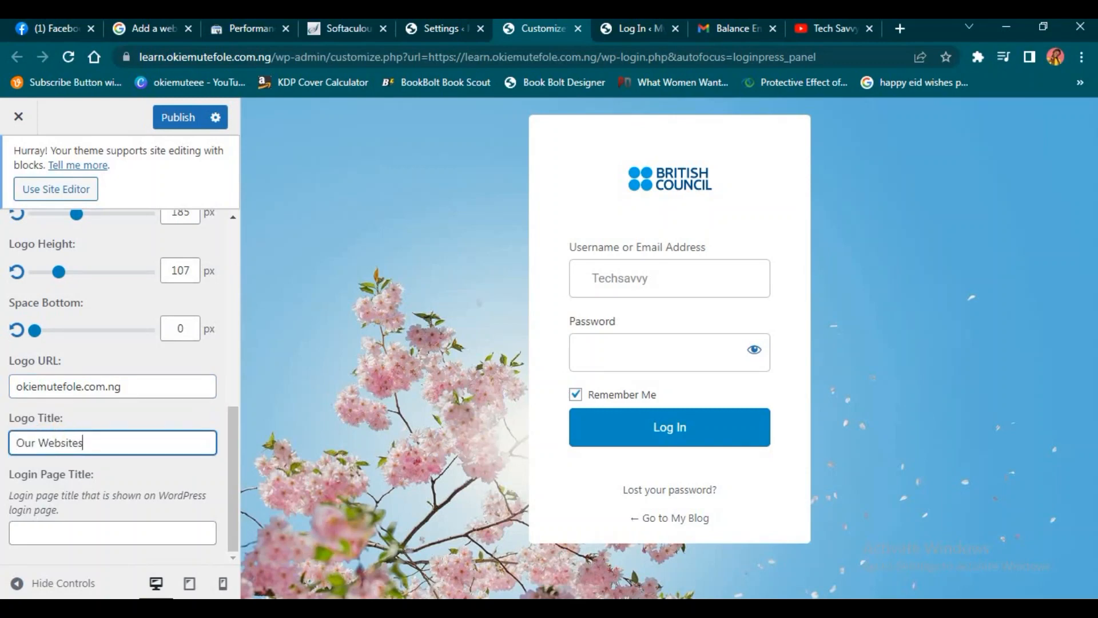
key(Tab)
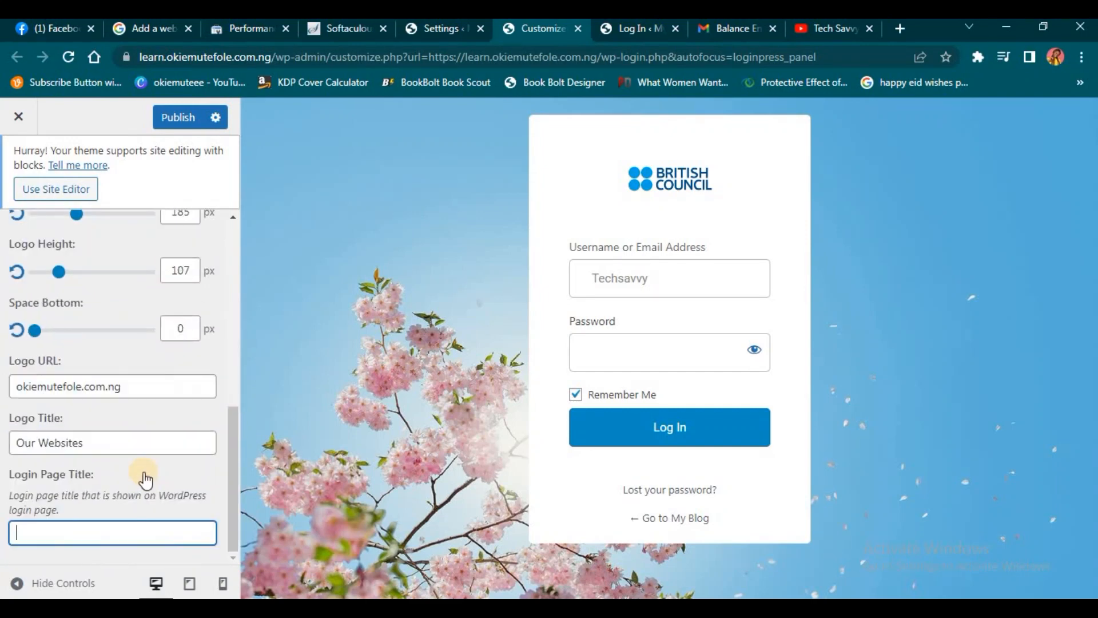
scroll(85, 348, up, 10)
click(176, 118)
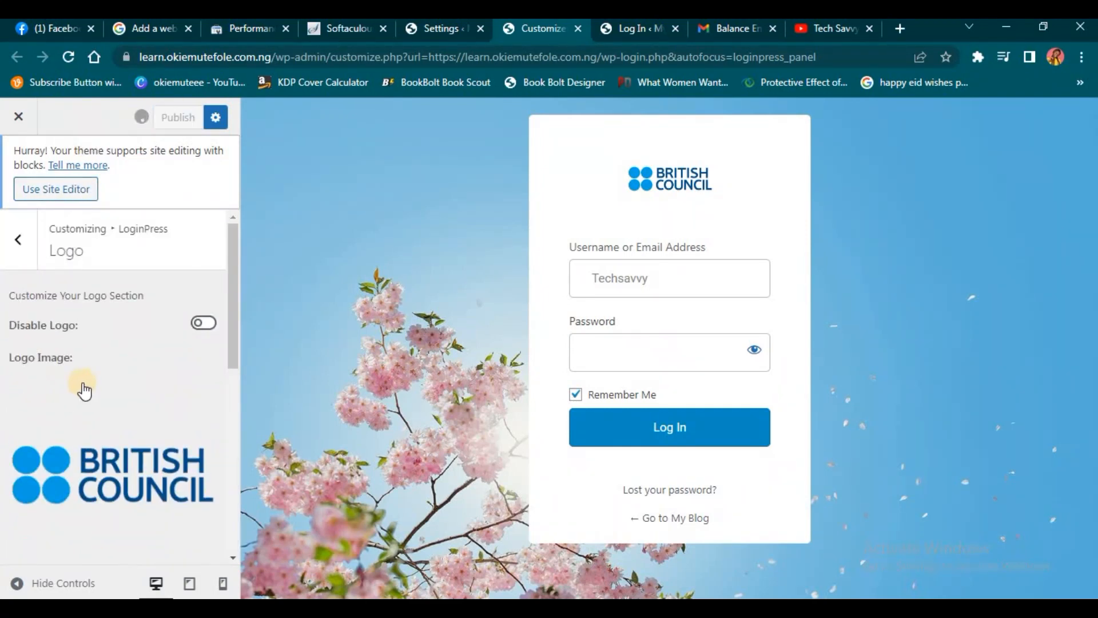
Reload the live login page to check the published logo, and return to the customizer.
click(621, 31)
click(63, 57)
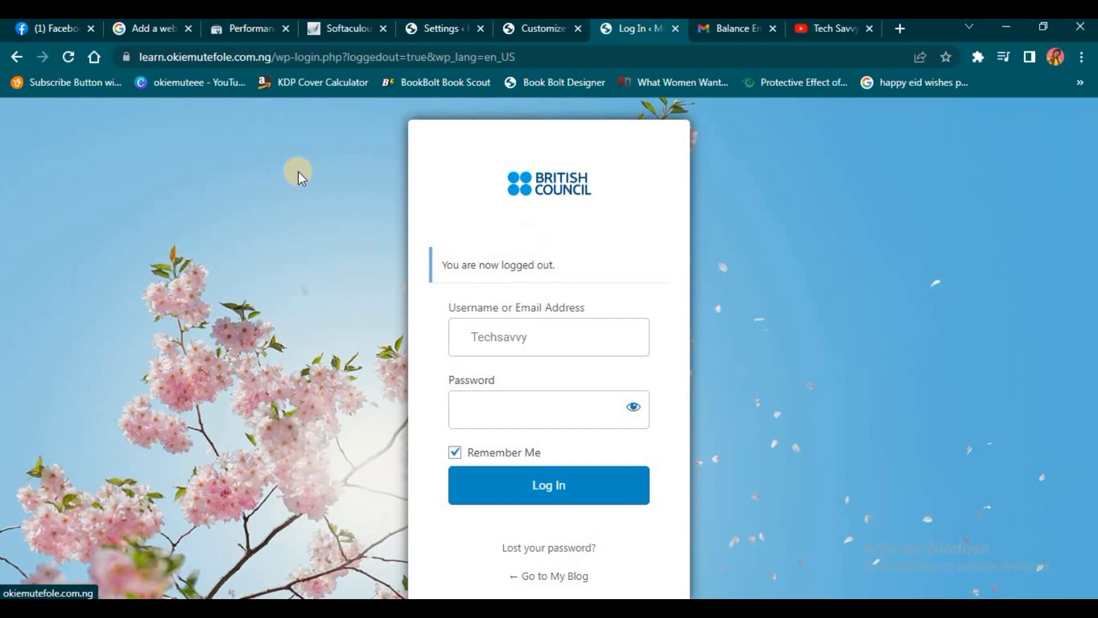
click(530, 30)
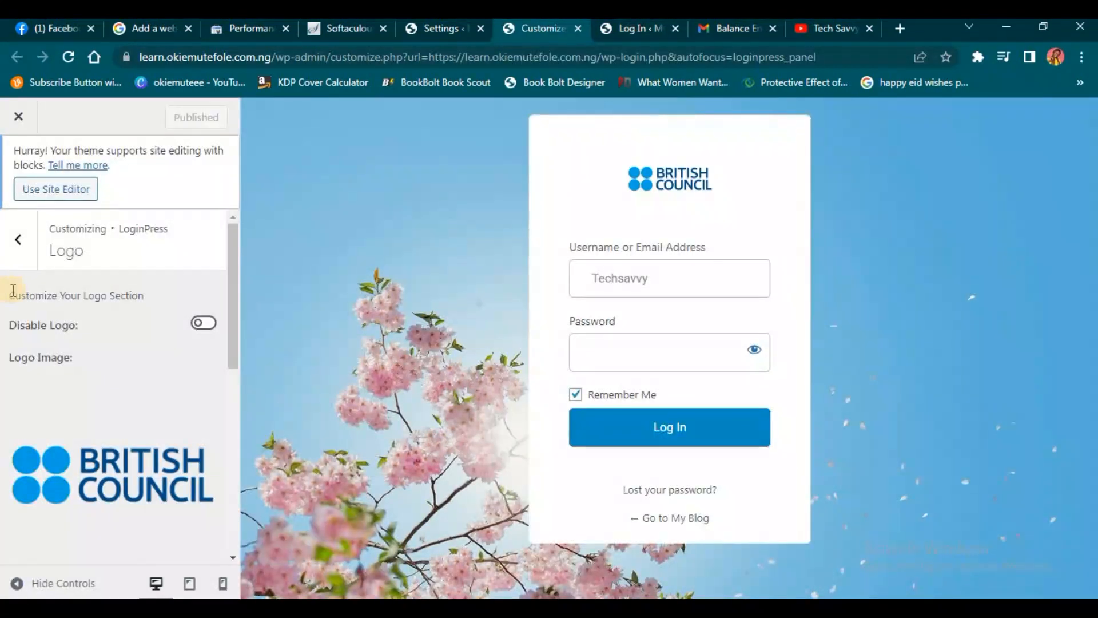
click(18, 239)
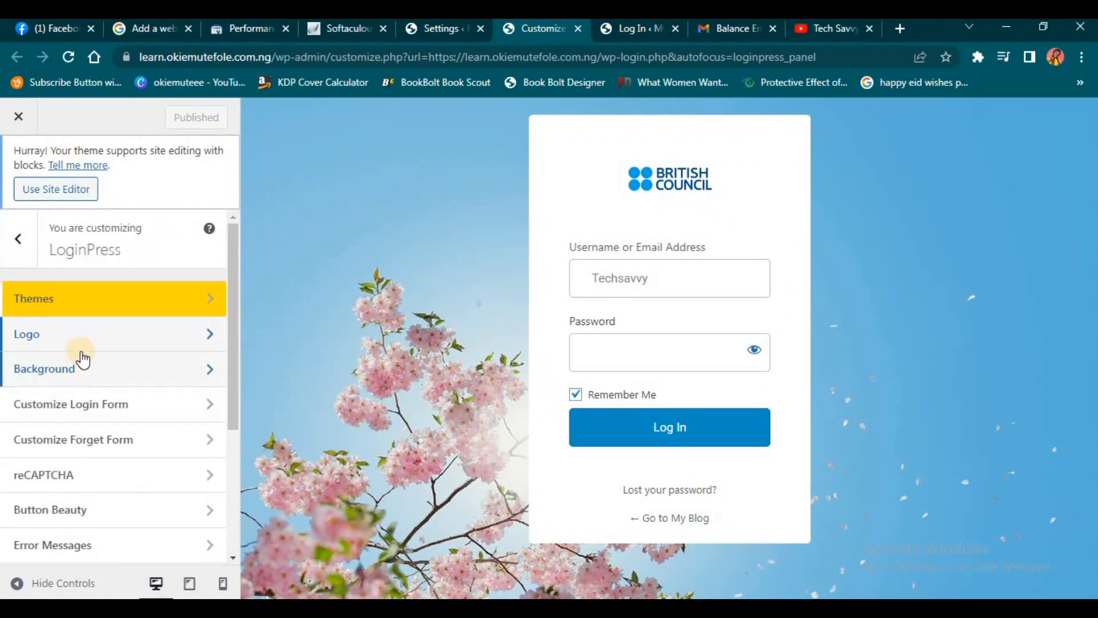
click(106, 338)
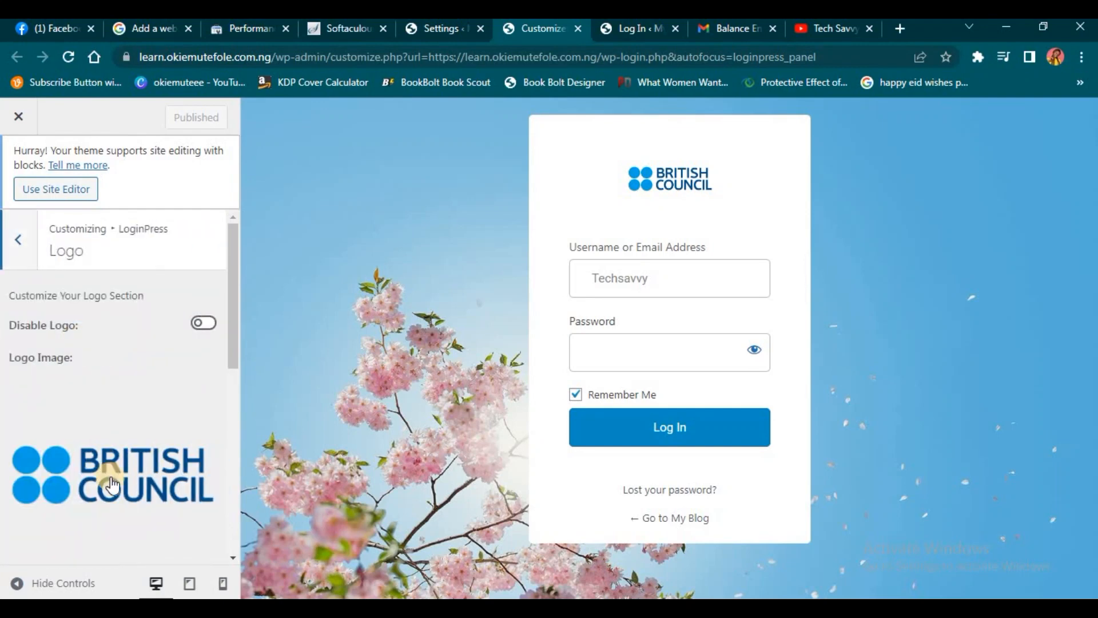
scroll(112, 482, down, 5)
scroll(116, 486, up, 5)
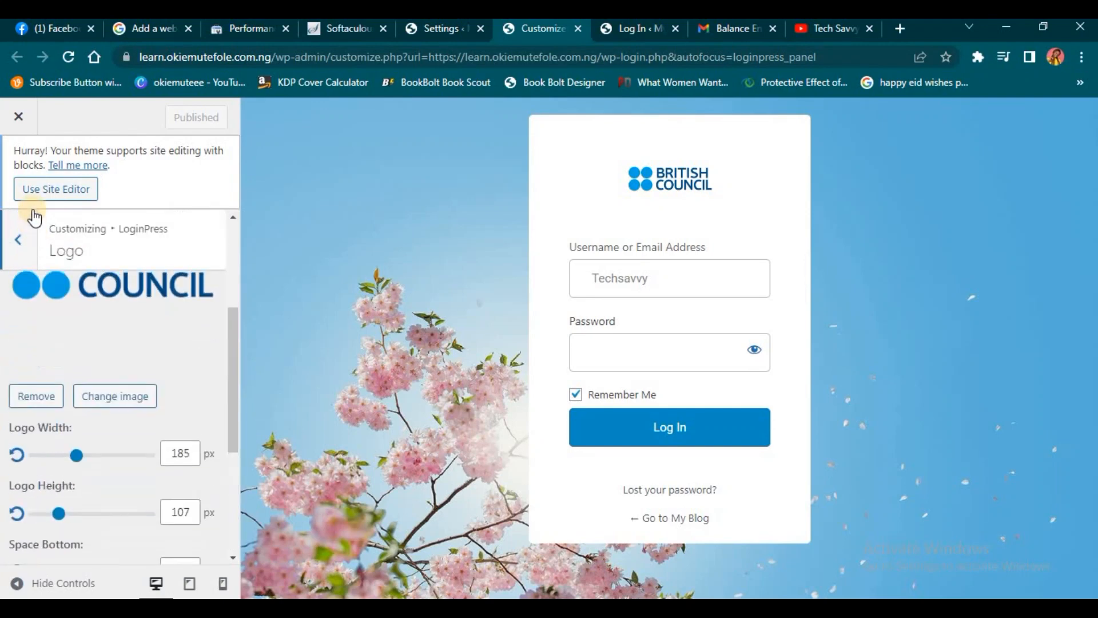
Leave the logo settings and open the Background settings at the background gallery.
click(18, 239)
click(108, 370)
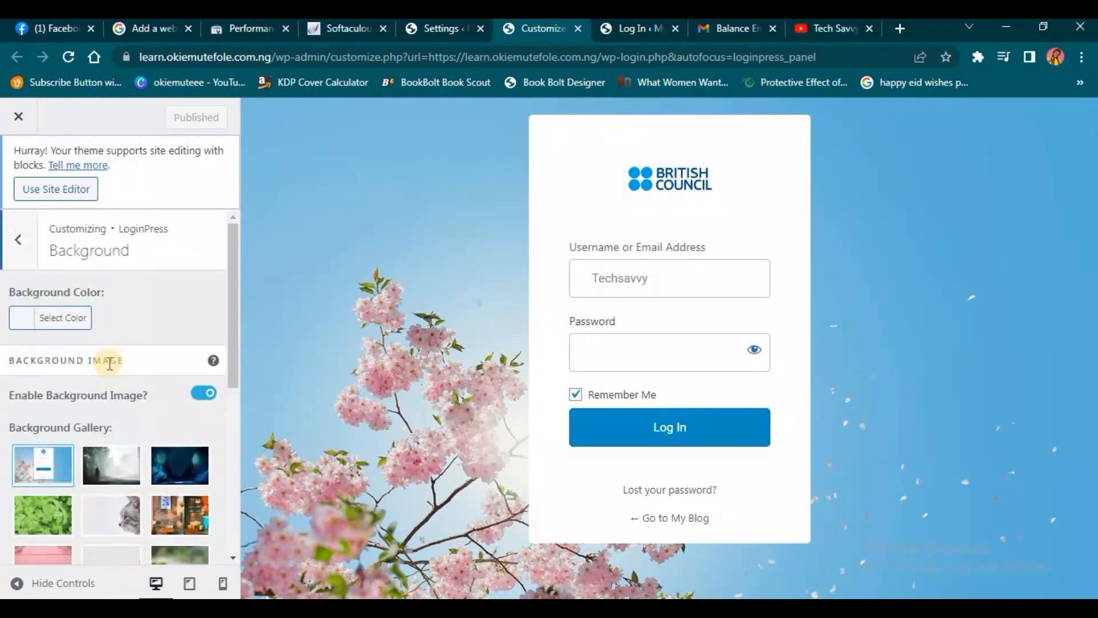
scroll(134, 470, down, 3)
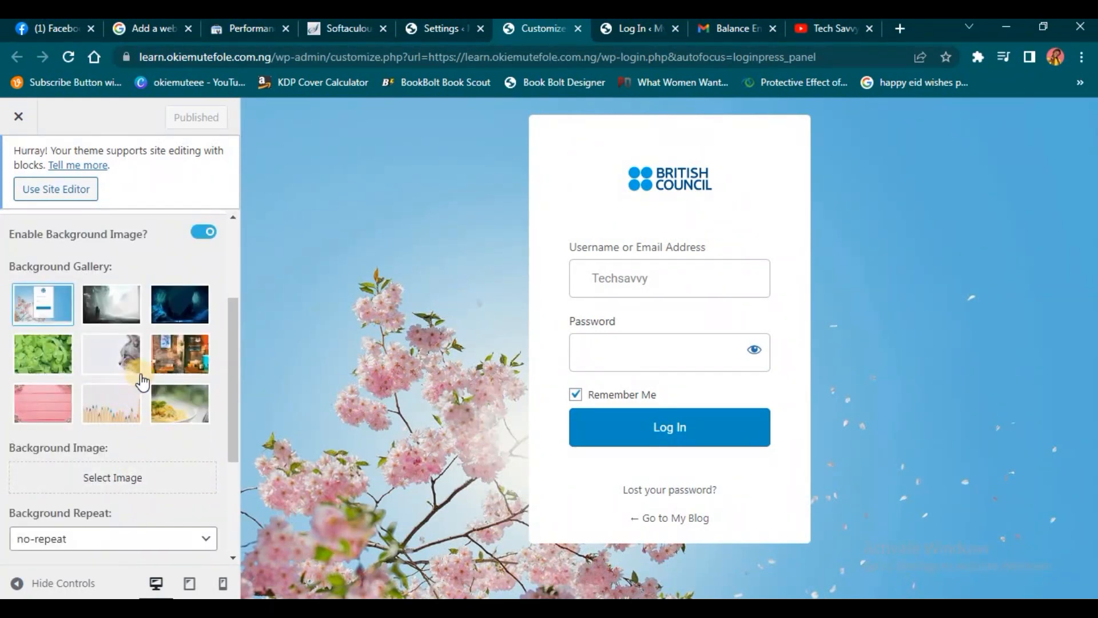
Try the forest cyclist, blue night cave, pencils, pasta, clover and brick-walled restaurant gallery images as the login page background.
click(113, 304)
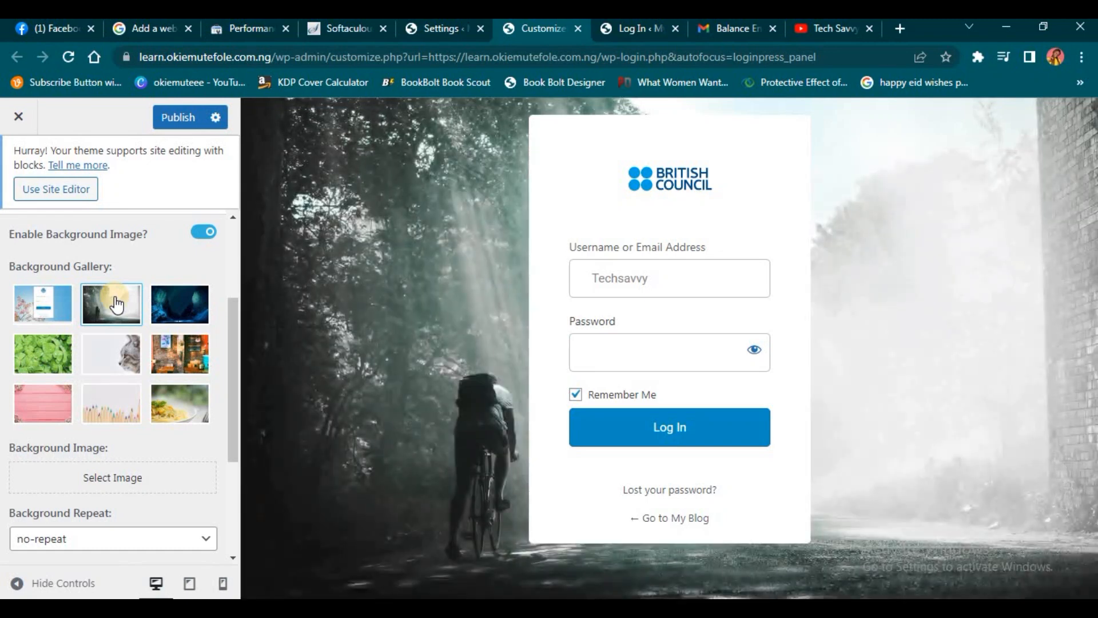
click(181, 316)
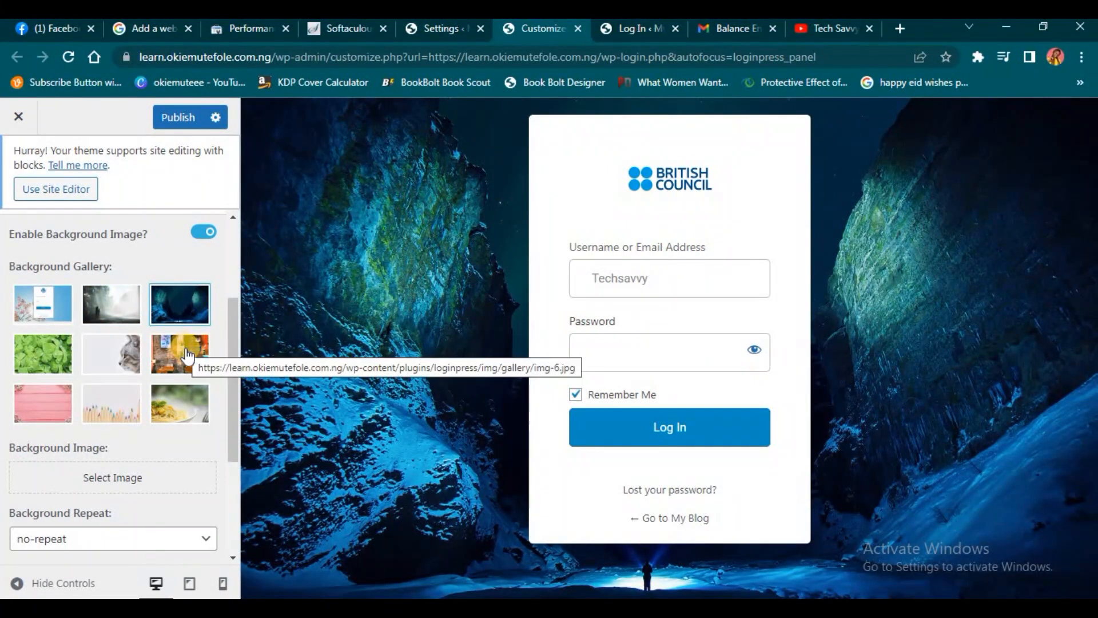
click(112, 404)
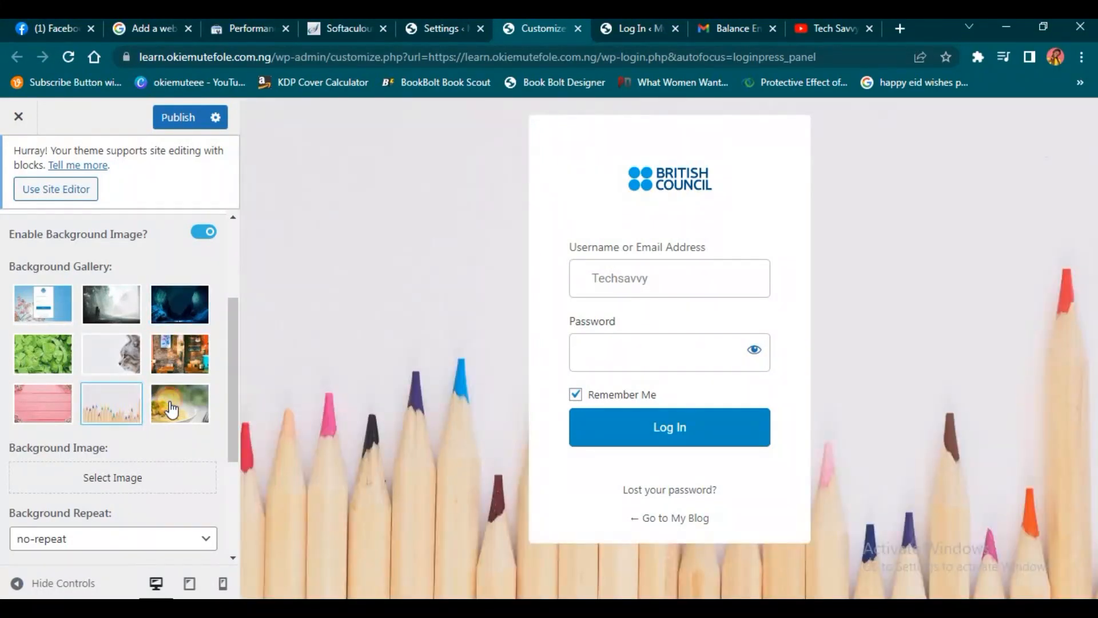
click(175, 408)
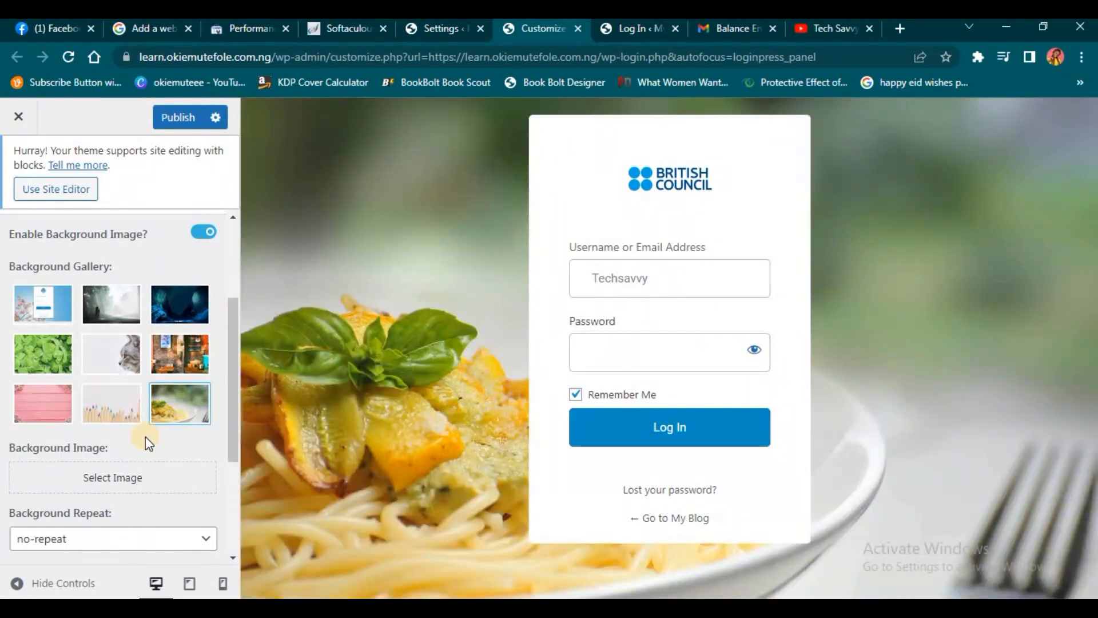
click(41, 358)
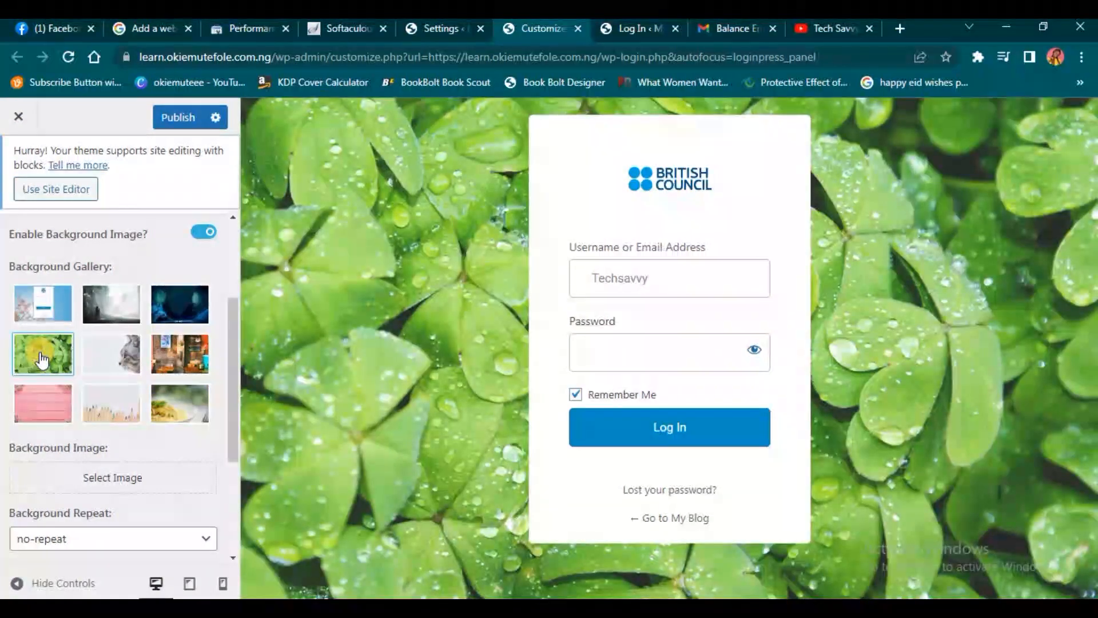
click(174, 345)
Choose Instagram-post-7-scaled.jpg from the media library as the custom background image.
scroll(127, 404, down, 3)
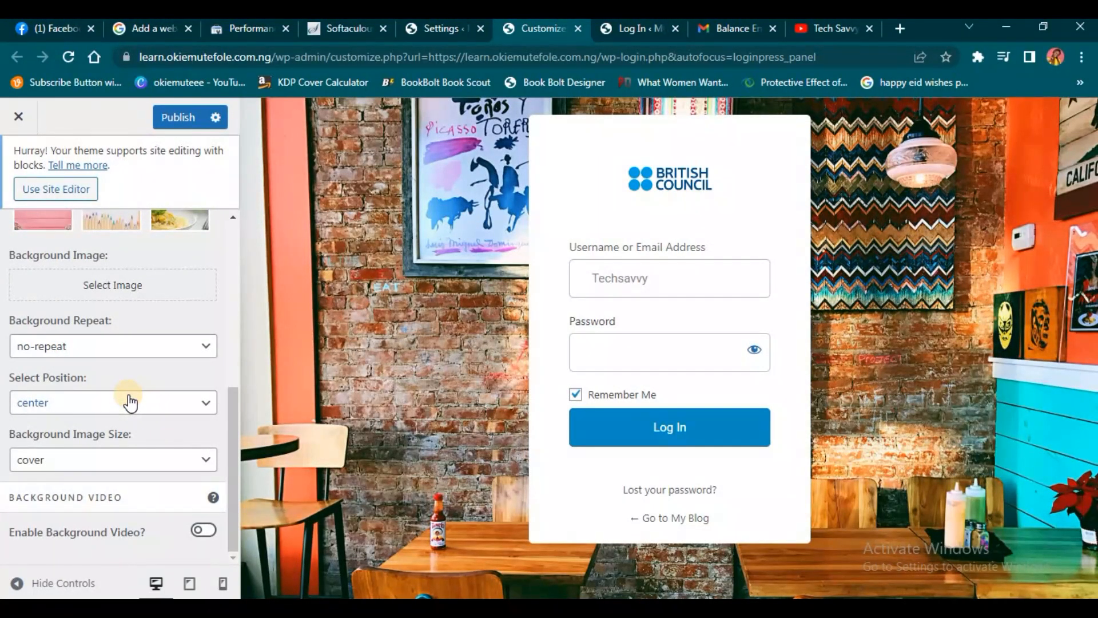
click(109, 291)
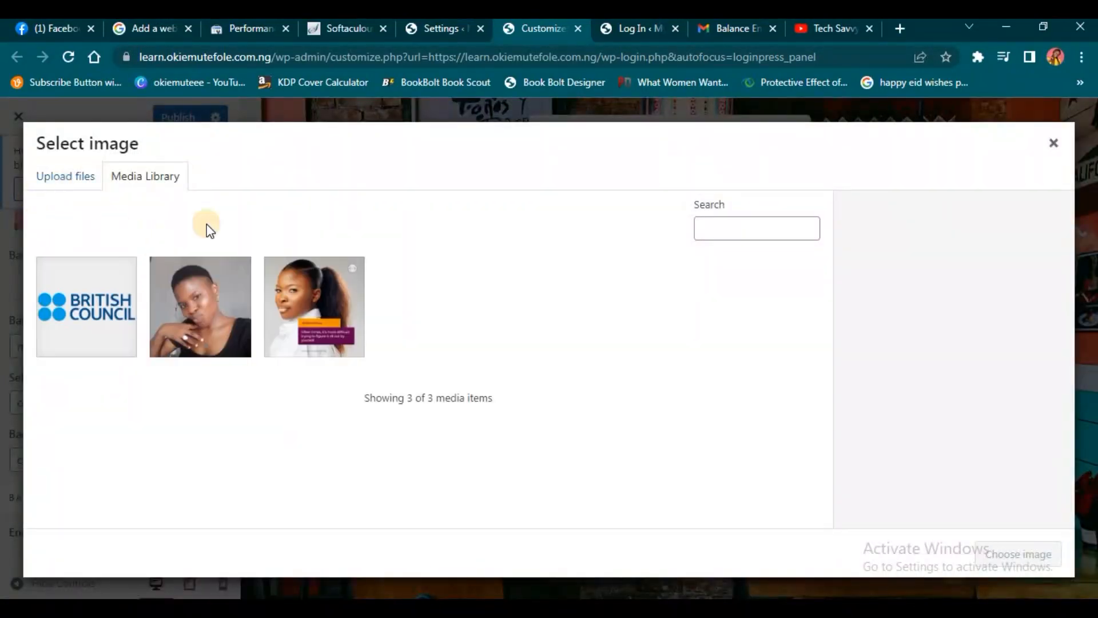
click(307, 303)
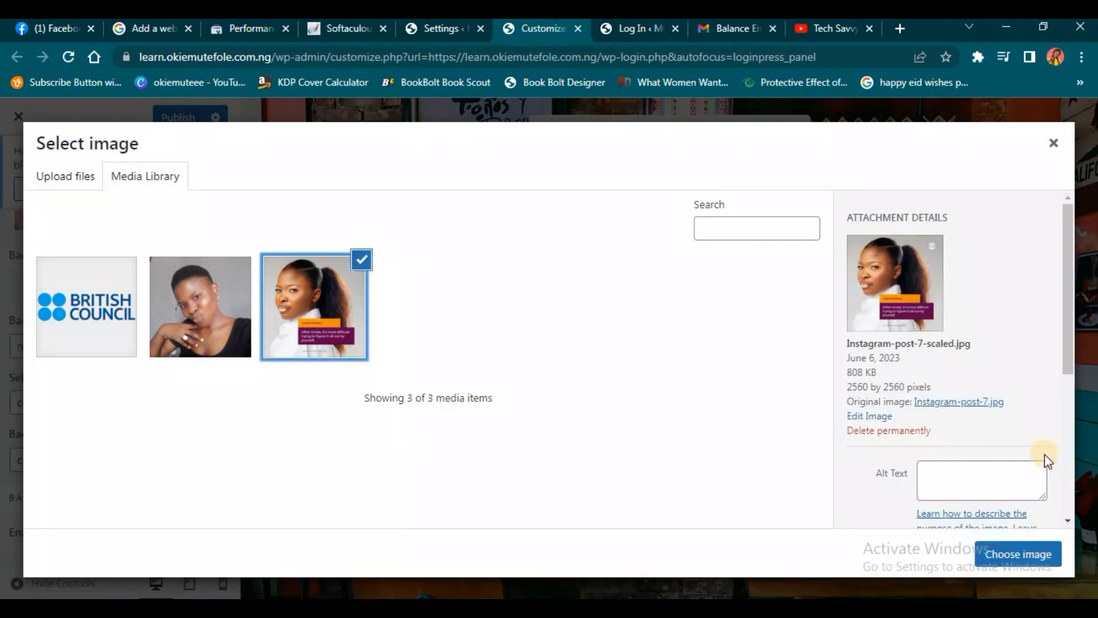
click(1006, 552)
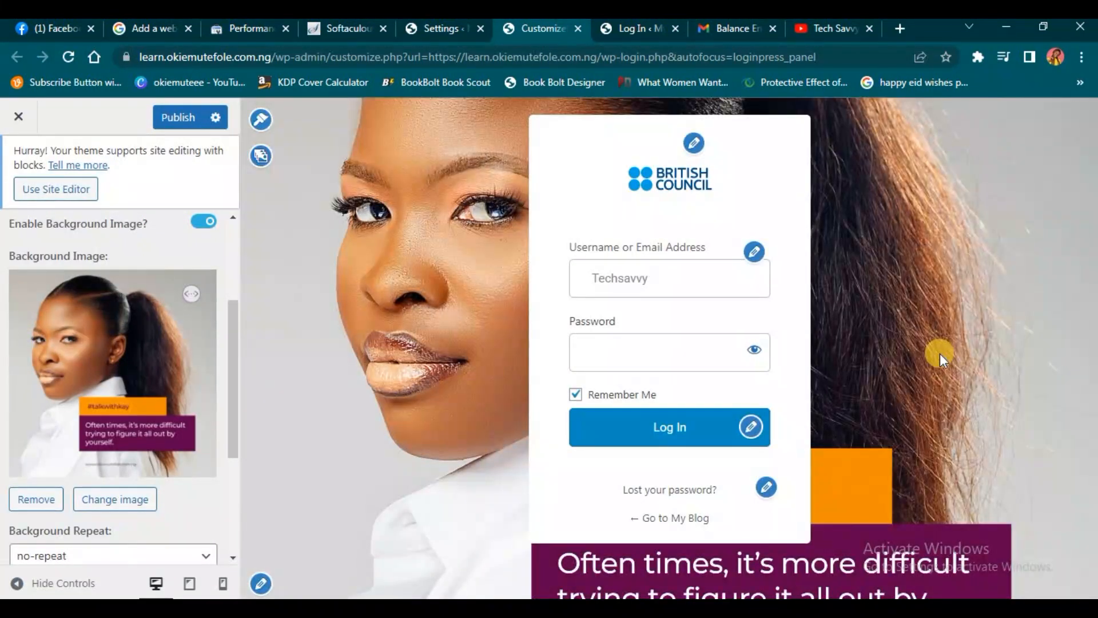
Upload 5d966374562ea.png and 5ddc604b5109e.png from the Downloads folder and choose 5ddc604b5109e.png, the runner photo, as the background image.
click(114, 499)
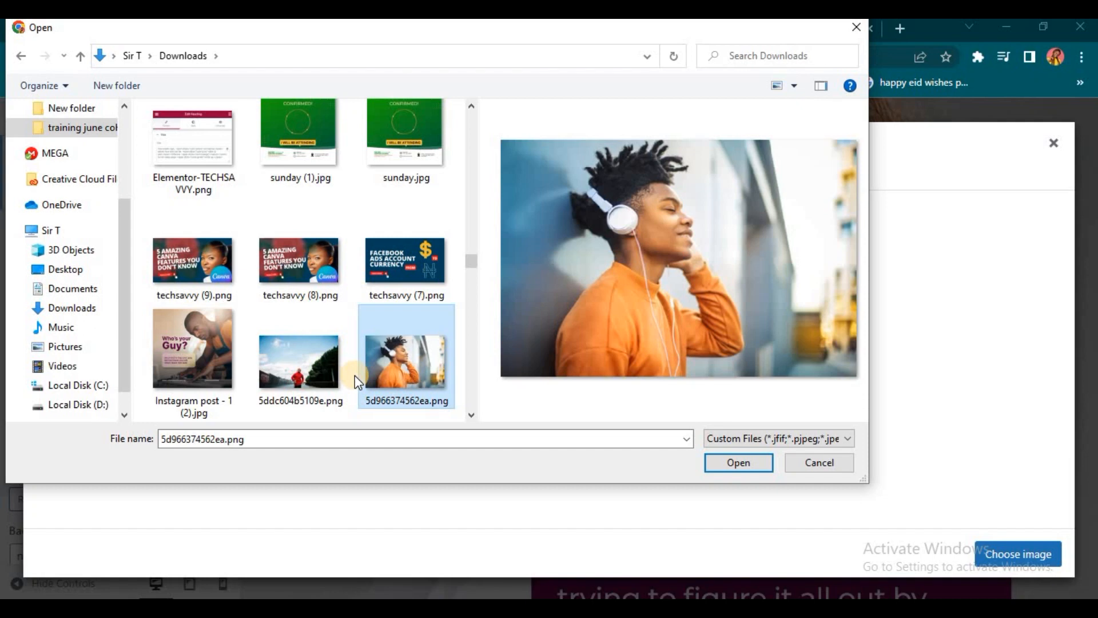
ctrl+click(294, 359)
click(757, 467)
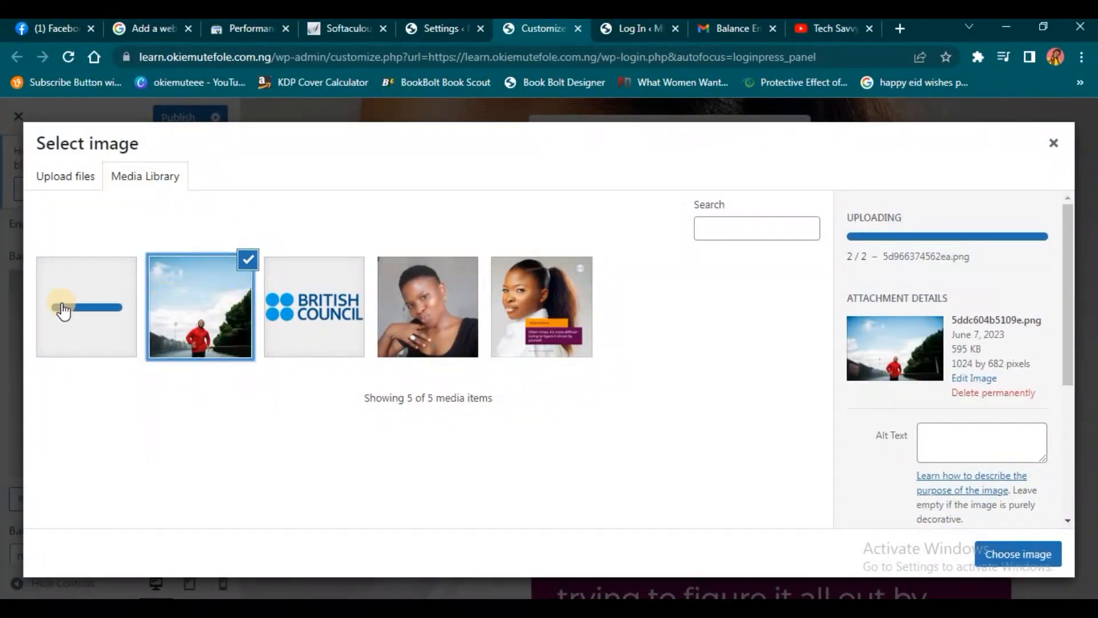
click(1017, 554)
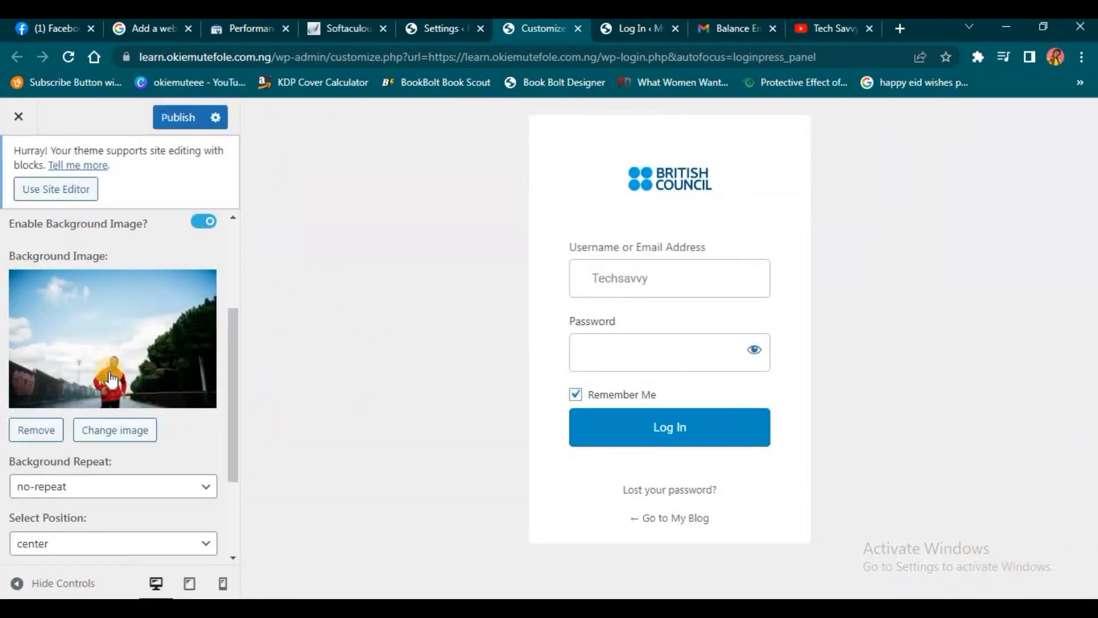
Select no-repeat for Background Repeat and center for the background image's position.
scroll(76, 290, down, 3)
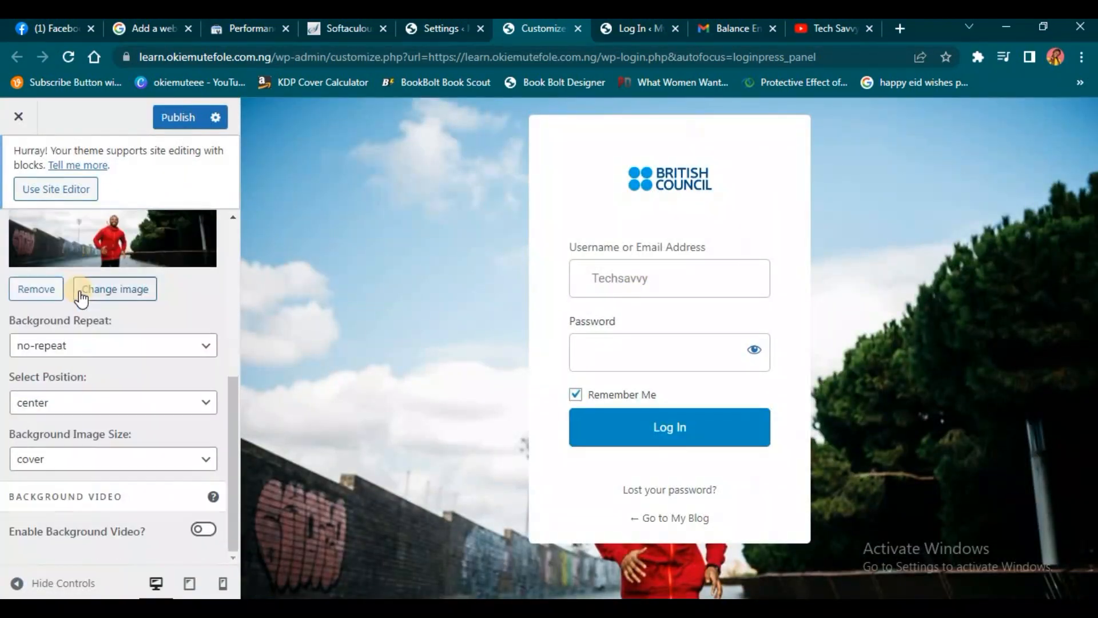
click(132, 346)
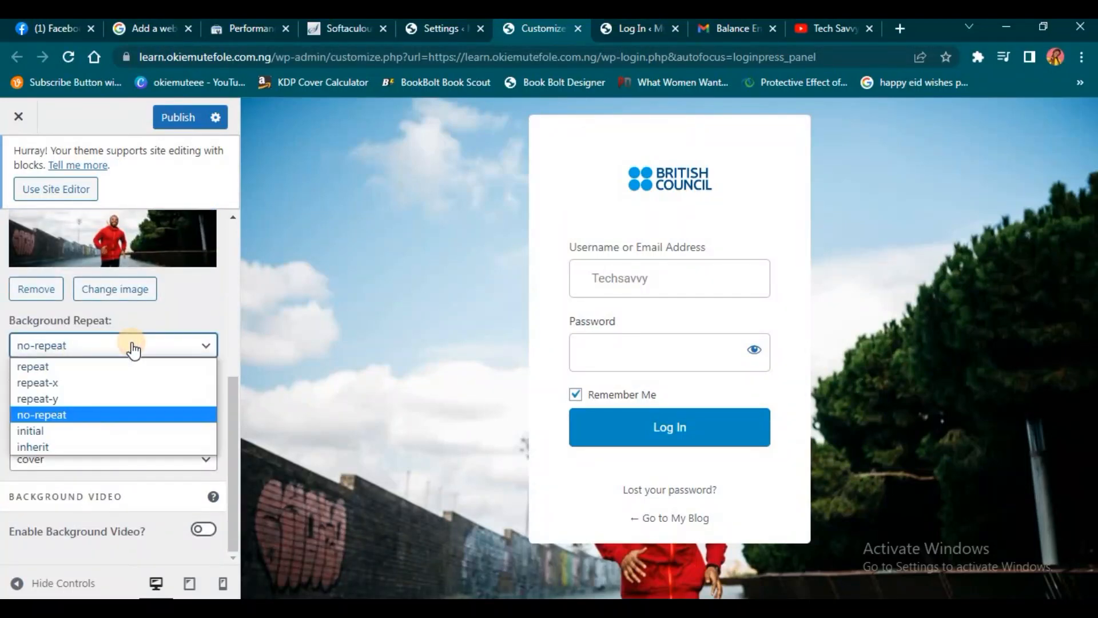
click(79, 416)
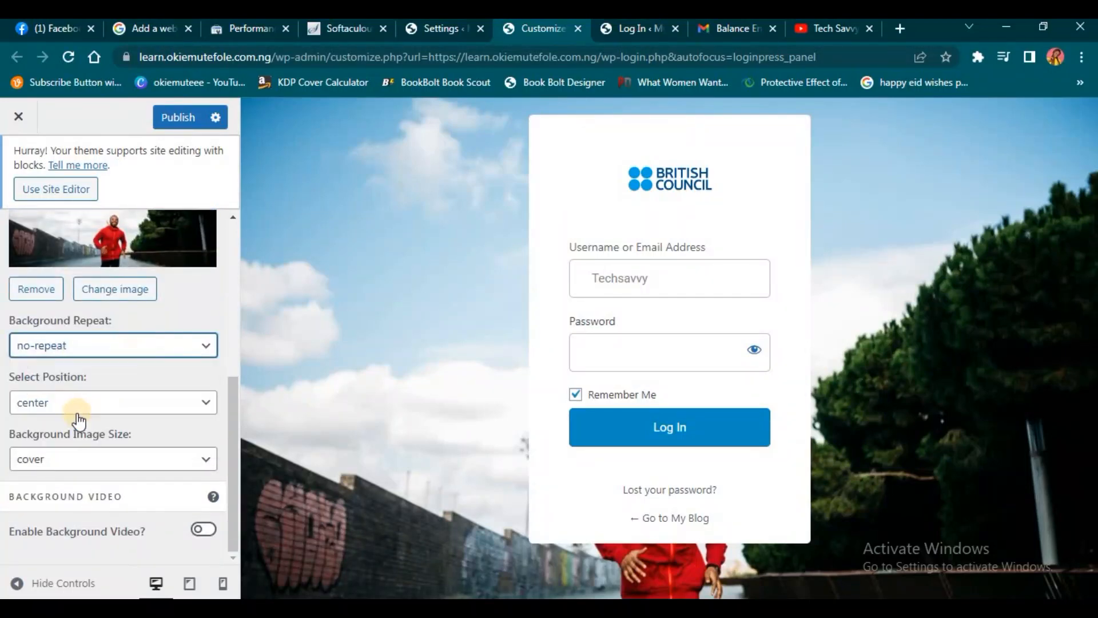
click(111, 404)
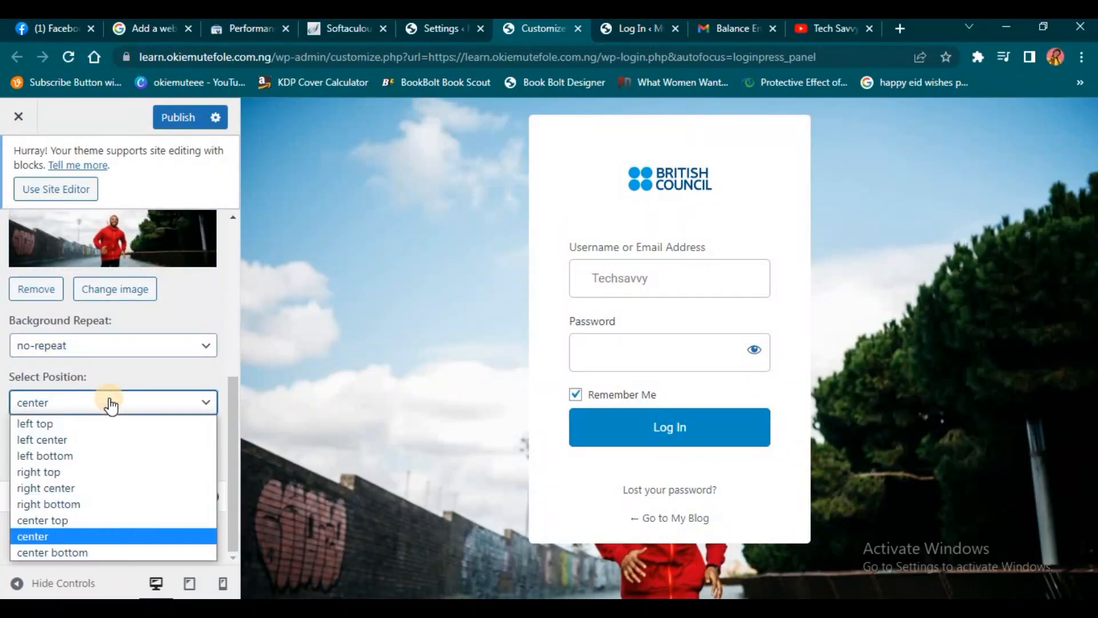
click(57, 536)
Try contain as the Background Image Size, and set it back to cover.
click(101, 456)
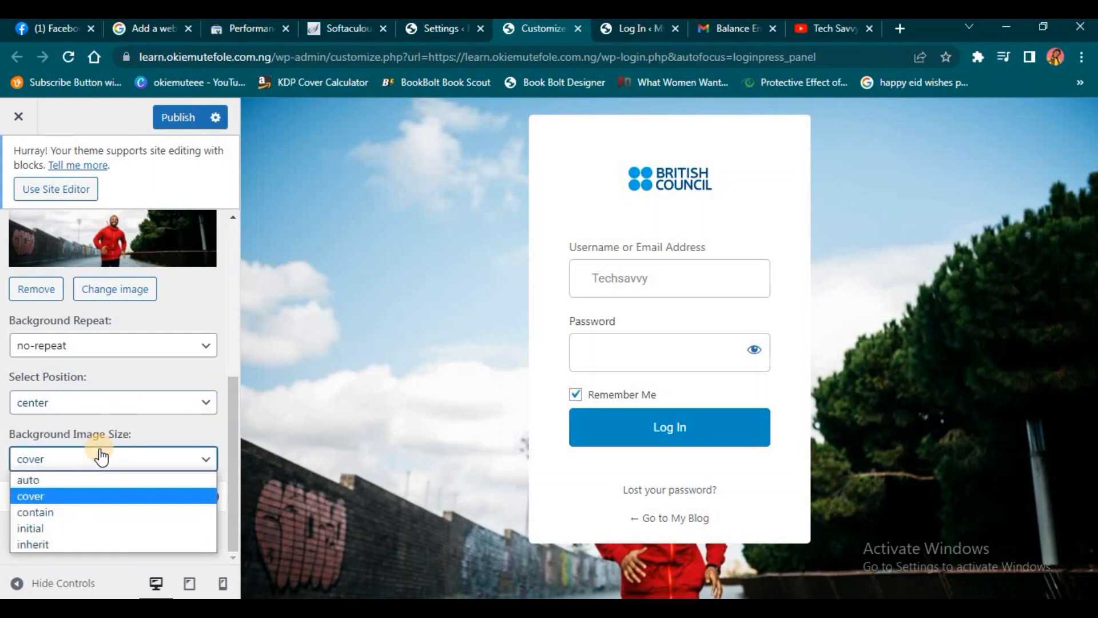
click(59, 510)
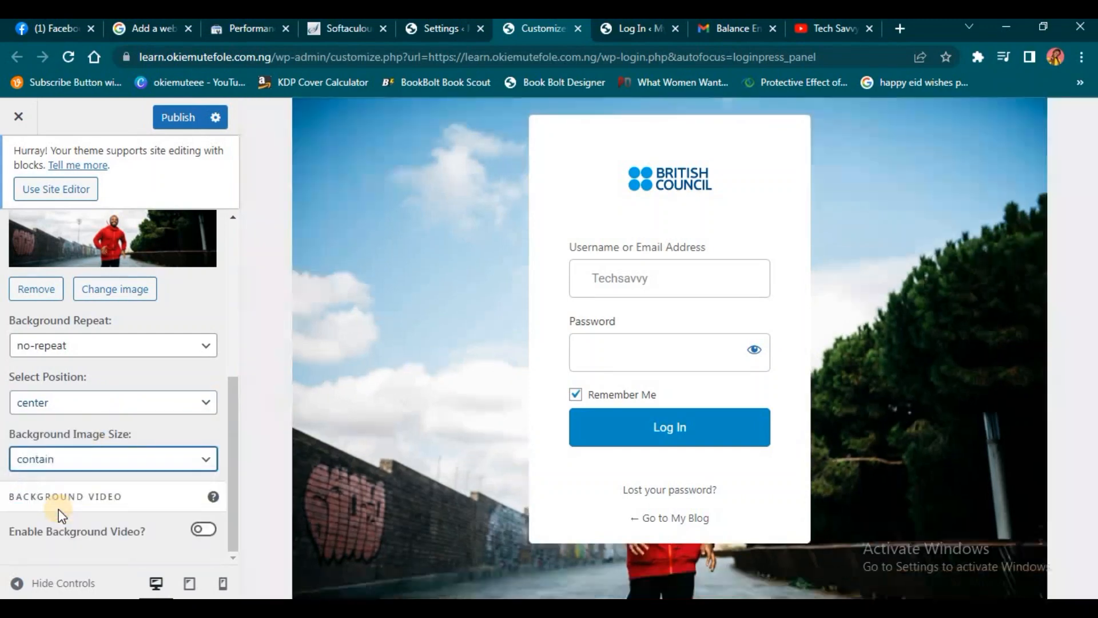
click(86, 455)
click(58, 493)
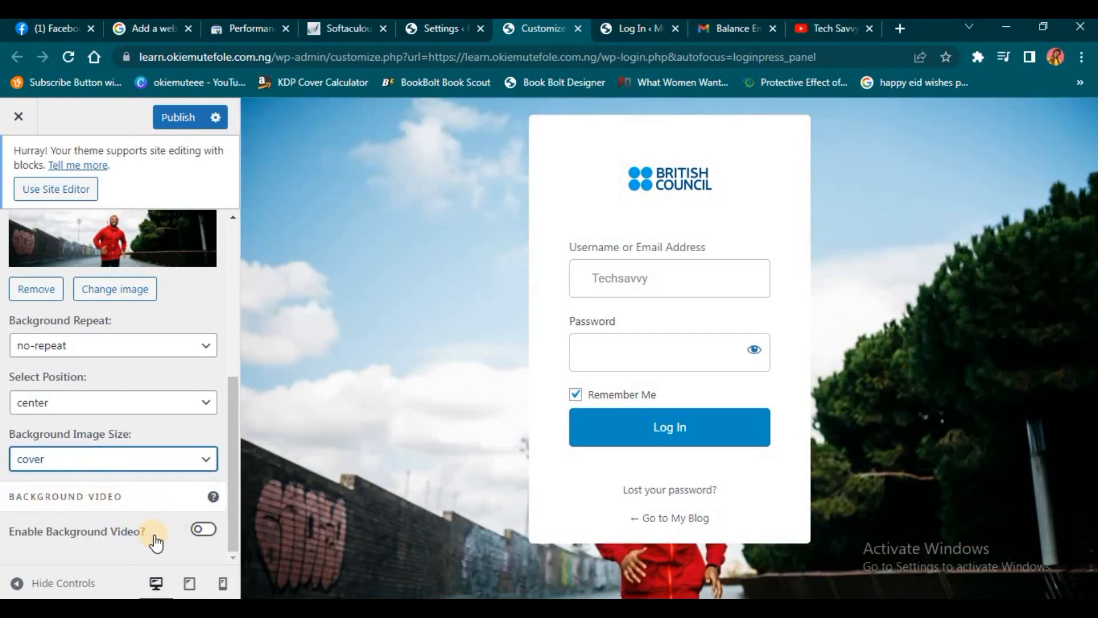
Enable the background video, and open the video file selection and close it without choosing a file.
click(210, 531)
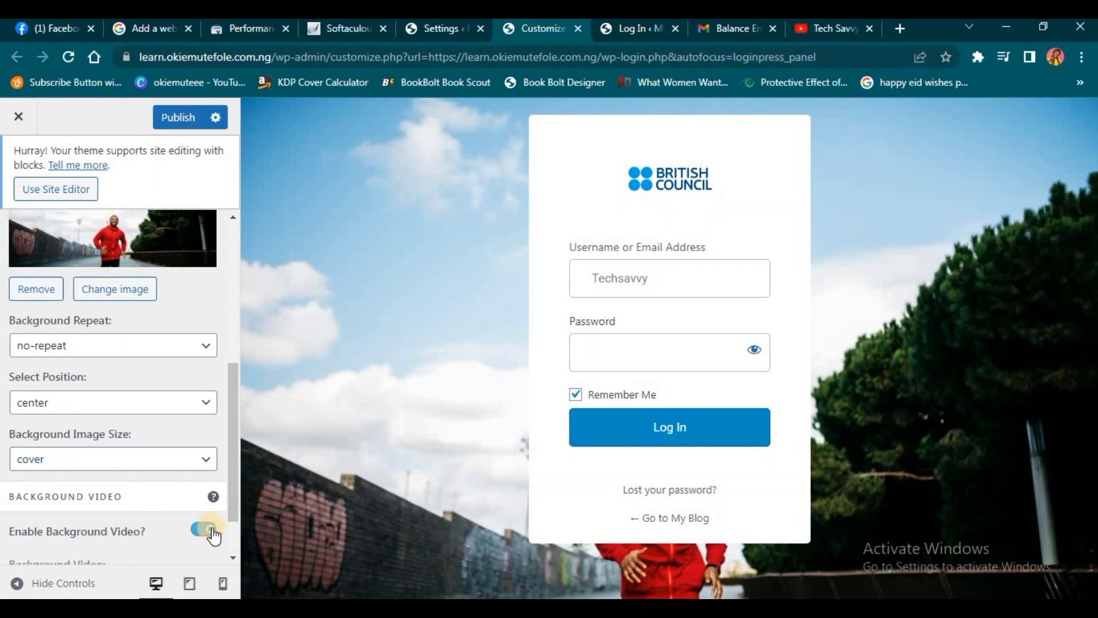
scroll(213, 528, down, 1)
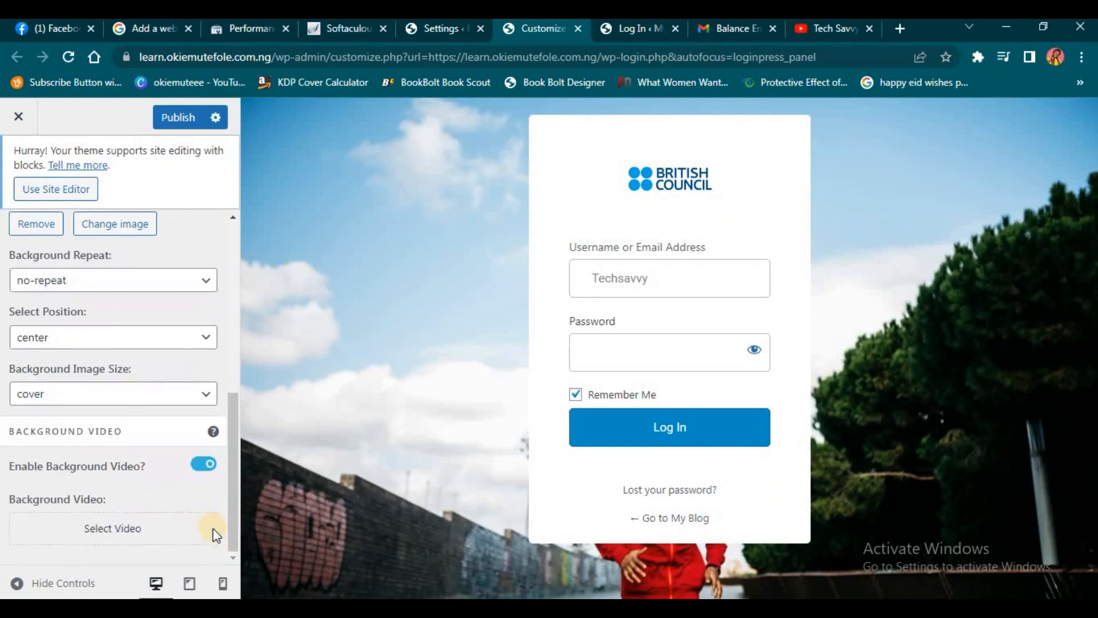
click(97, 529)
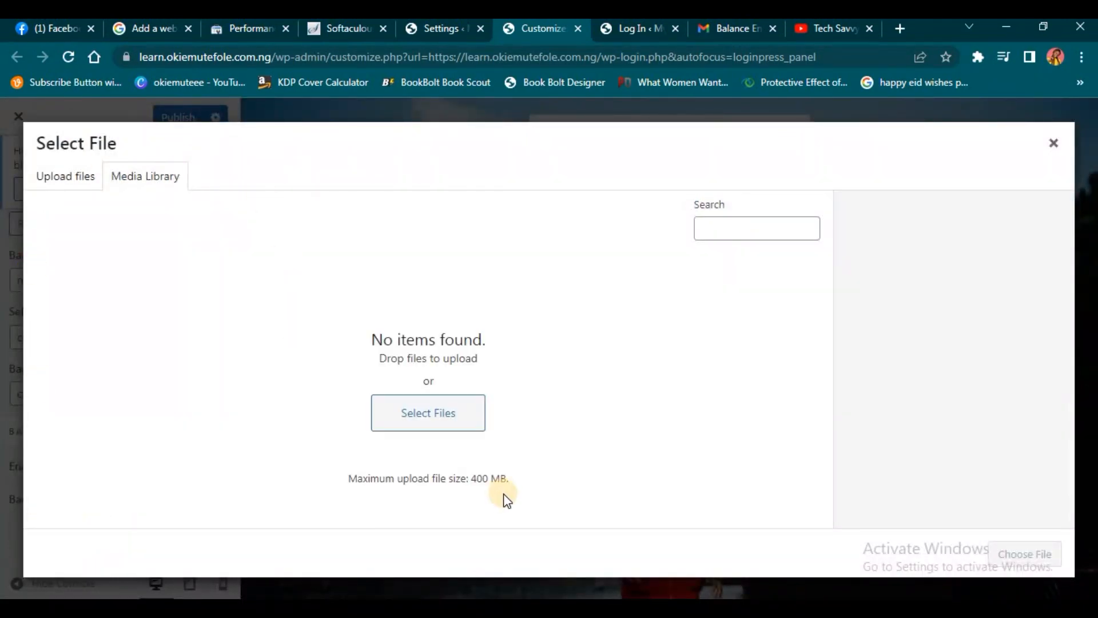
click(1054, 143)
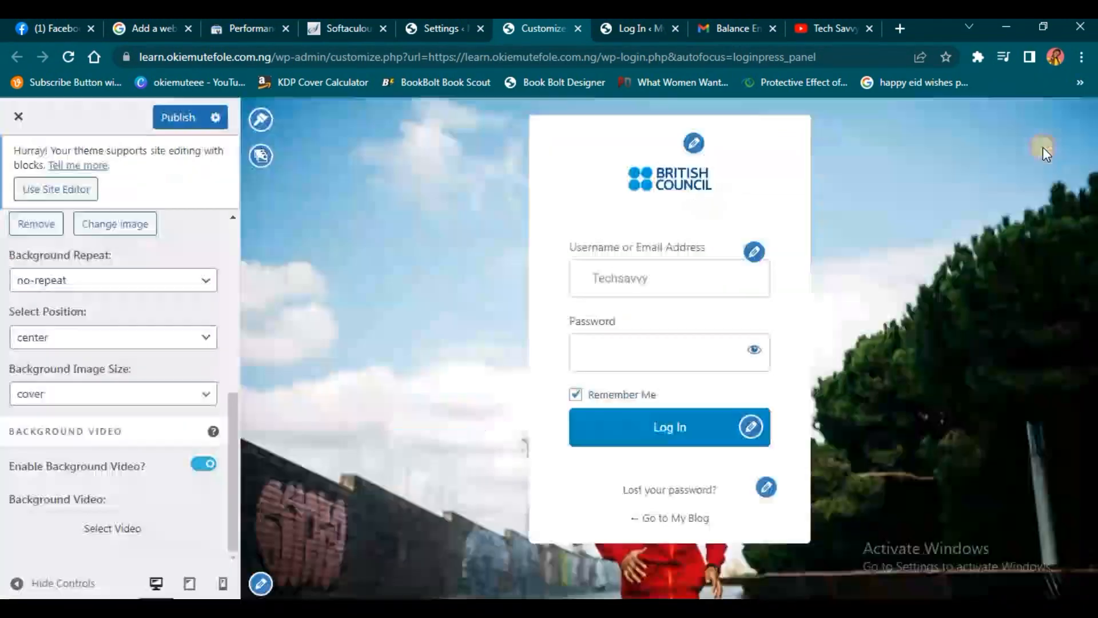
drag(234, 547, 234, 557)
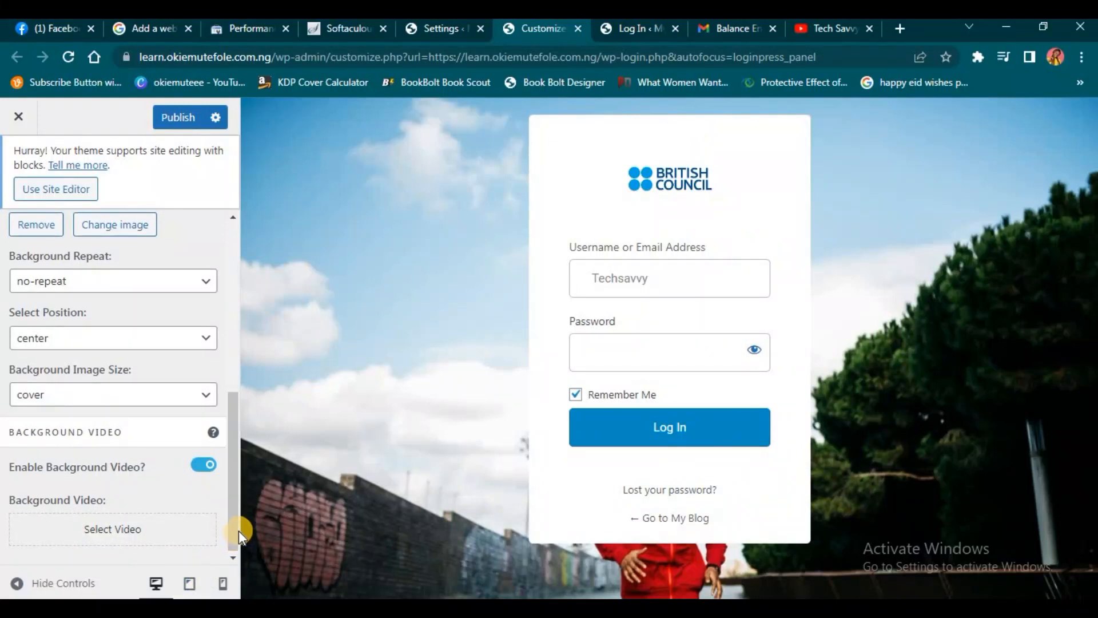
Publish the login page's background changes.
drag(238, 530, 236, 522)
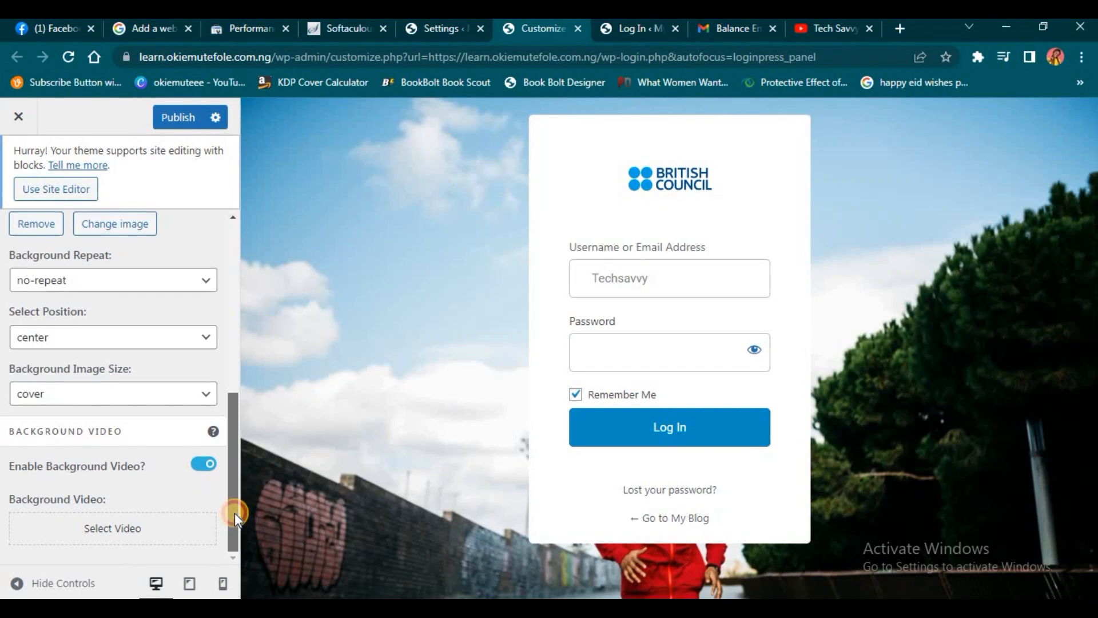
scroll(29, 274, up, 5)
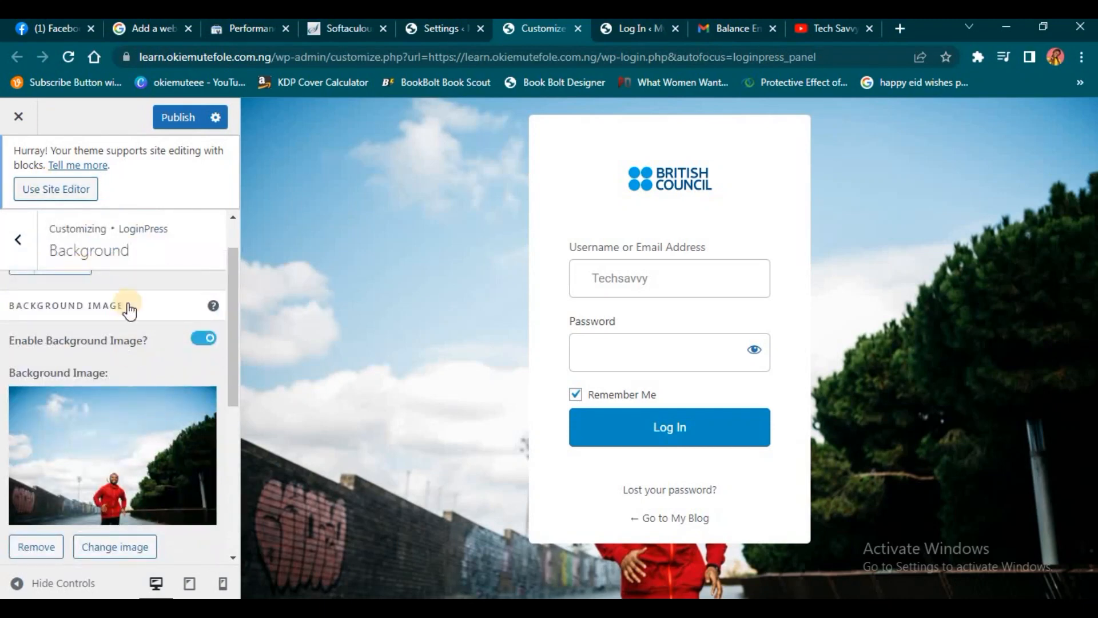
scroll(132, 309, up, 1)
click(179, 114)
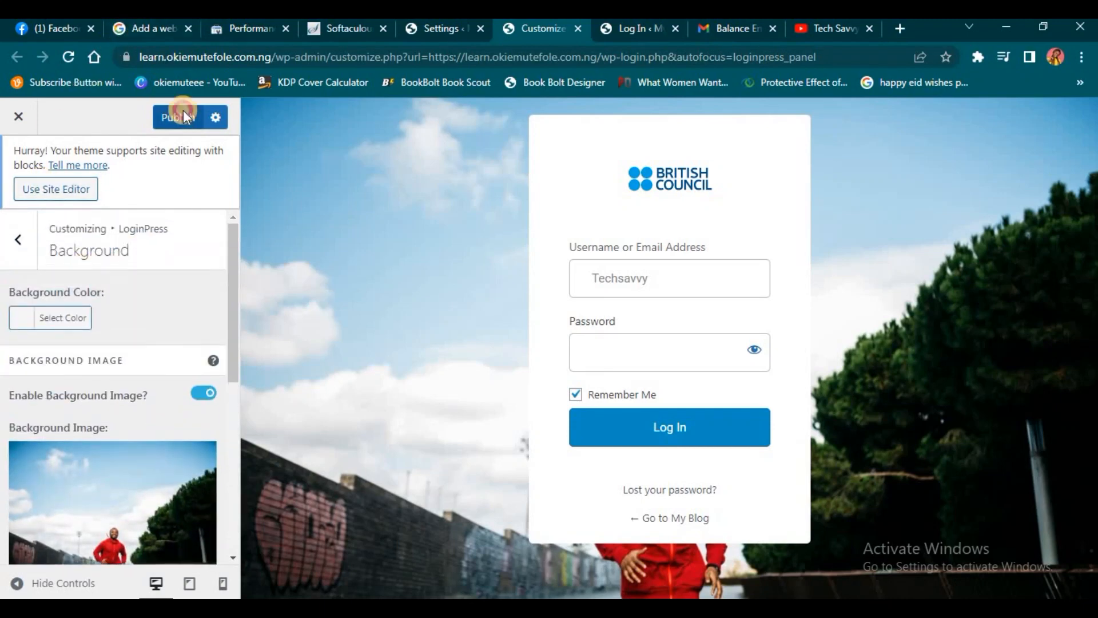
Reload the live login page to check the published background, and return to the customizer.
click(635, 28)
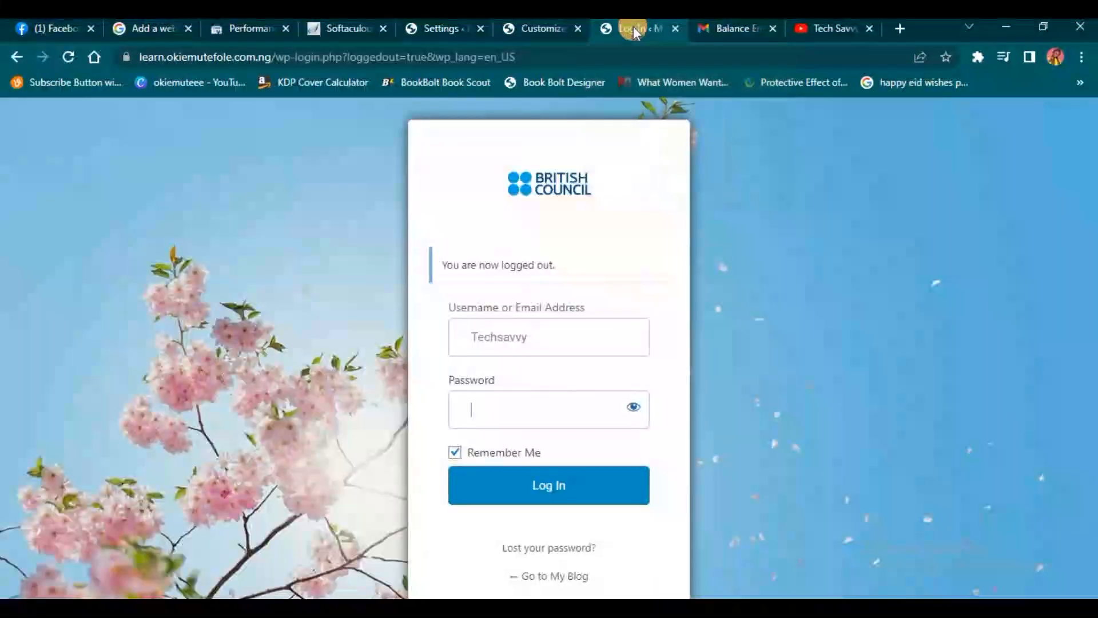
click(68, 57)
click(522, 26)
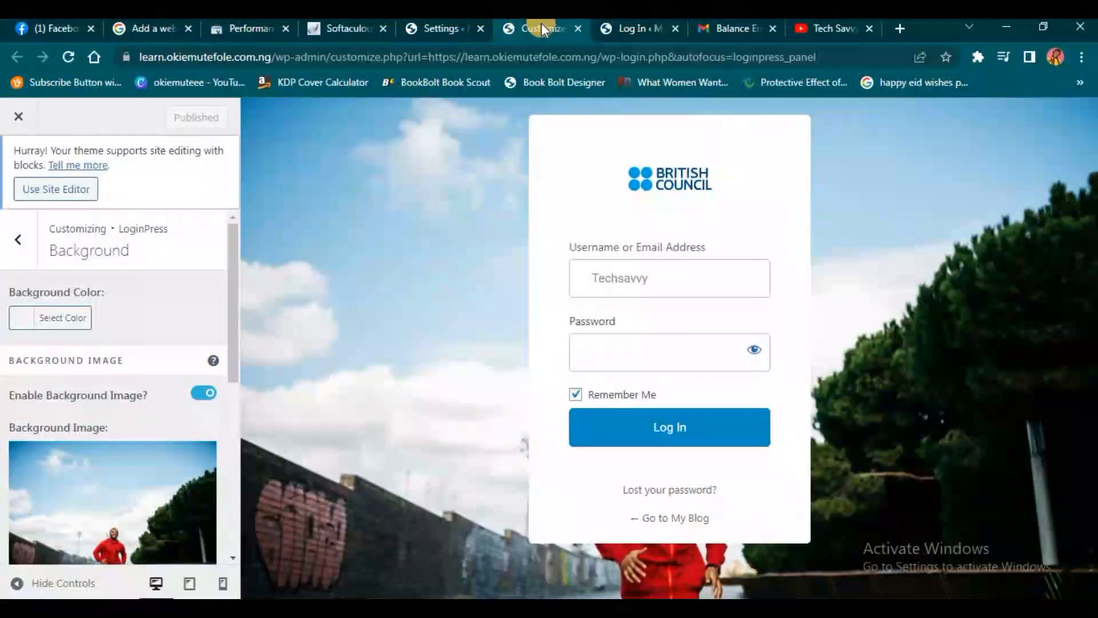
click(635, 28)
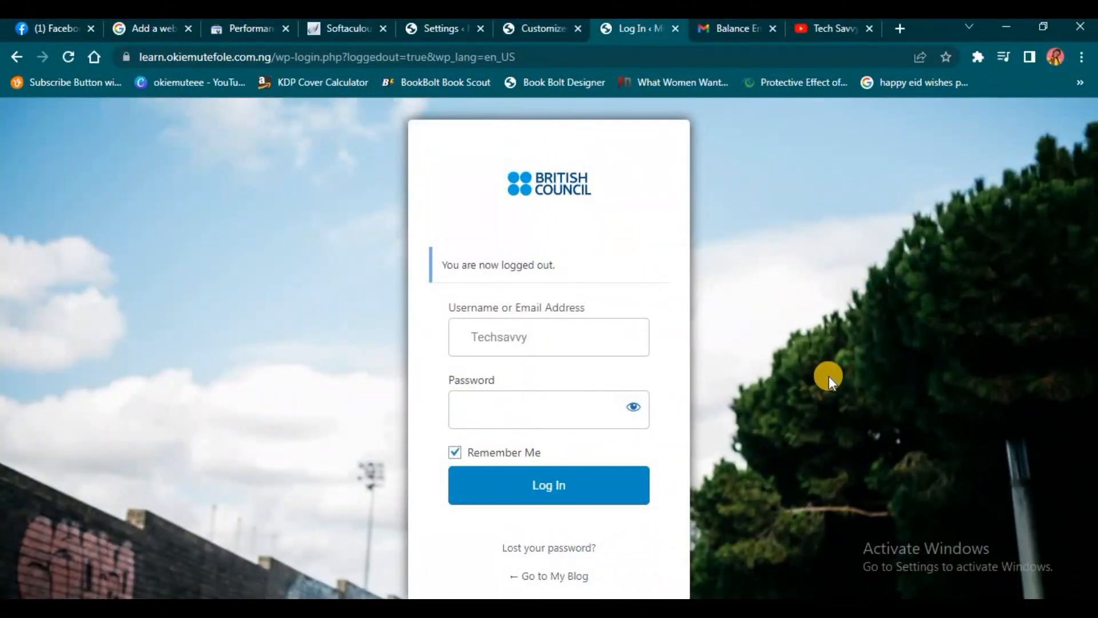
click(516, 26)
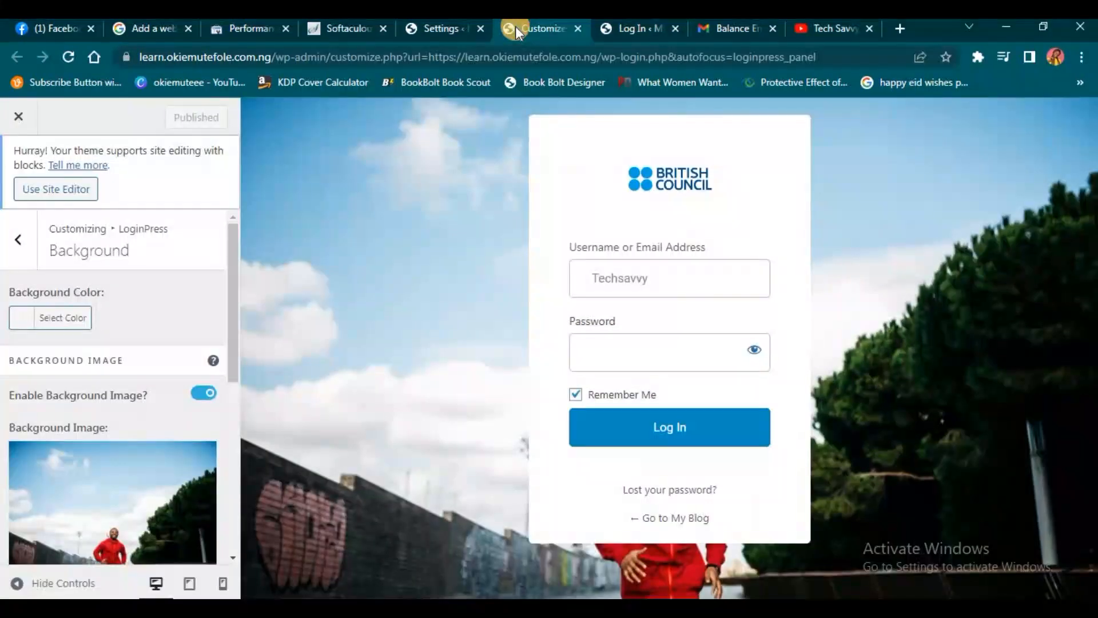
Leave the Background settings, open Customize Login Form, and look over the form's background and size options.
click(18, 240)
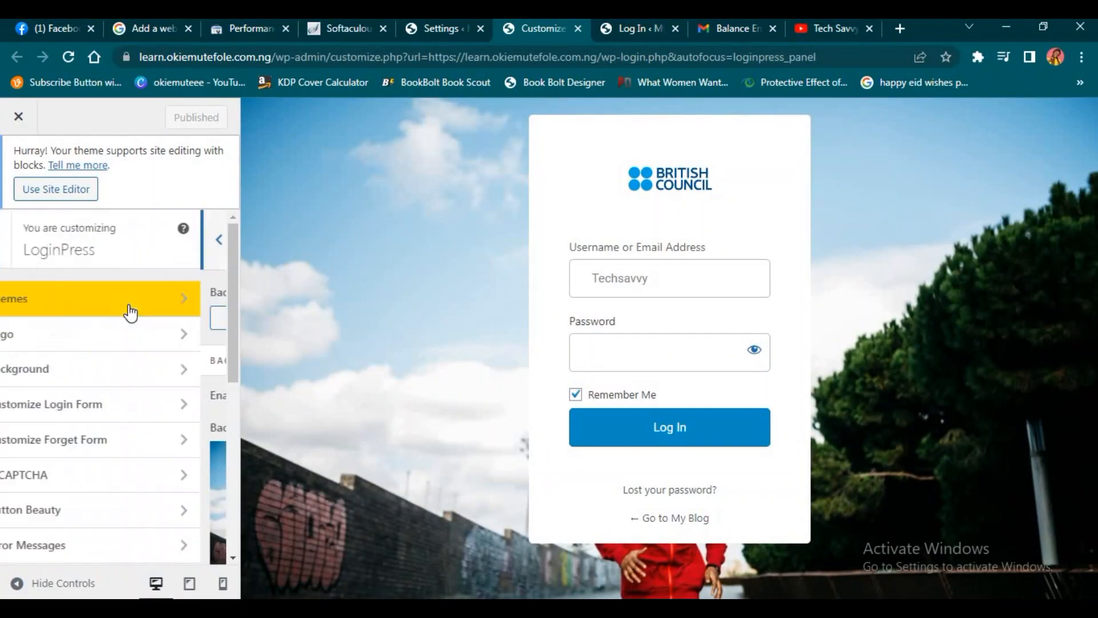
scroll(106, 343, down, 2)
click(132, 337)
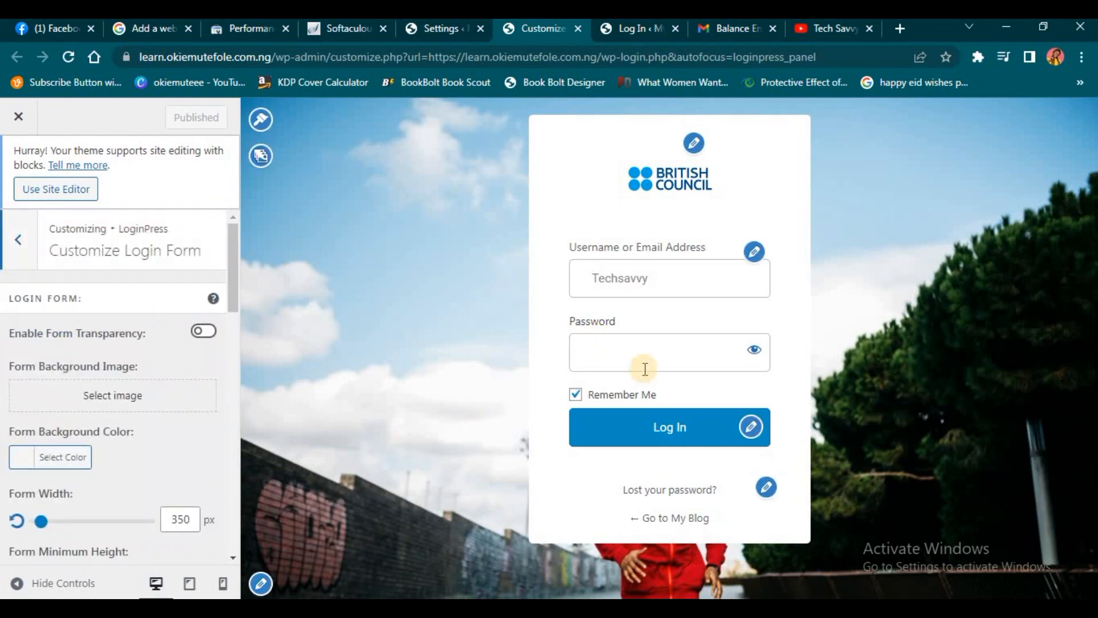
scroll(99, 458, down, 1)
scroll(99, 458, down, 2)
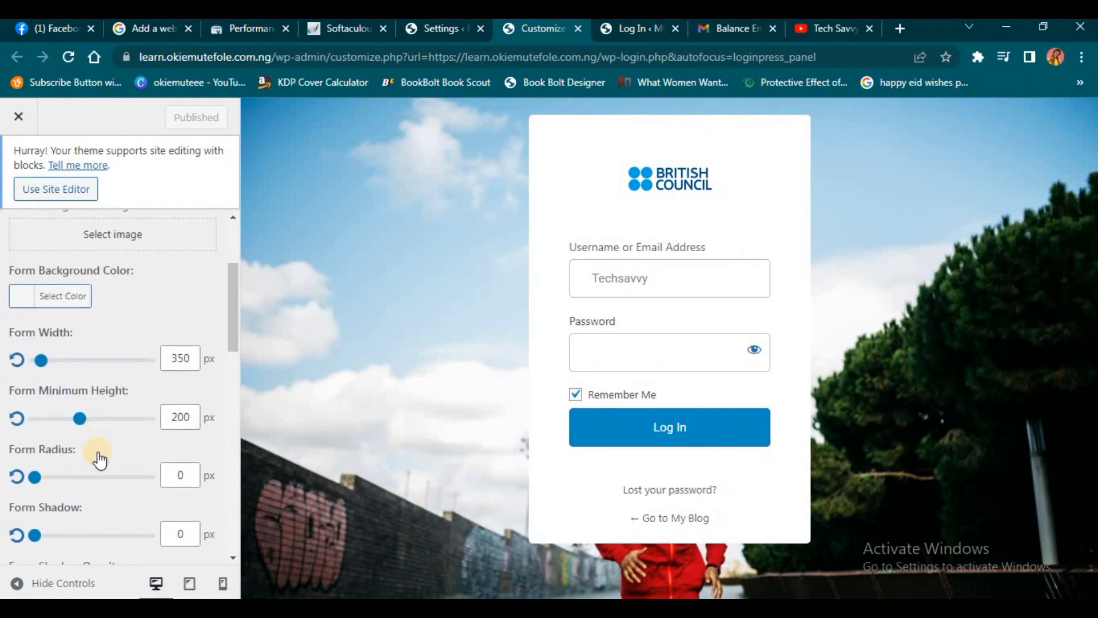
scroll(98, 454, up, 3)
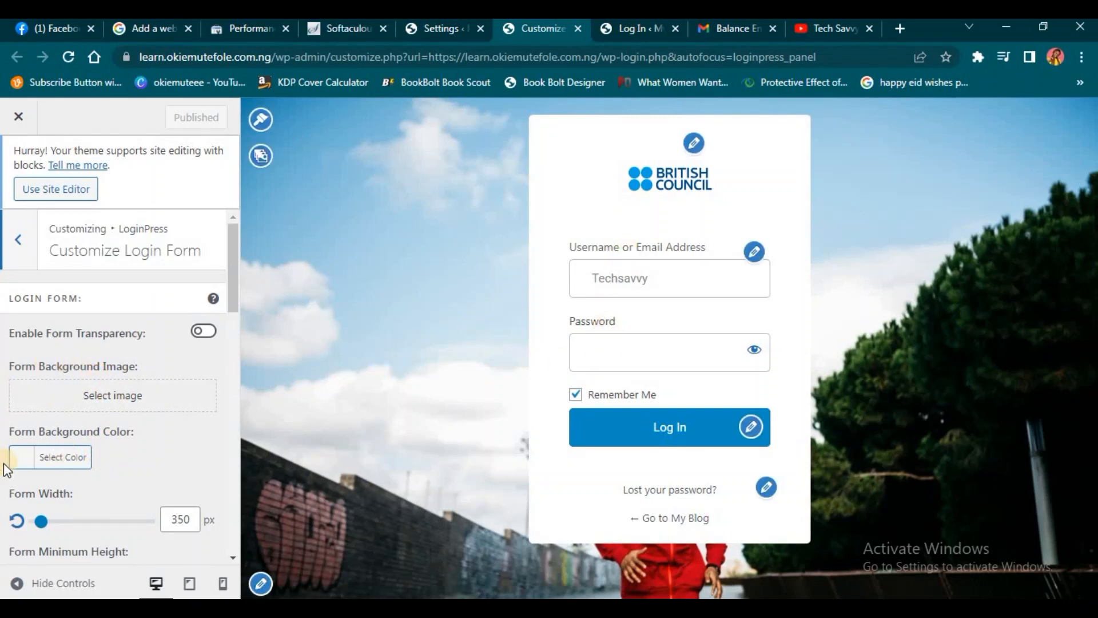
Try near-black, blue, orange and other colors as the Form Background Color, and set it to white (#ffffff).
click(21, 456)
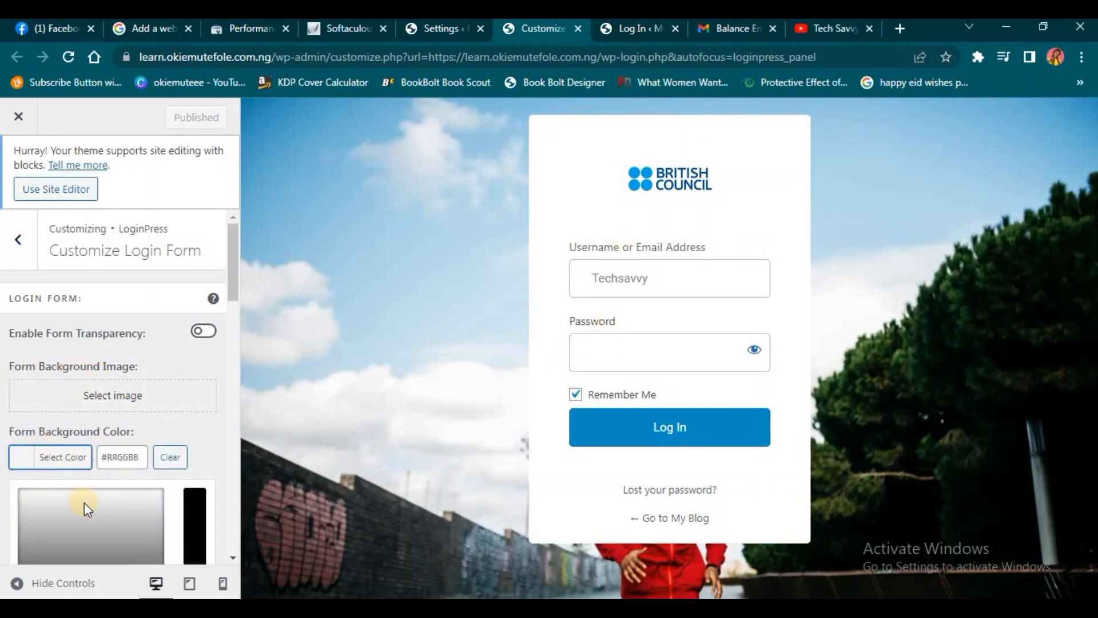
scroll(84, 502, down, 3)
mouse_move(53, 361)
mouse_down()
mouse_move(69, 328)
mouse_move(142, 345)
mouse_move(137, 497)
mouse_up()
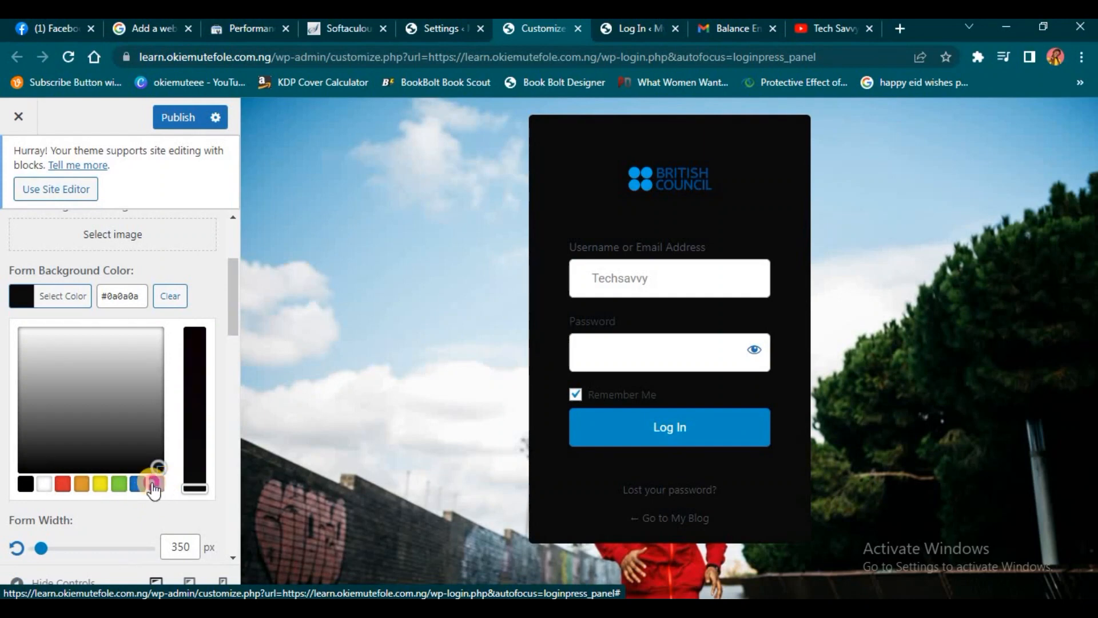
click(119, 484)
click(136, 488)
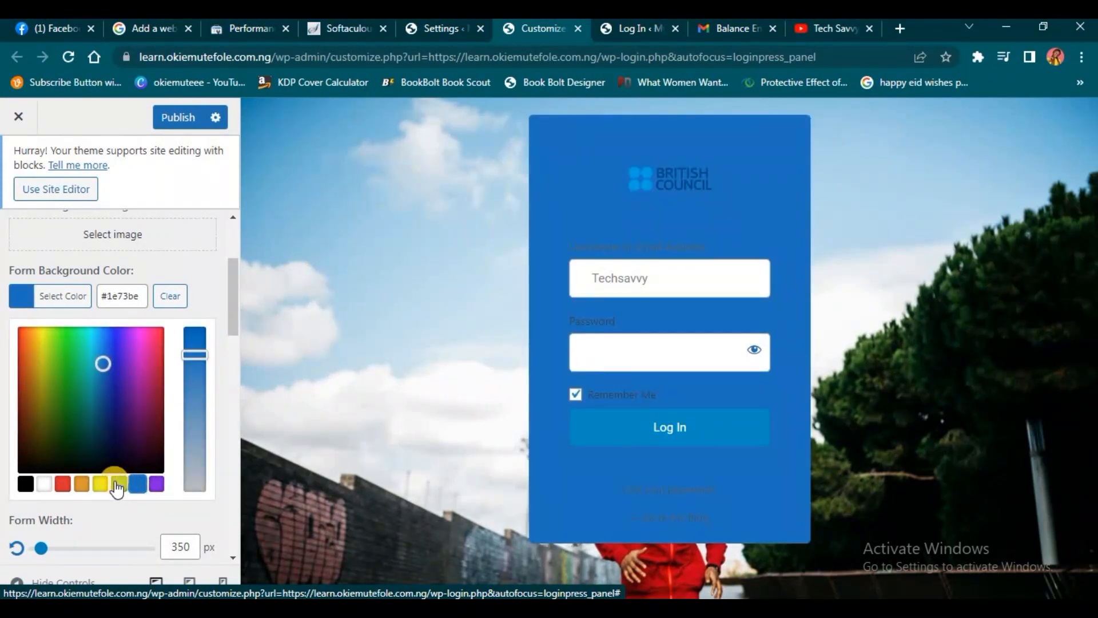
click(118, 484)
click(81, 484)
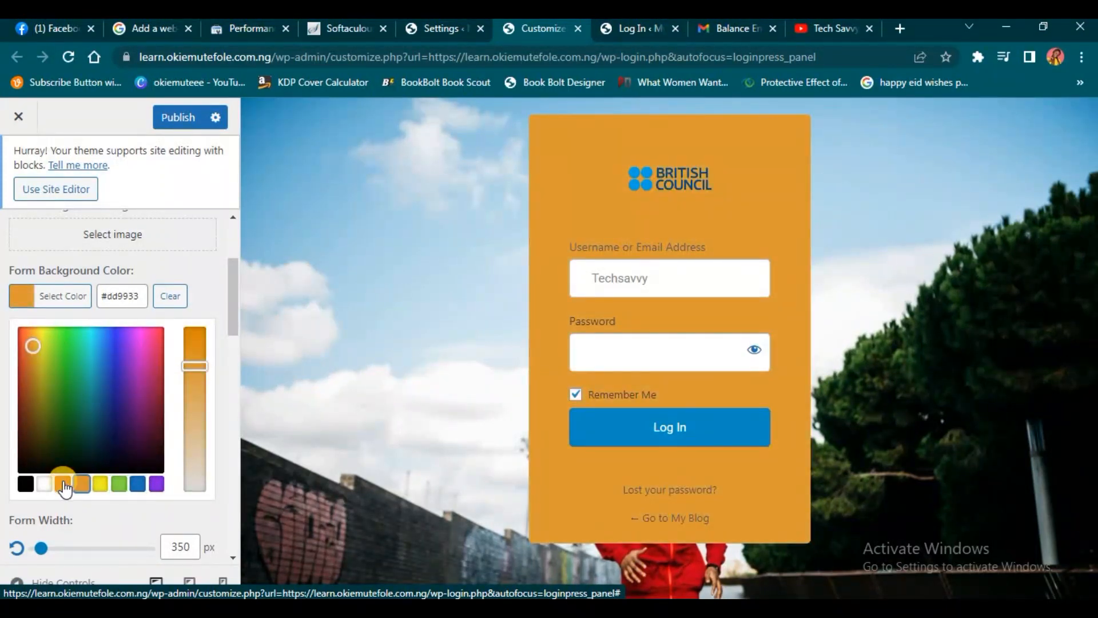
click(63, 484)
mouse_move(73, 434)
mouse_down()
mouse_move(141, 422)
mouse_move(135, 368)
mouse_move(123, 429)
mouse_move(126, 416)
mouse_up()
mouse_move(77, 365)
mouse_down()
mouse_move(20, 338)
mouse_move(46, 436)
mouse_up()
click(44, 483)
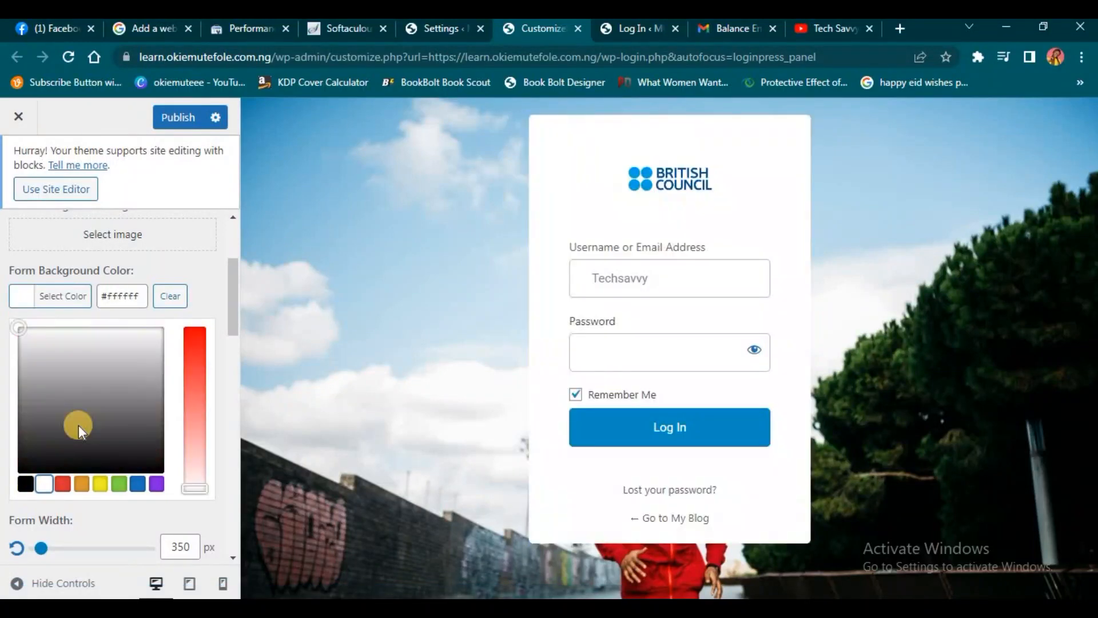
click(204, 282)
Try other shades as the Input Field Background Color, and return it to white.
scroll(147, 419, down, 10)
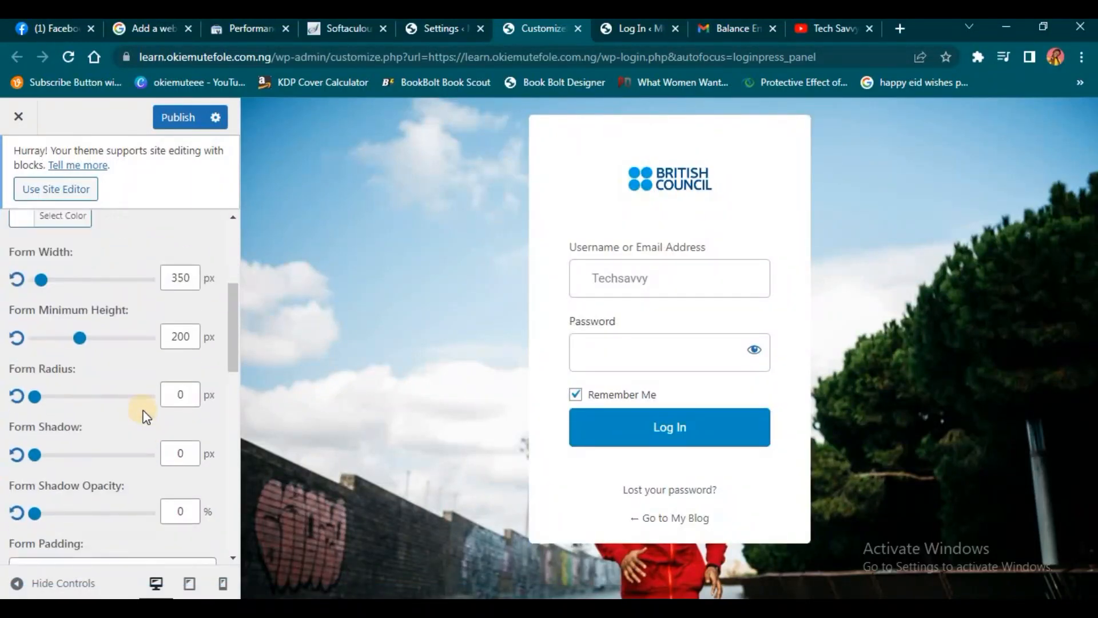
scroll(145, 418, up, 3)
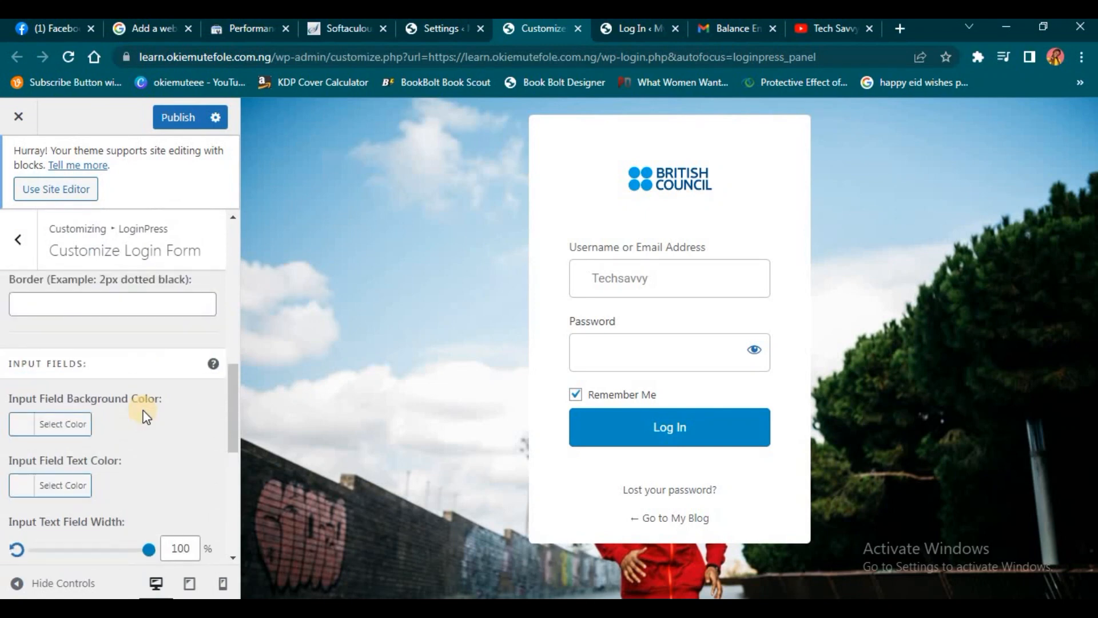
scroll(145, 403, down, 1)
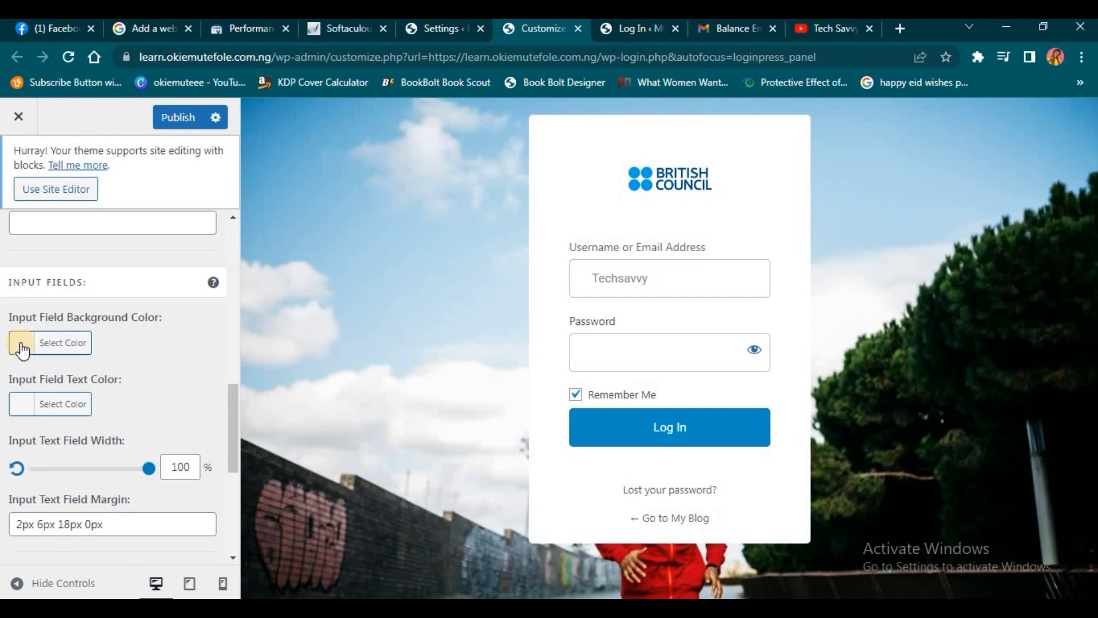
click(21, 344)
drag(53, 392, 136, 373)
drag(20, 367, 7, 367)
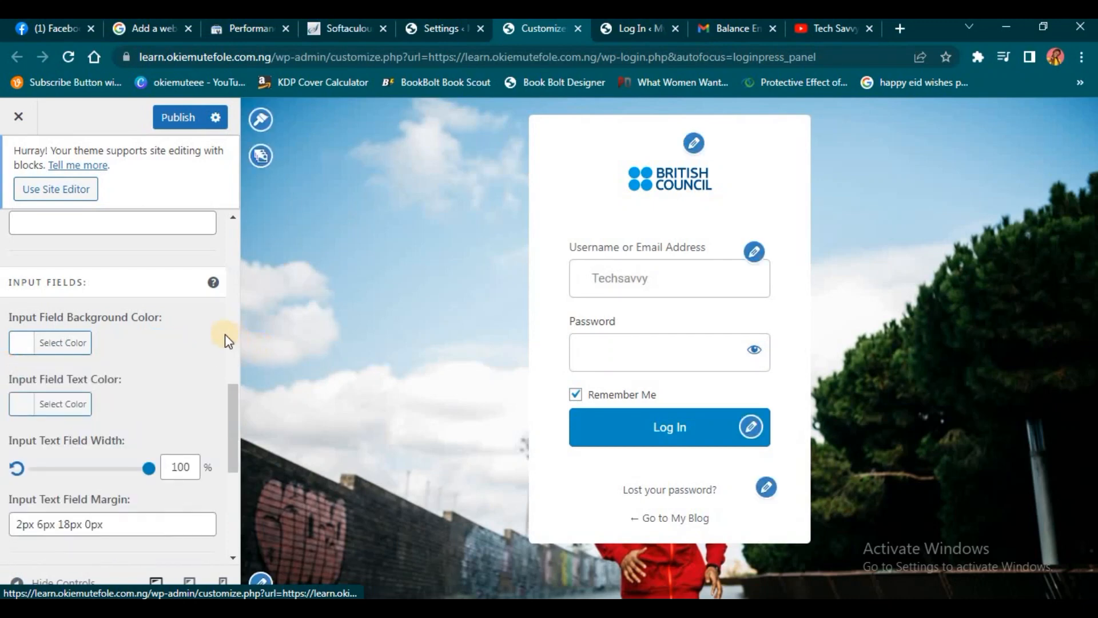
Look over the input field label settings, and enable form transparency and disable it again.
scroll(156, 355, down, 4)
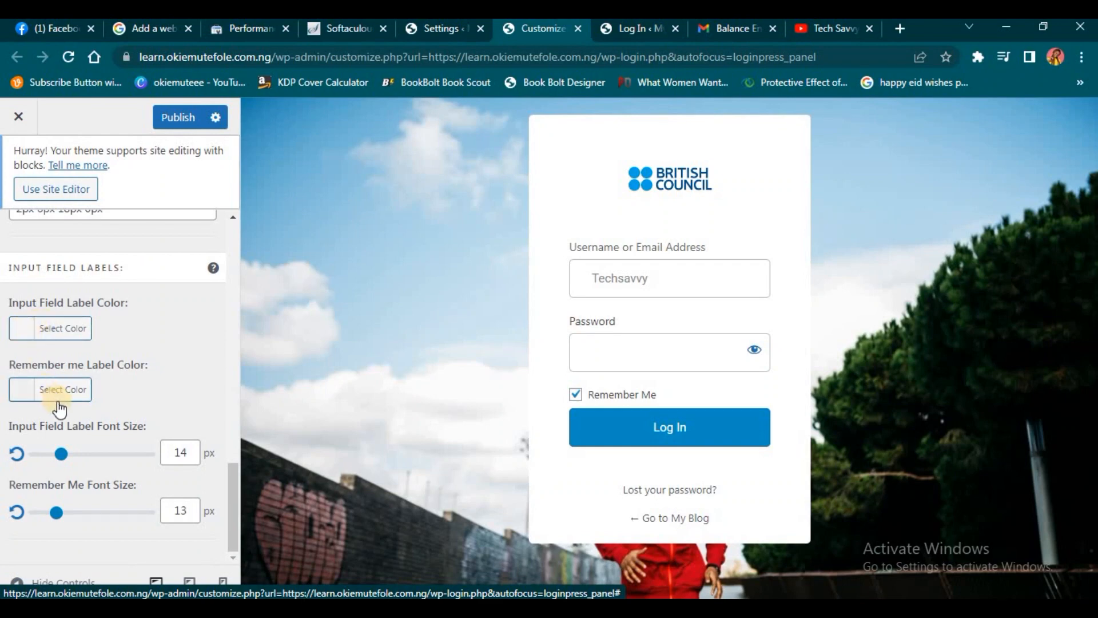
scroll(64, 458, up, 10)
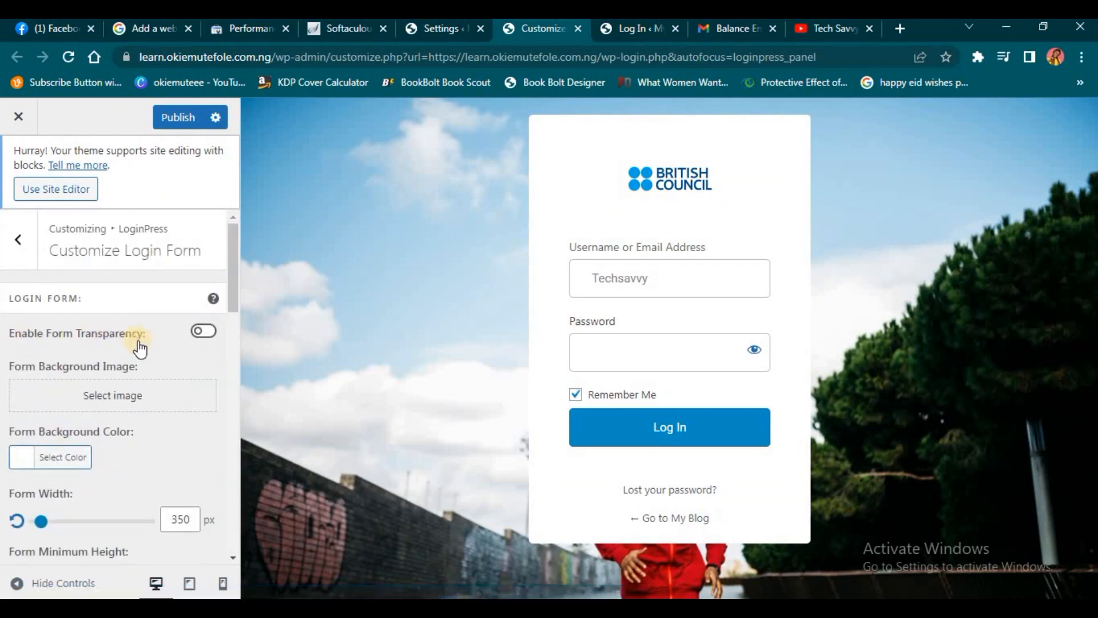
click(210, 334)
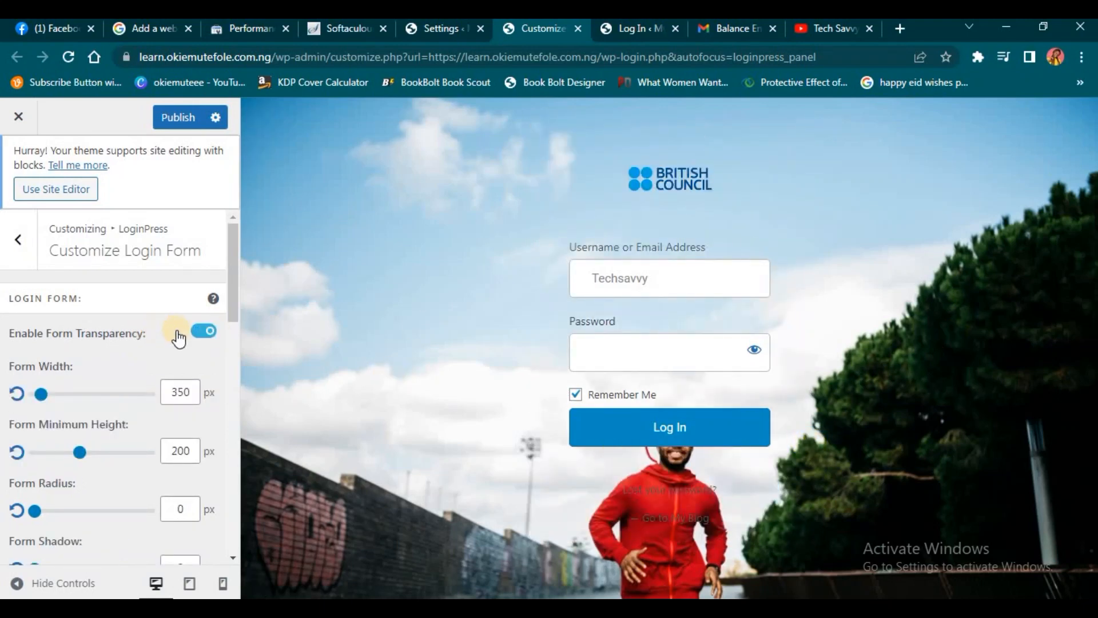
click(203, 331)
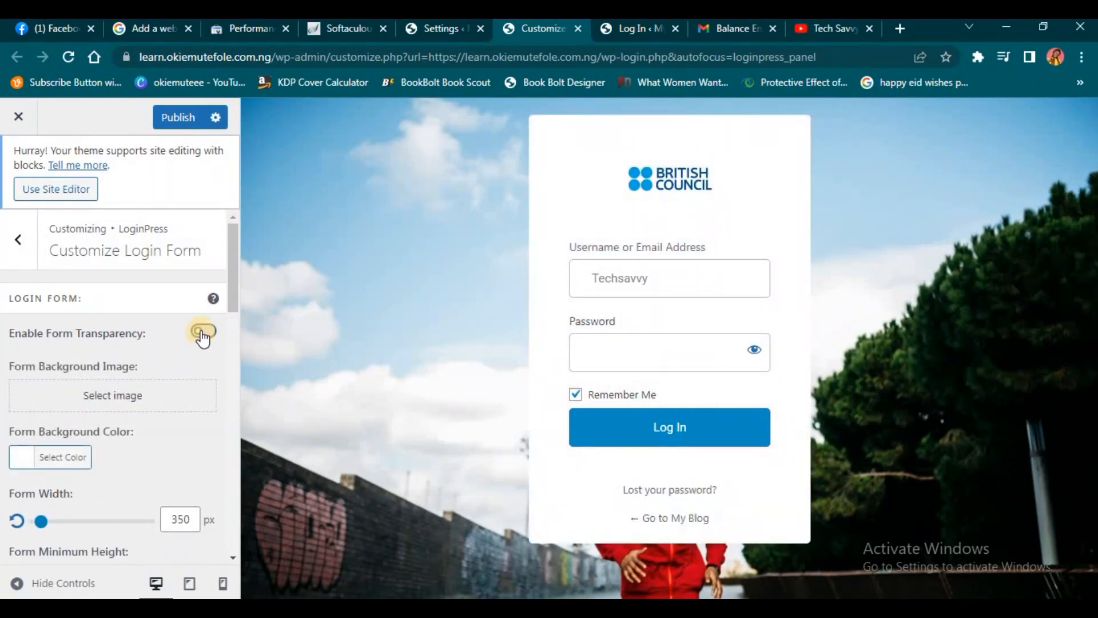
Choose MANG8995-min-scaled.jpg from the Media Library as the form background image.
click(129, 399)
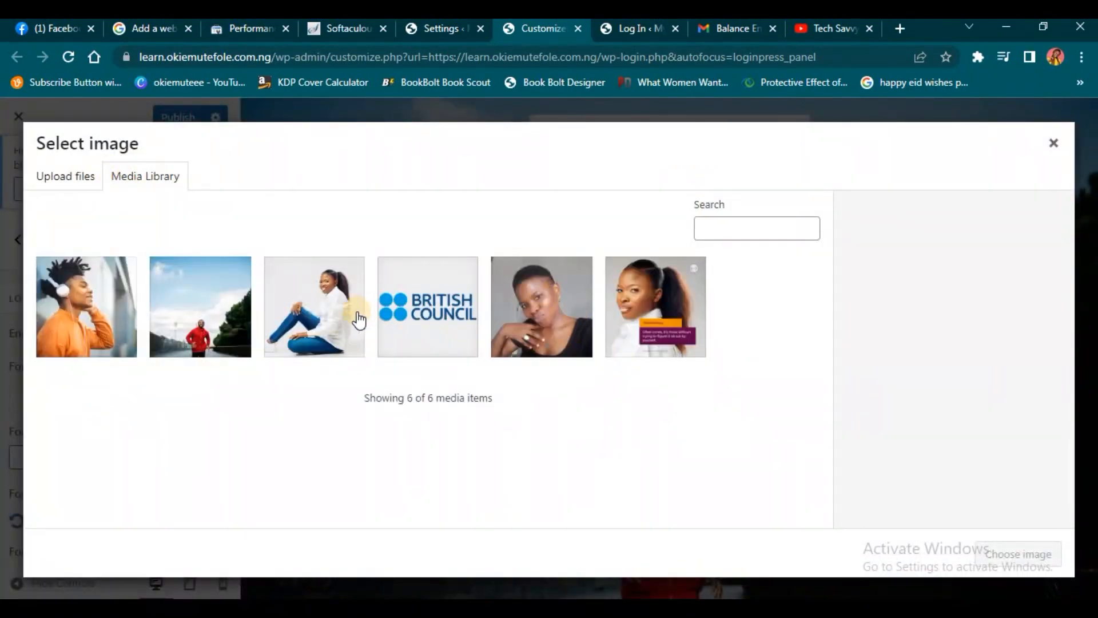
click(300, 324)
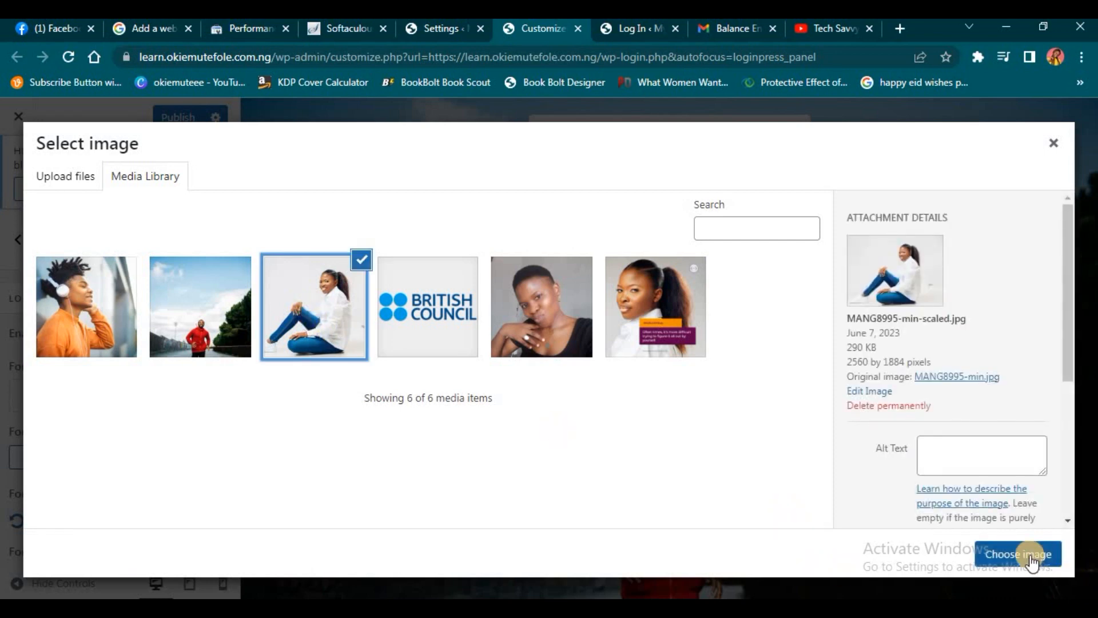
click(1014, 555)
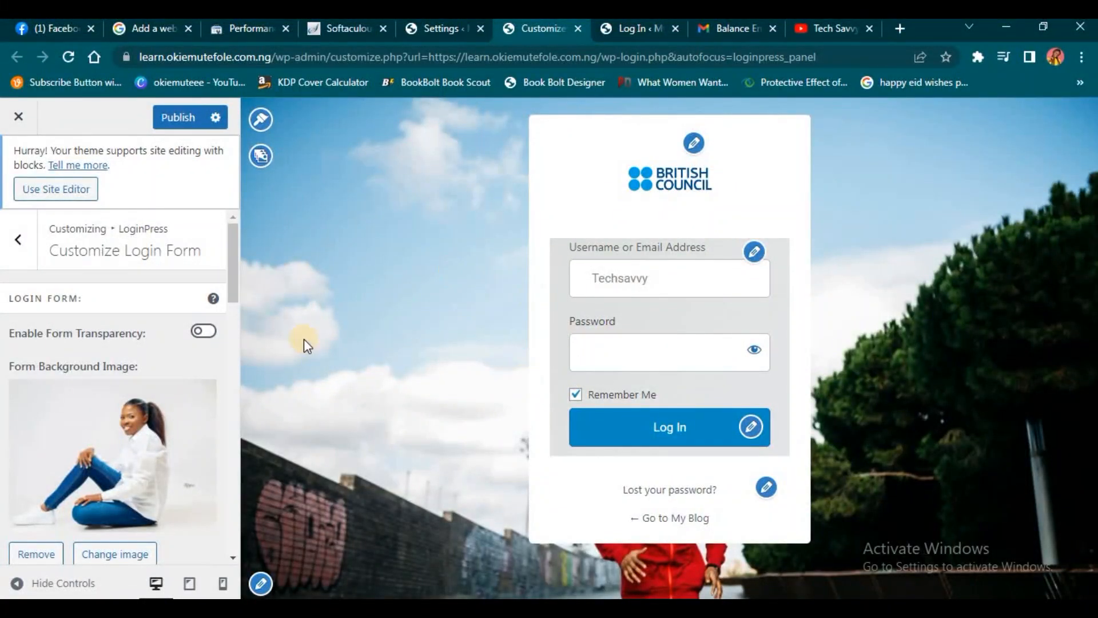
scroll(138, 475, down, 3)
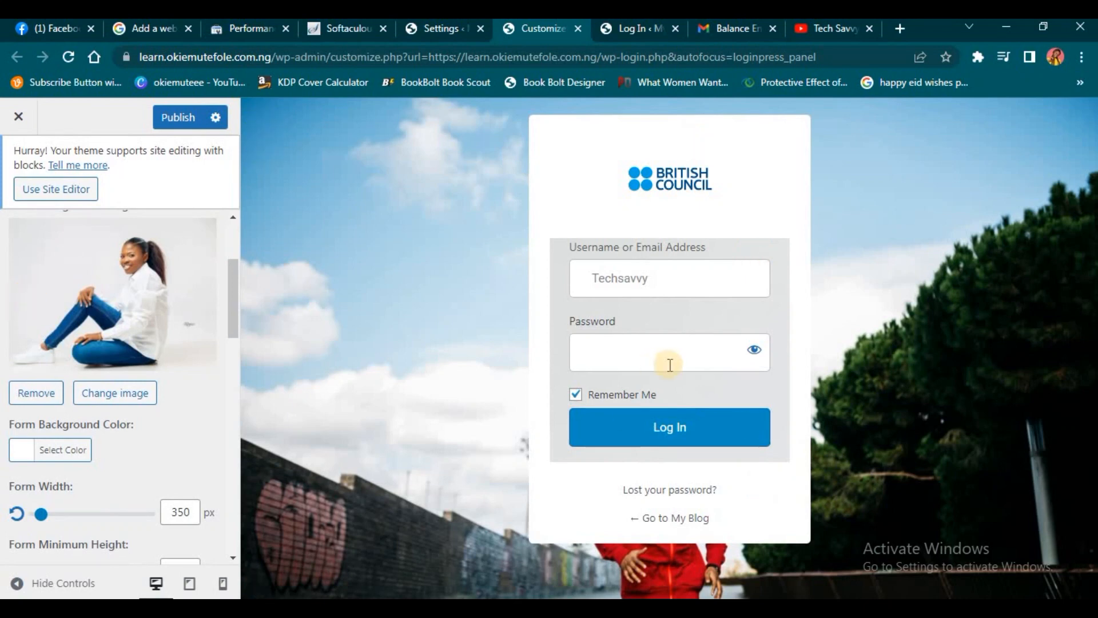
scroll(54, 433, down, 2)
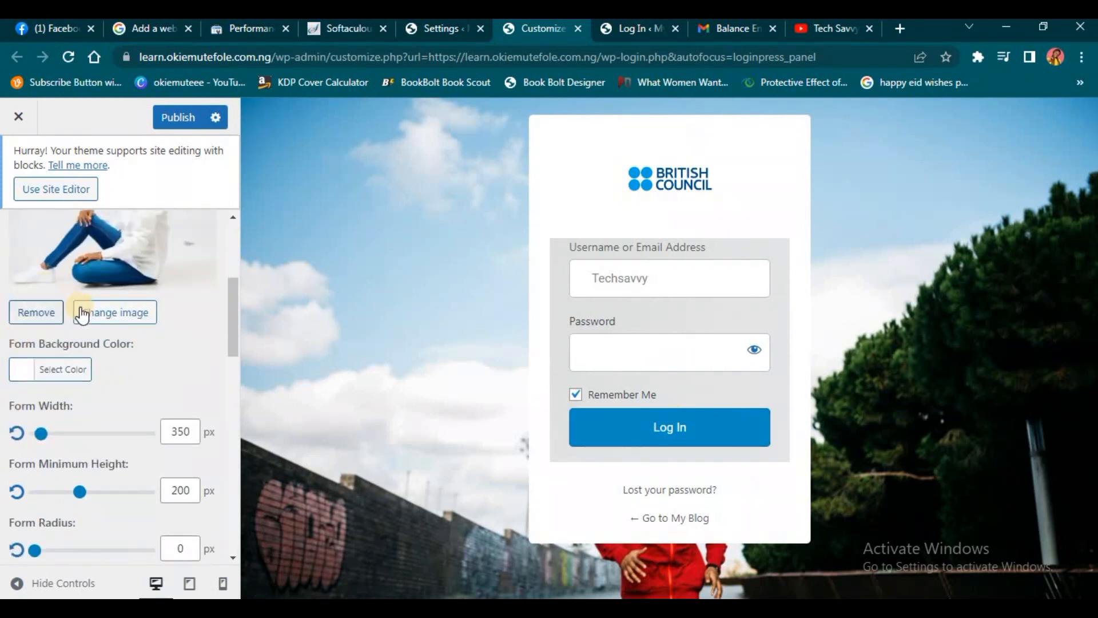
scroll(108, 387, up, 5)
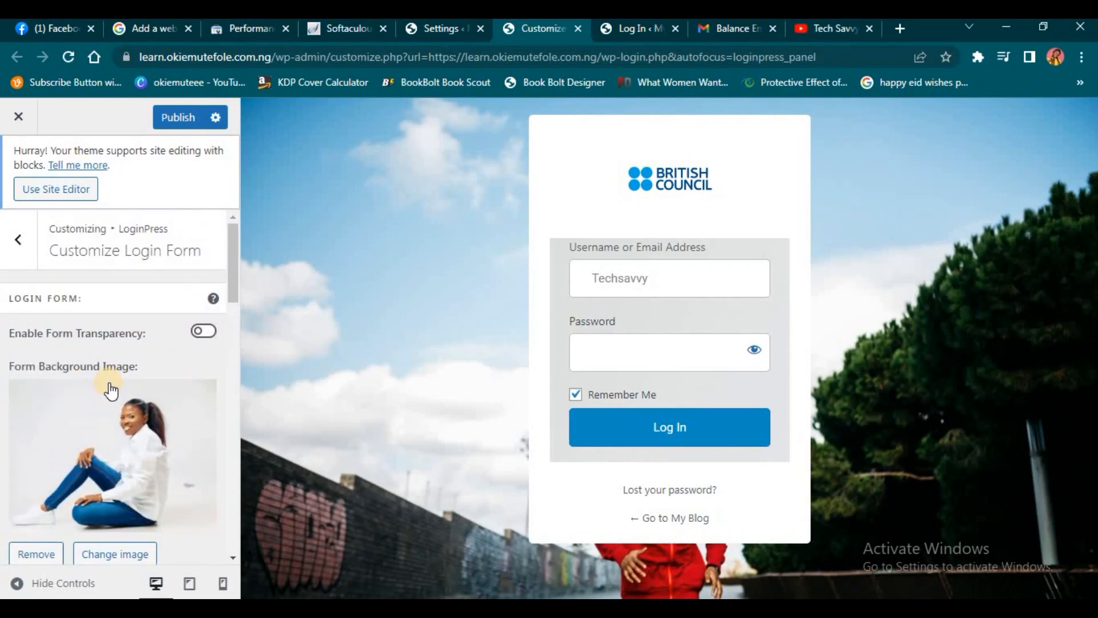
Change the form background image to Instagram-post-7-scaled.jpg from the Media Library.
scroll(111, 389, down, 3)
scroll(110, 387, up, 2)
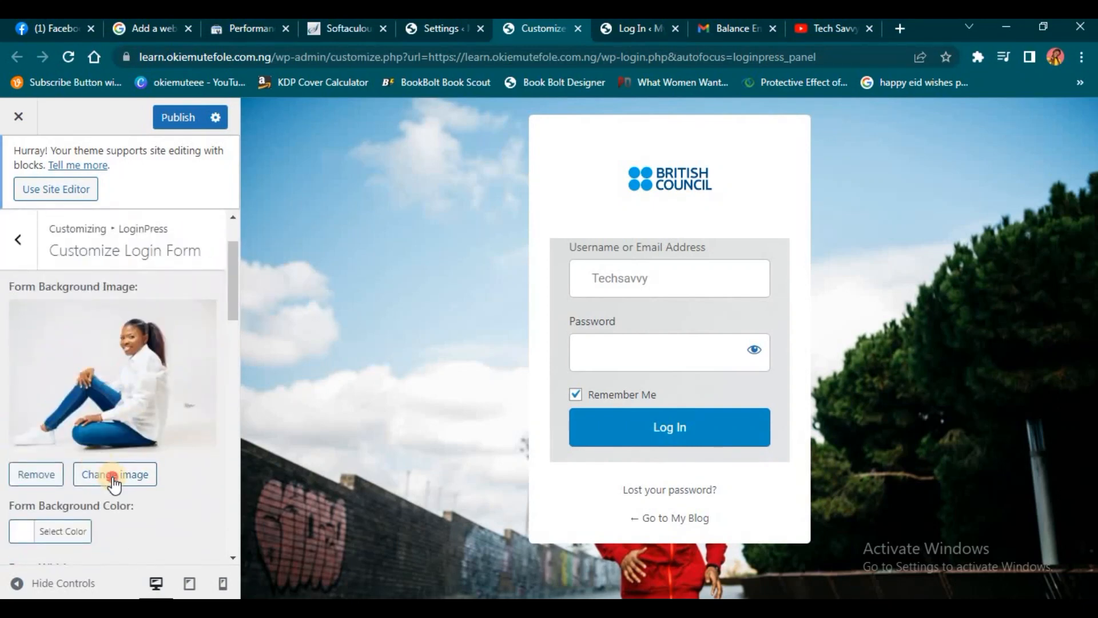
click(114, 479)
click(645, 299)
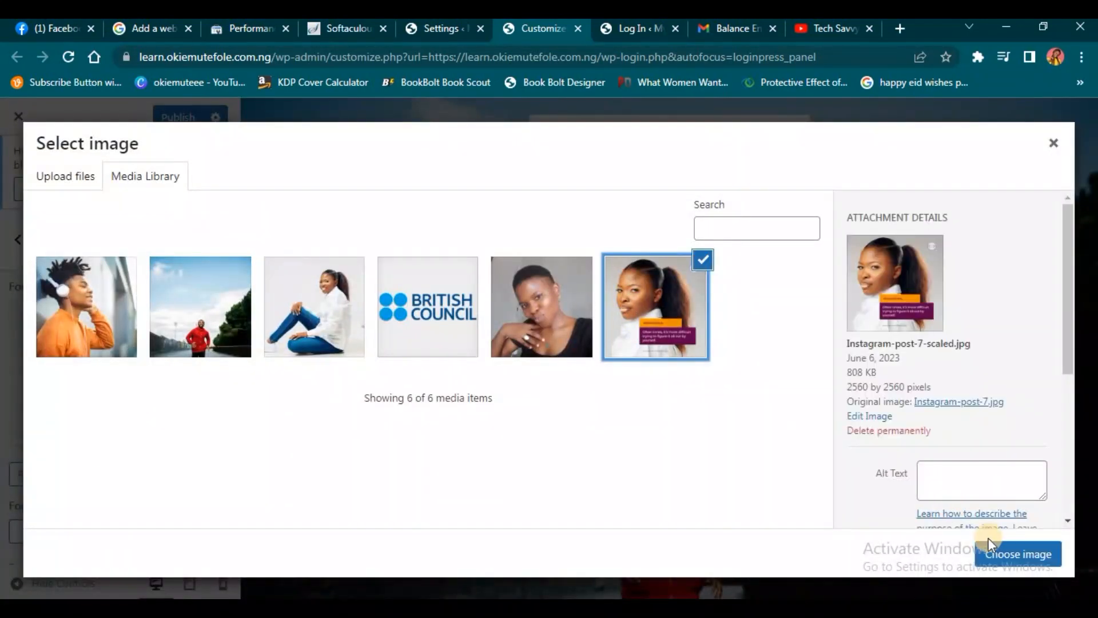
click(1002, 556)
scroll(152, 349, up, 4)
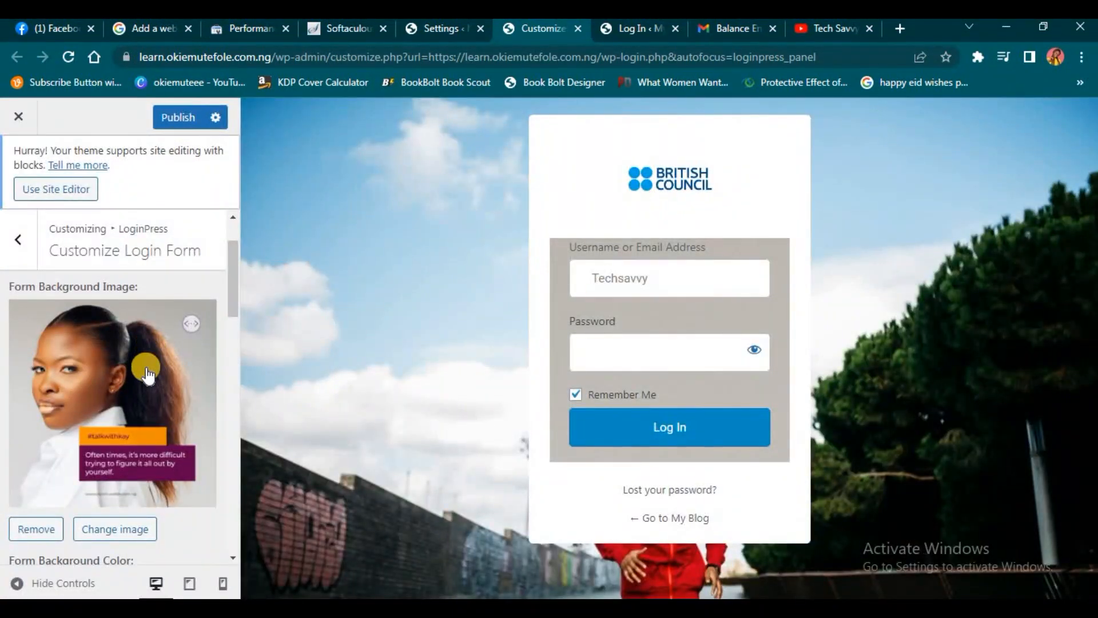
Remove the form background image, and look over the form's width, height, shadow and padding settings.
scroll(149, 360, up, 2)
scroll(154, 407, down, 5)
scroll(152, 407, up, 5)
scroll(86, 400, down, 5)
click(51, 369)
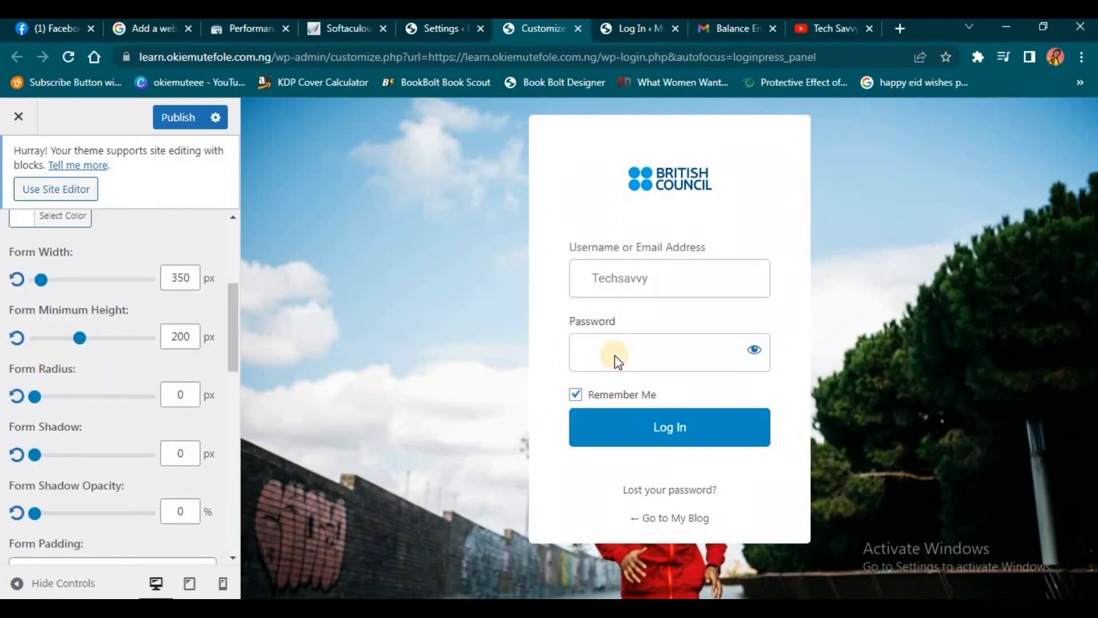
scroll(63, 407, down, 3)
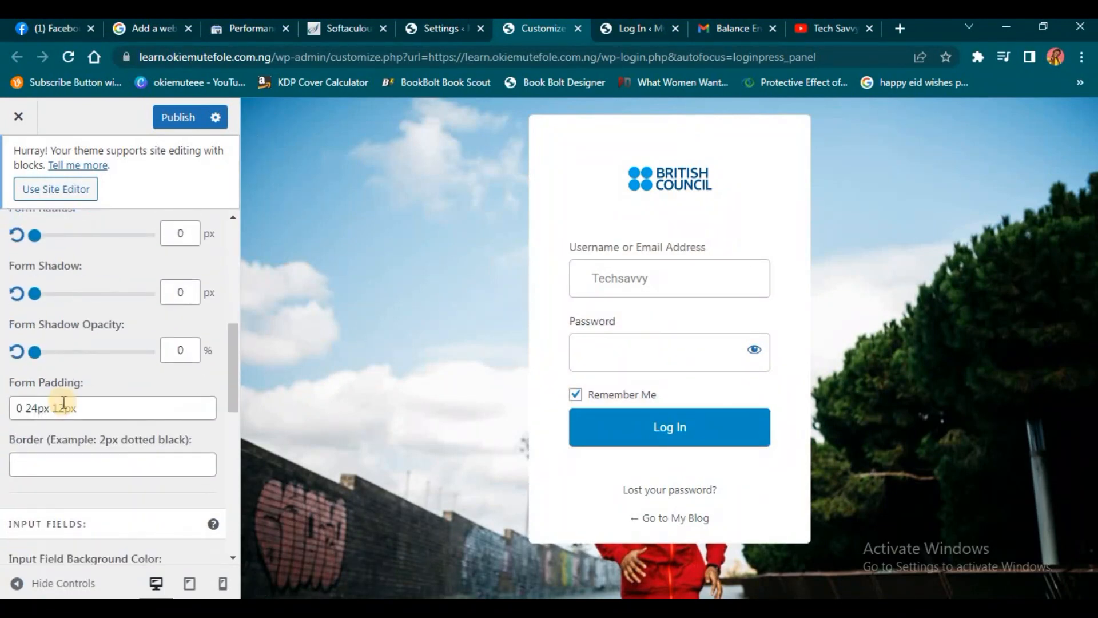
Look over the remaining login form, input field and label settings, and publish the login form changes.
scroll(91, 447, up, 4)
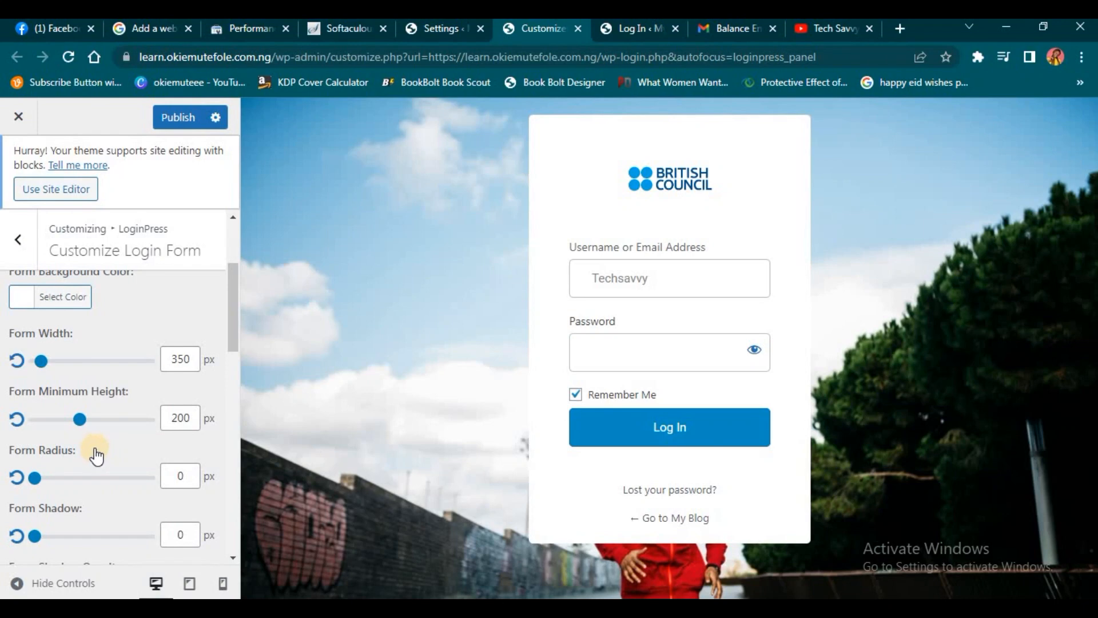
scroll(96, 455, down, 3)
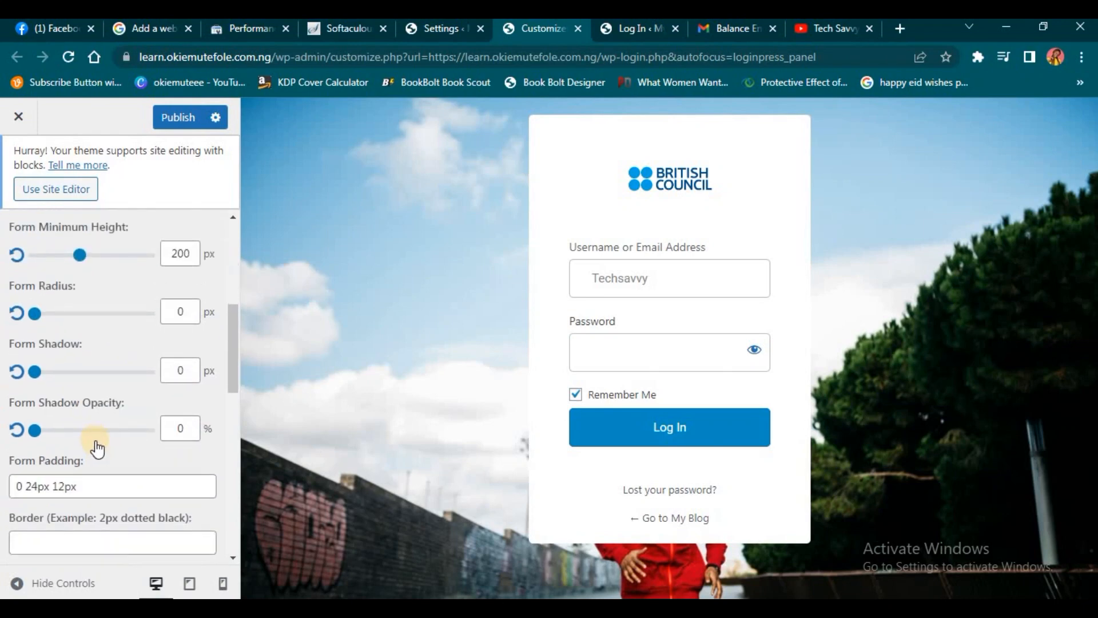
scroll(97, 449, down, 5)
scroll(95, 442, down, 5)
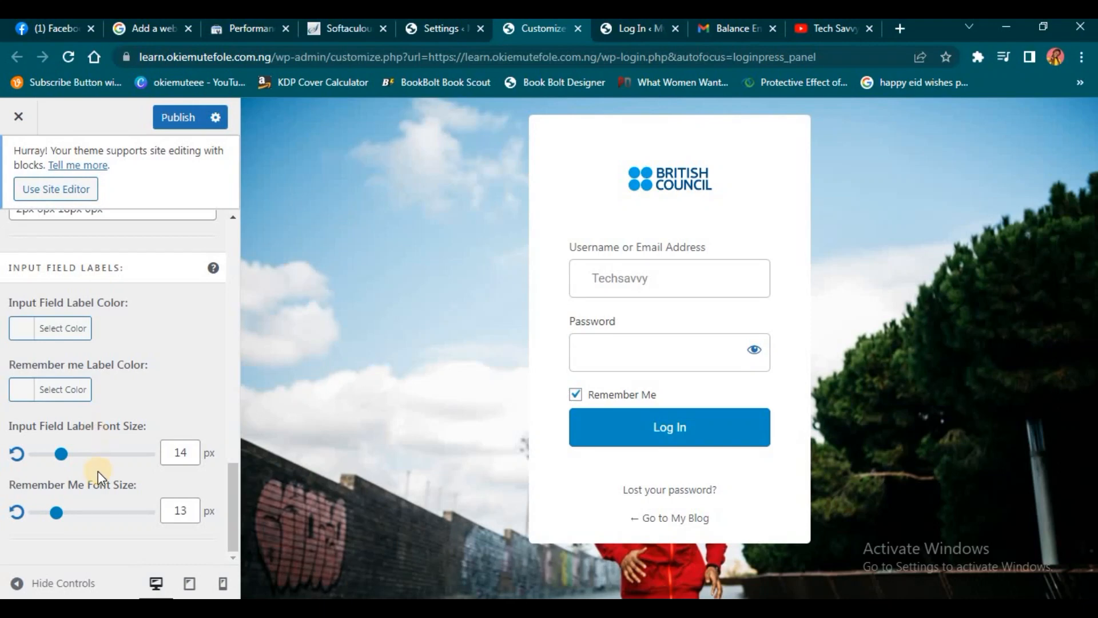
scroll(94, 467, up, 13)
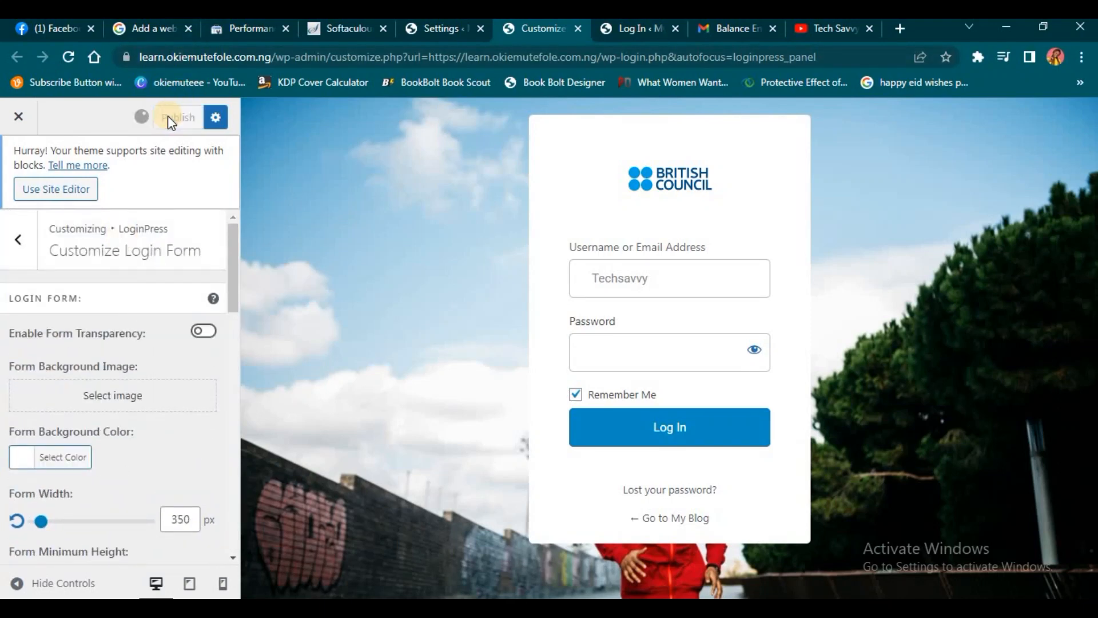
Recheck the login form settings, and look over the forget form's background image and colour options.
scroll(71, 435, down, 5)
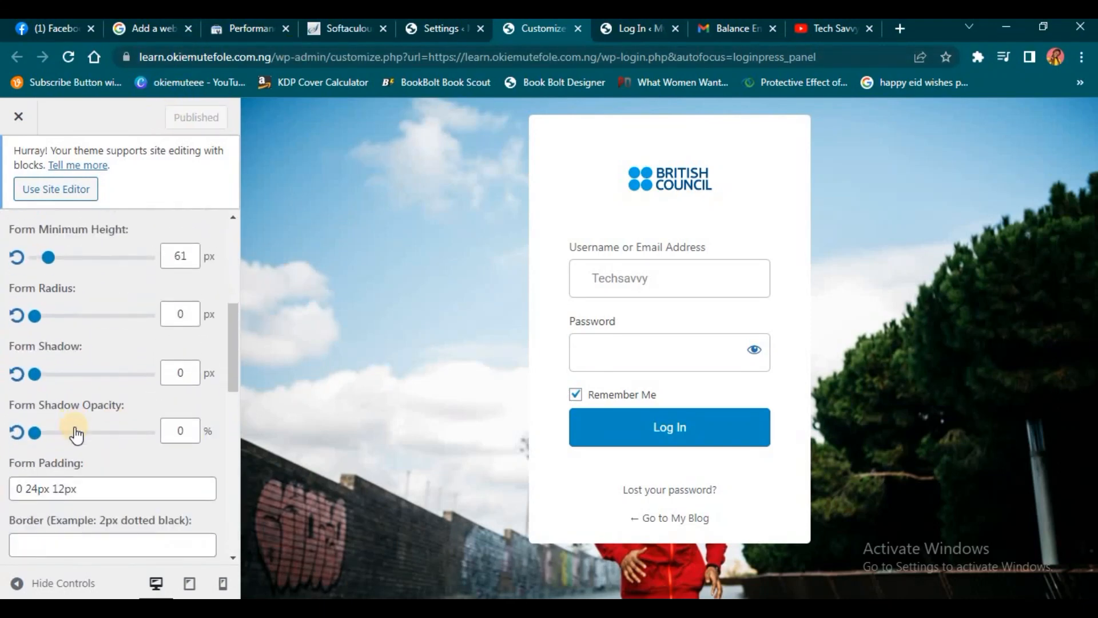
scroll(76, 434, up, 5)
click(30, 235)
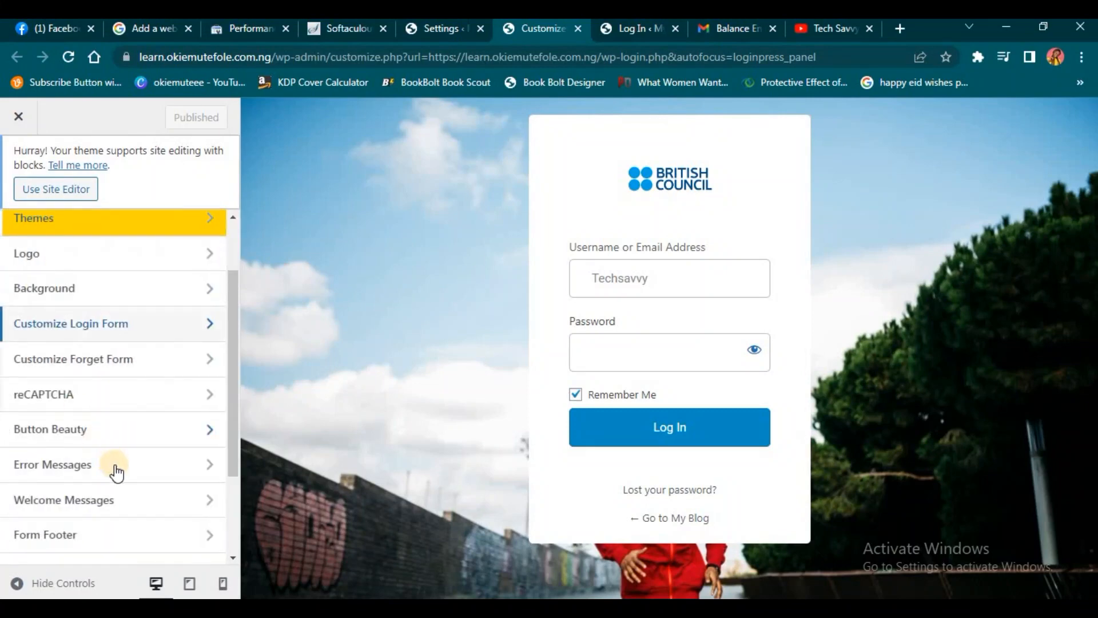
click(138, 363)
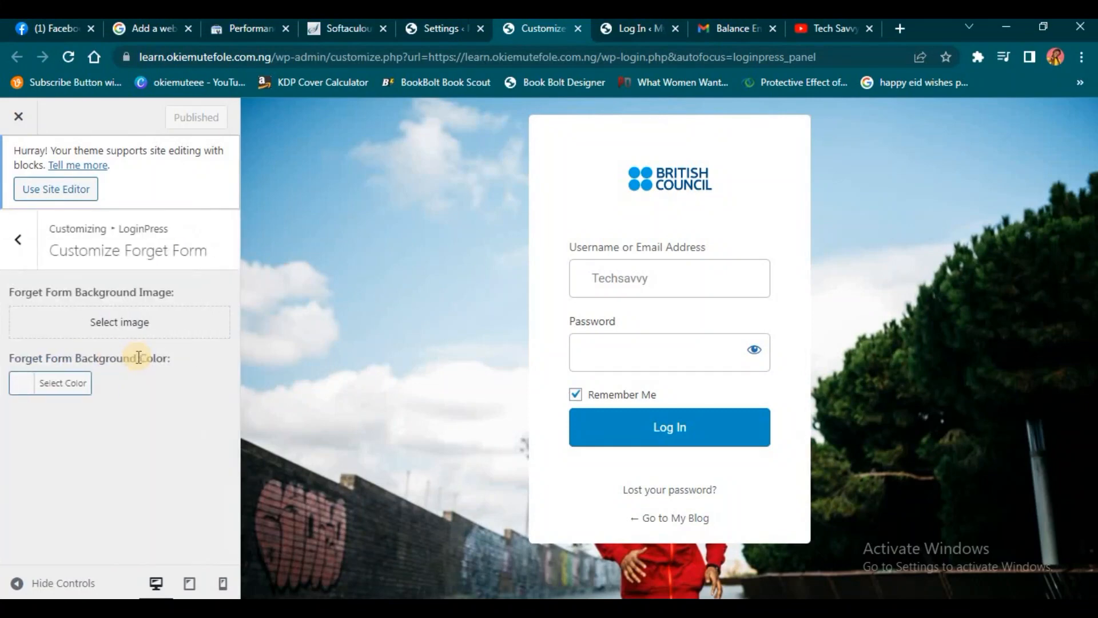
click(13, 239)
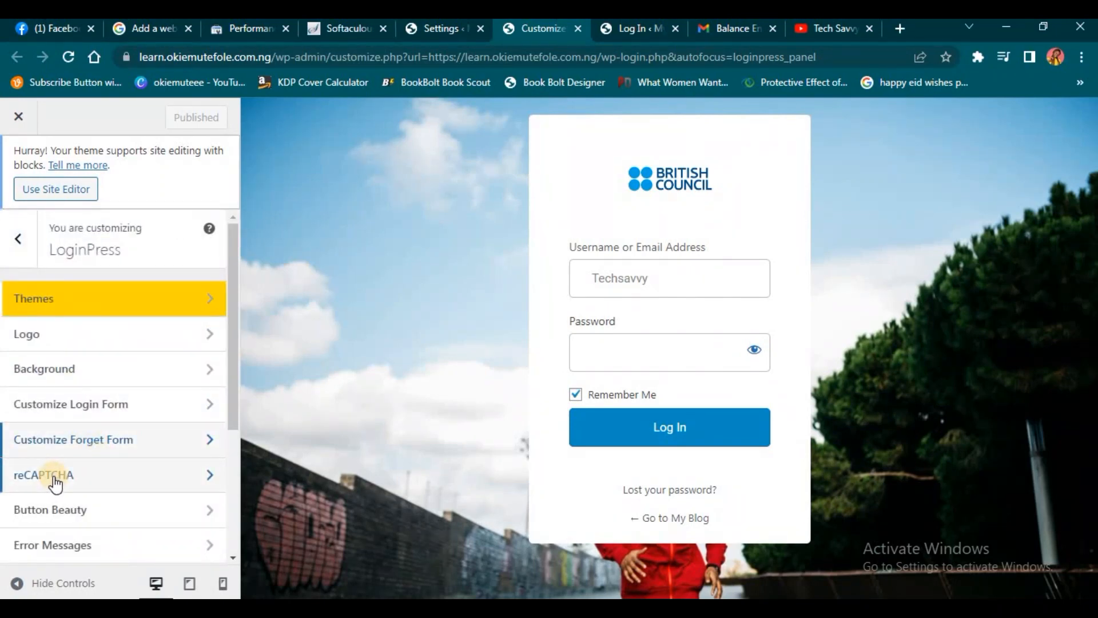
View the Button Beauty colour options and return to the list of LoginPress sections.
scroll(54, 481, down, 3)
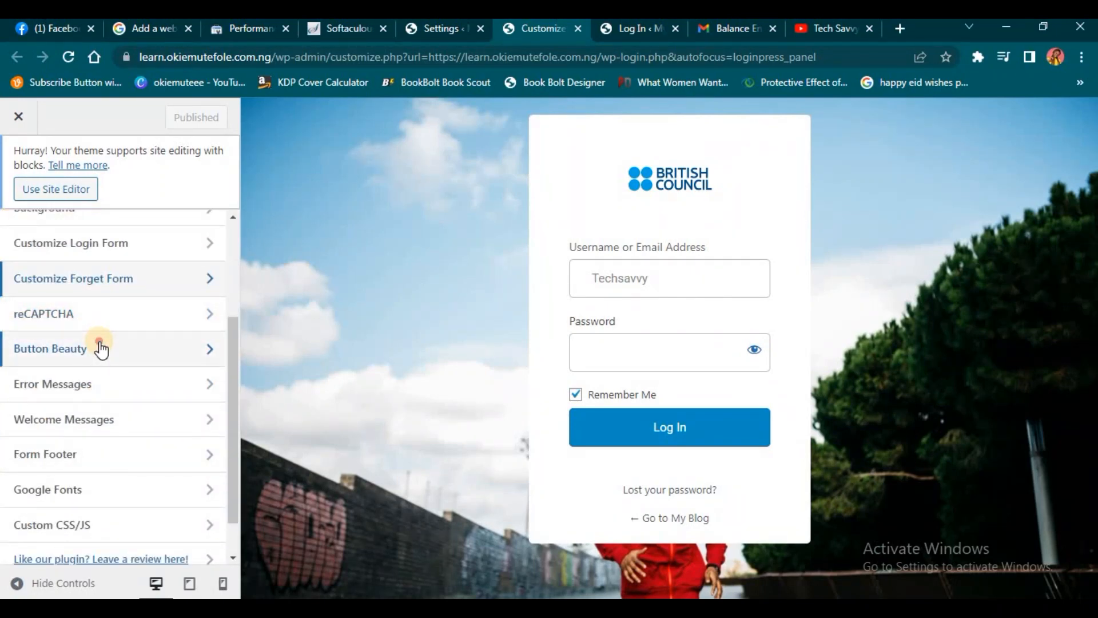
click(101, 349)
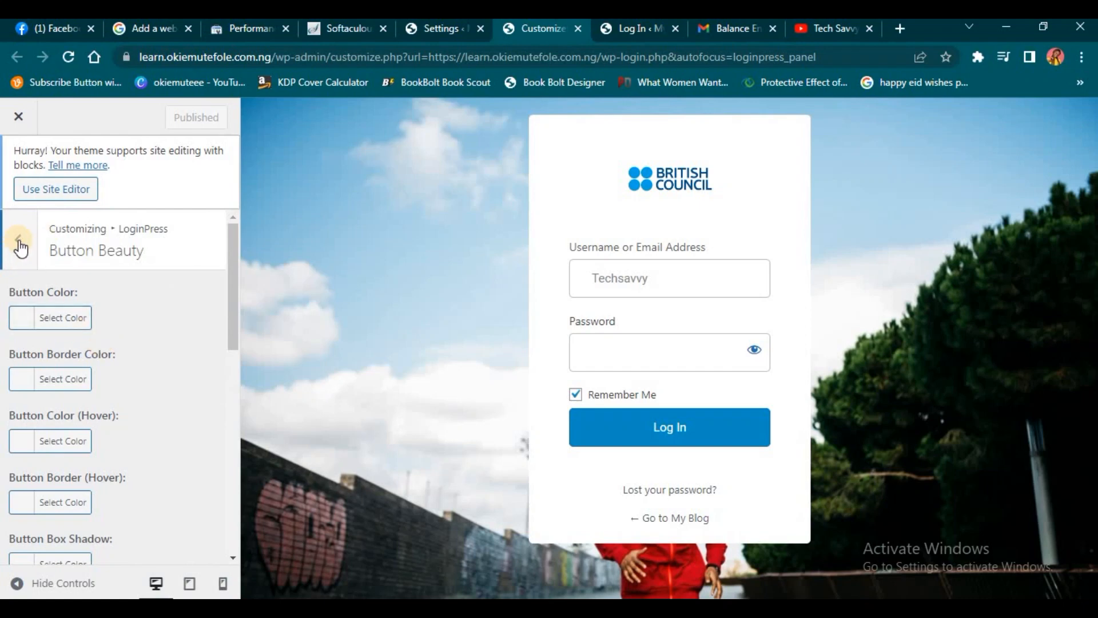
click(19, 243)
scroll(98, 471, down, 1)
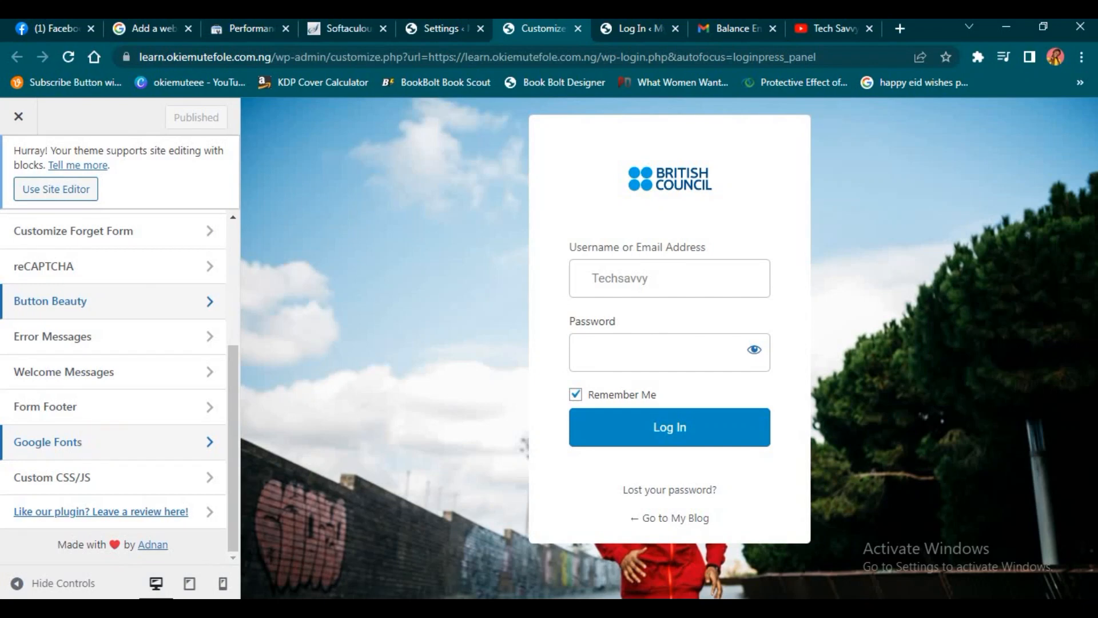
View the live login page and the Tech Savvy YouTube channel, and return to the login page customizer.
click(638, 27)
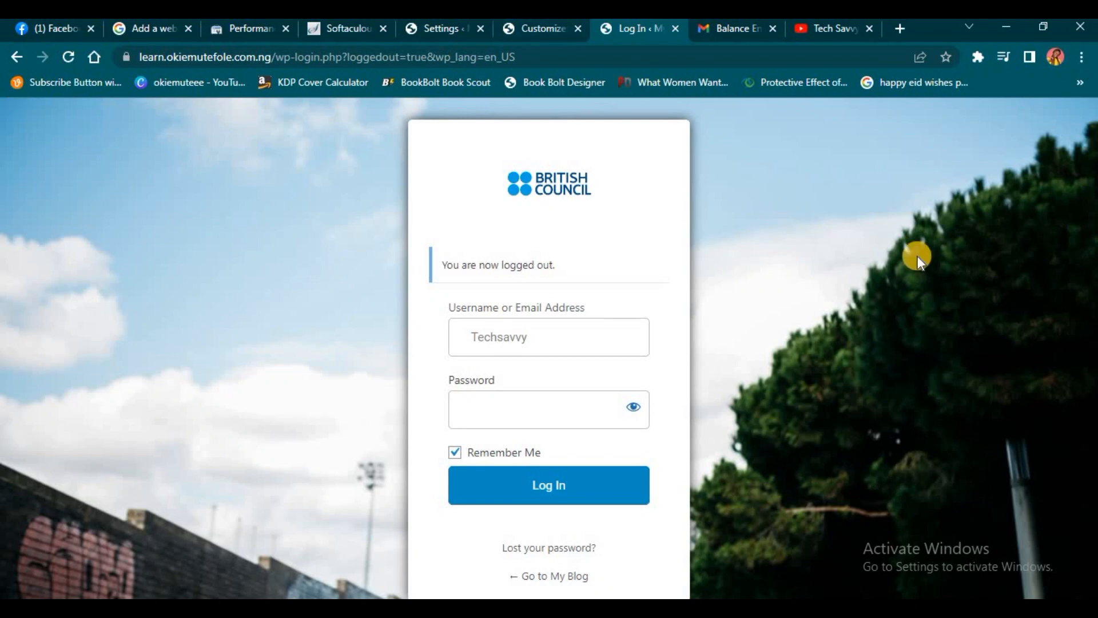
click(517, 26)
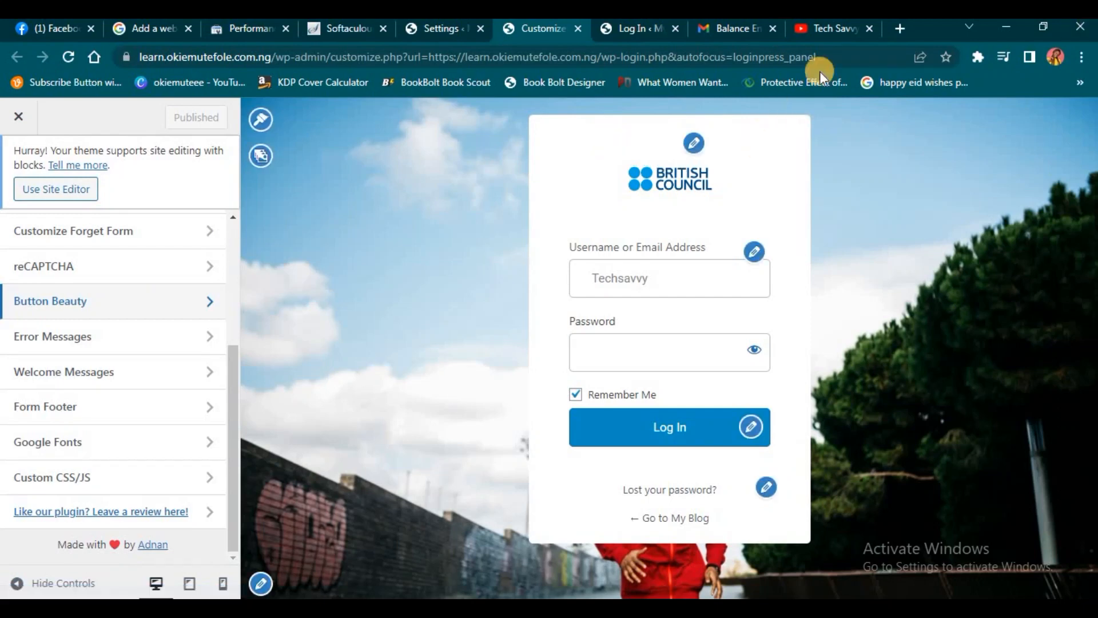
click(849, 33)
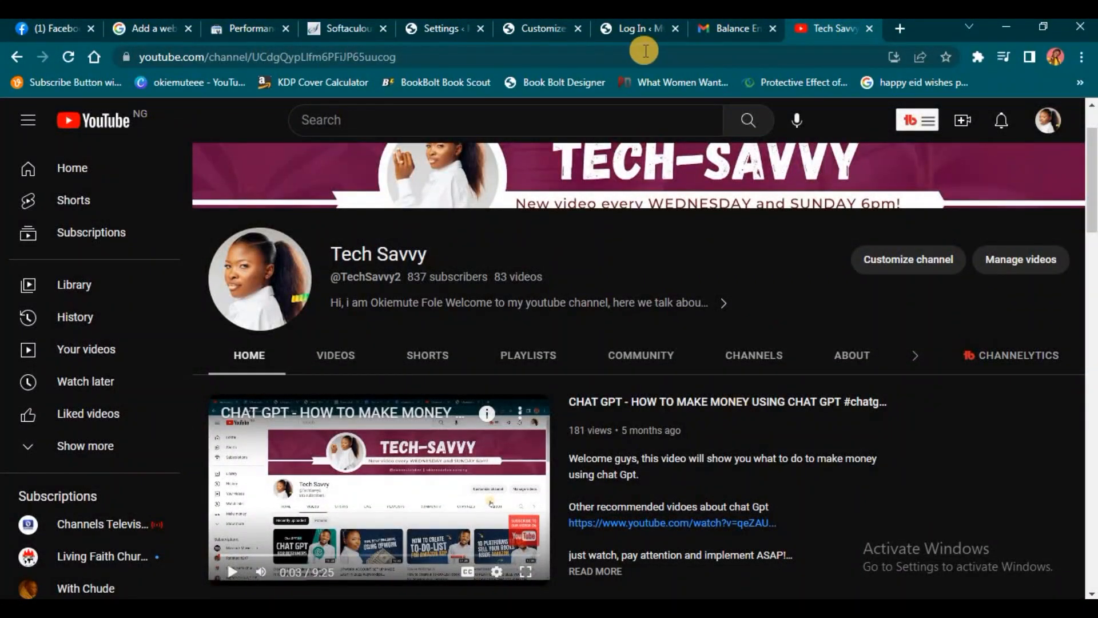
click(623, 33)
click(550, 33)
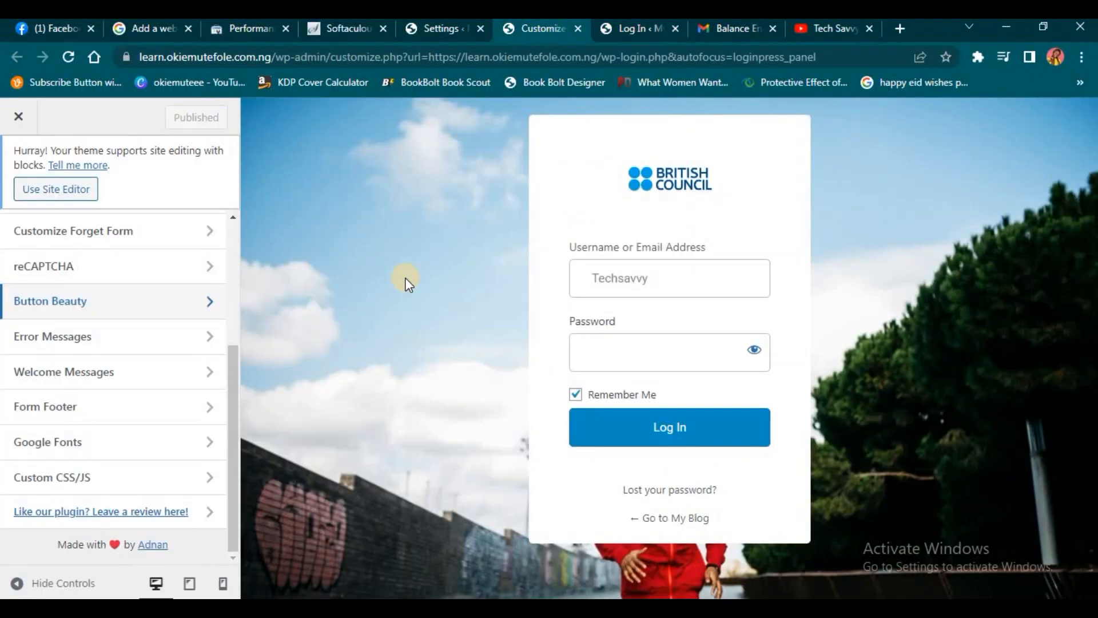
Look over the login button's colour, size, padding, radius, shadow and text size settings.
click(60, 300)
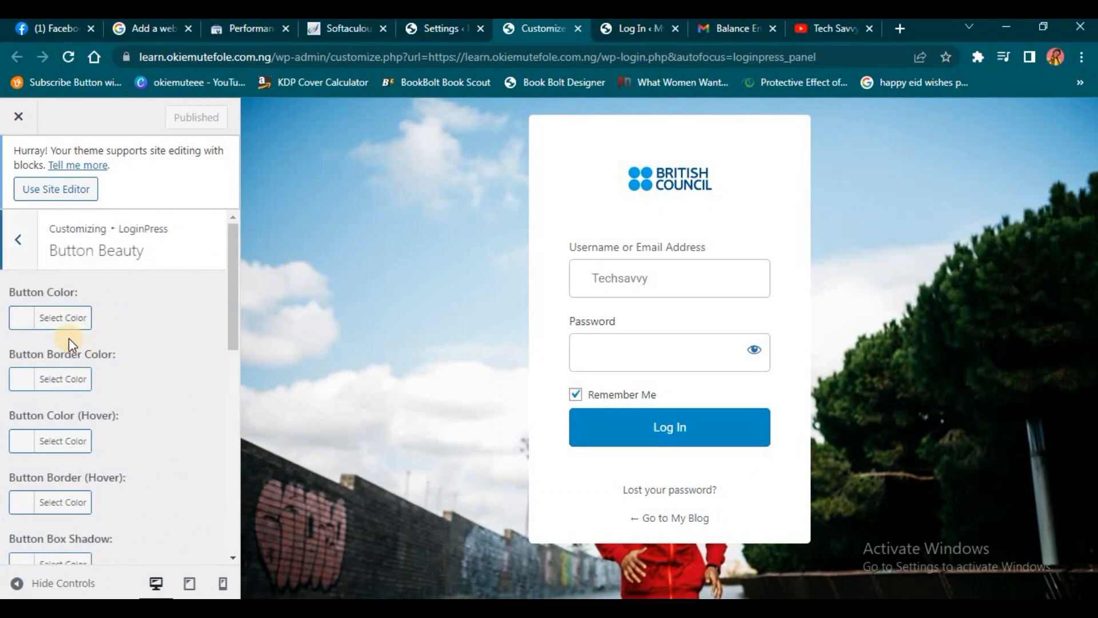
scroll(72, 342, down, 10)
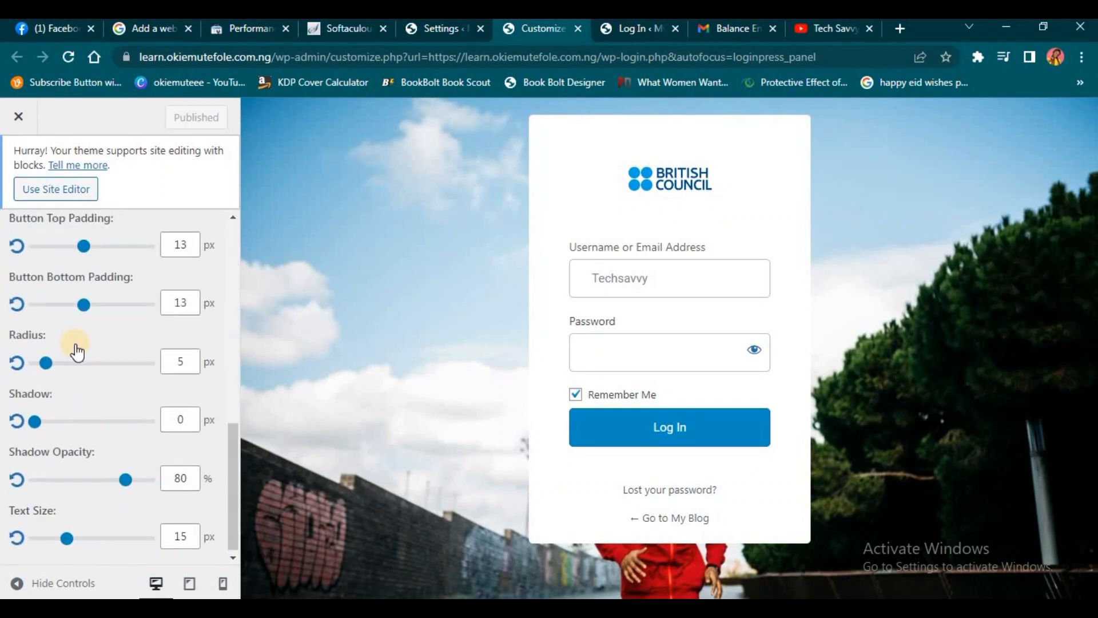
scroll(73, 351, up, 10)
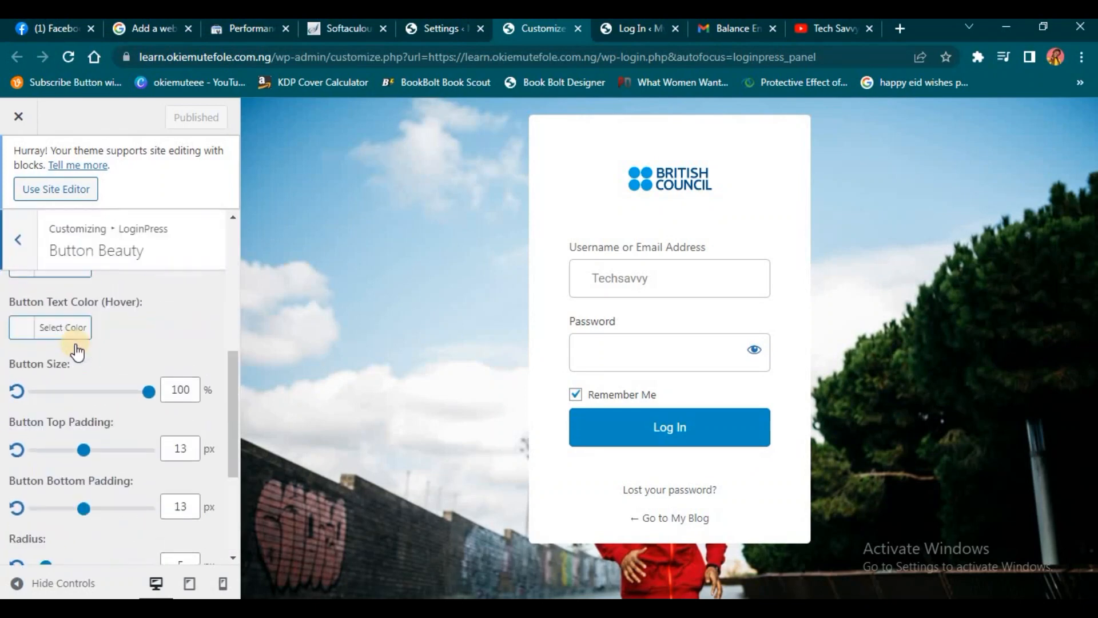
click(27, 242)
Look over the customizable login error messages and return to the LoginPress sections.
click(106, 338)
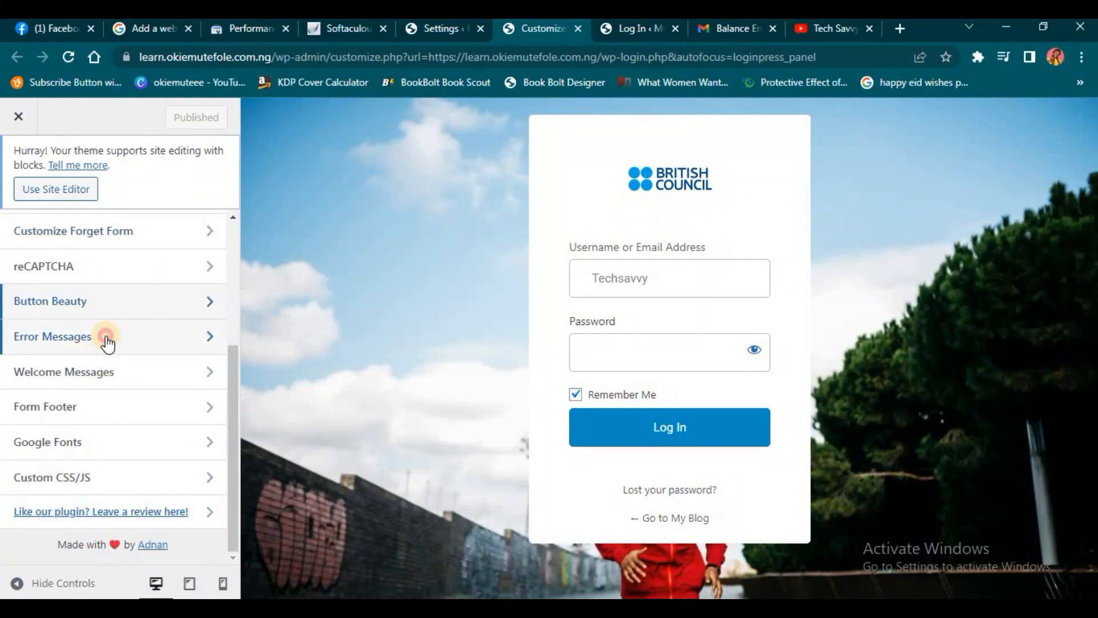
scroll(114, 349, down, 3)
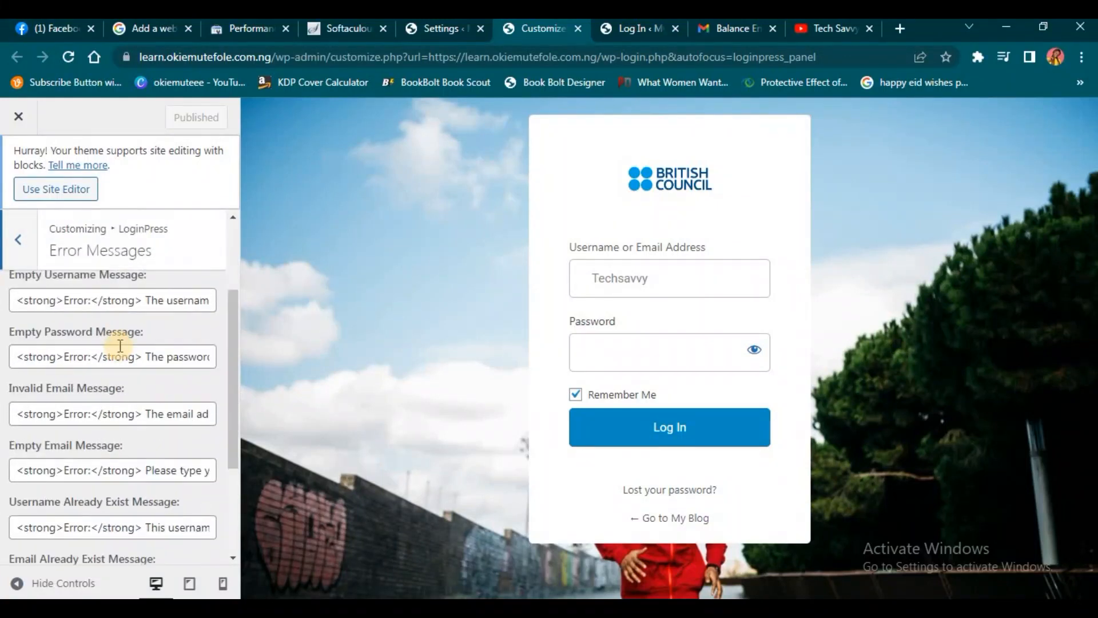
scroll(113, 349, up, 3)
click(24, 236)
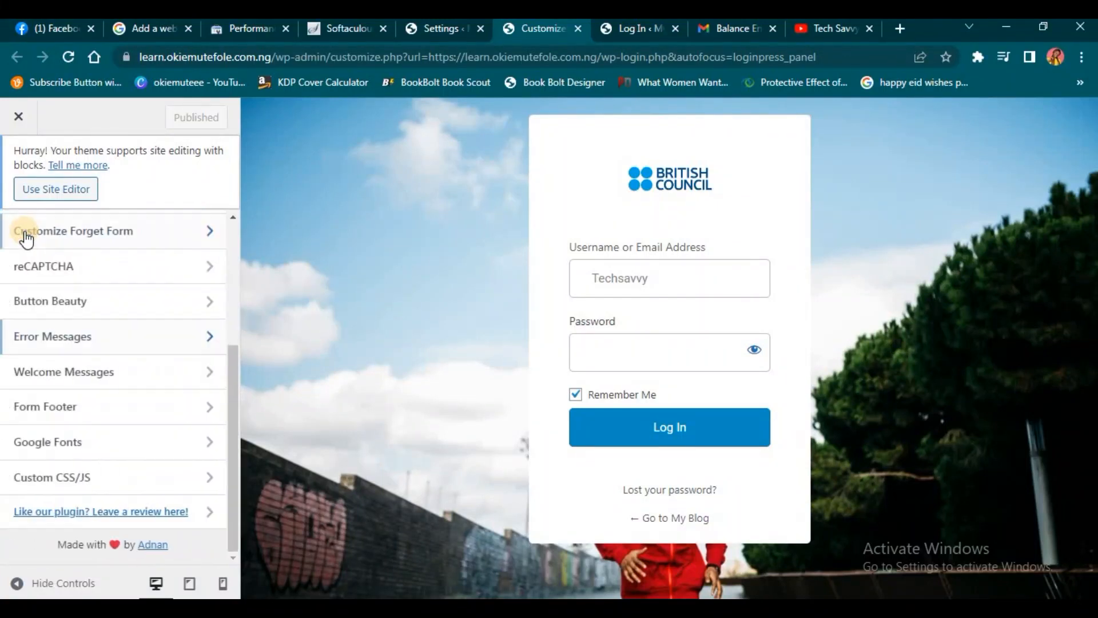
Look over the welcome and logout message texts and the message field's border and background colour settings.
click(54, 369)
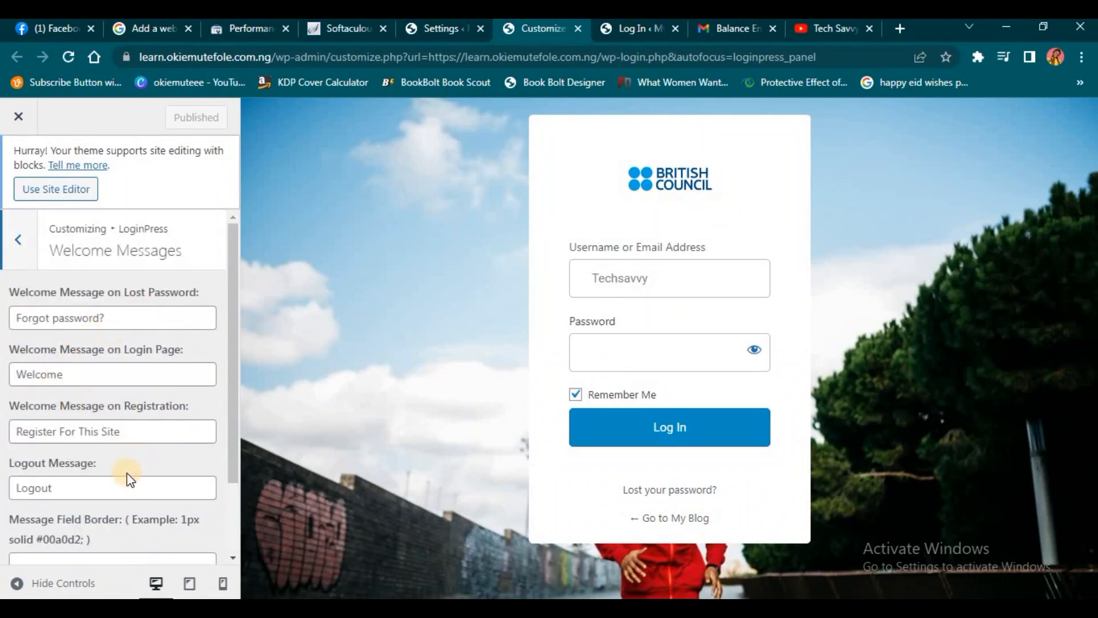
scroll(126, 446, down, 2)
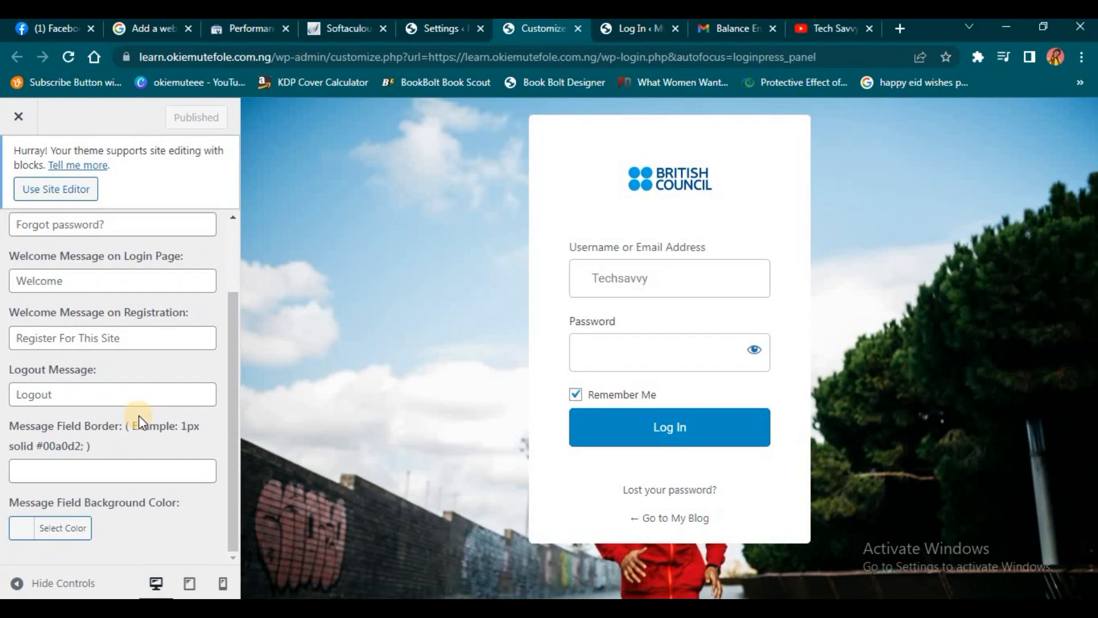
scroll(91, 372, up, 3)
click(19, 233)
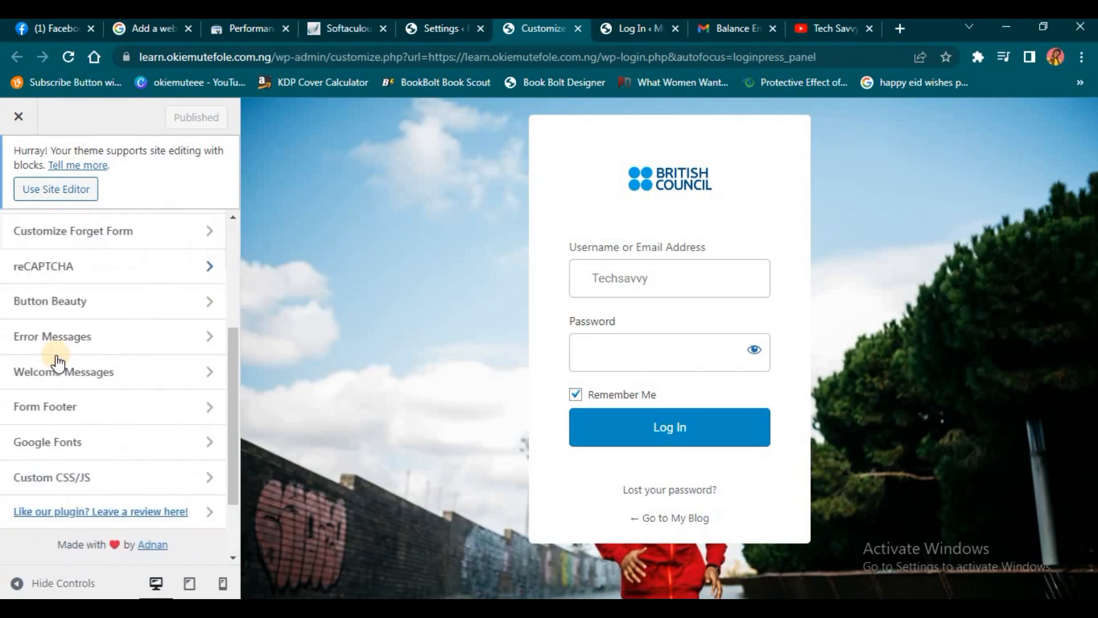
Disable the form footer's lost password text, the "Back to" text and the small LoginPress plugin link.
click(115, 403)
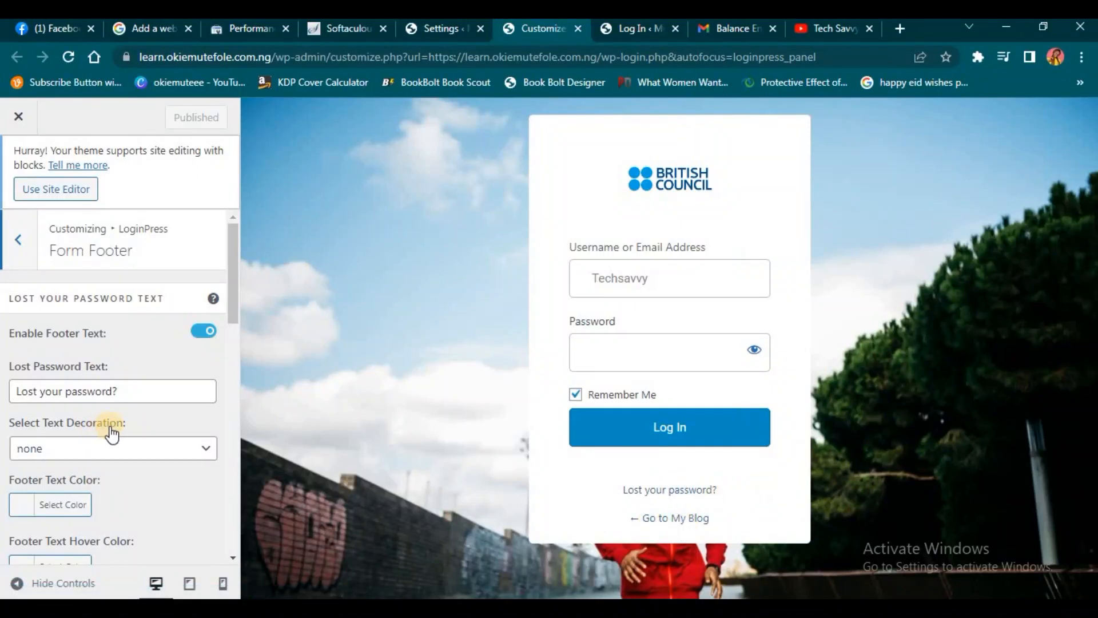
click(209, 335)
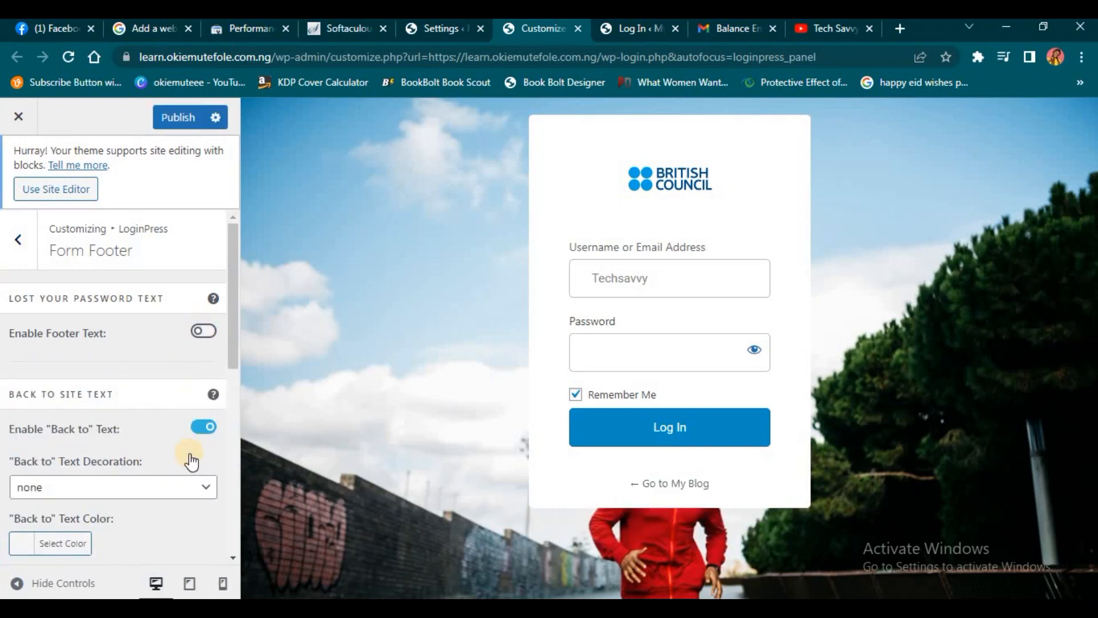
click(208, 431)
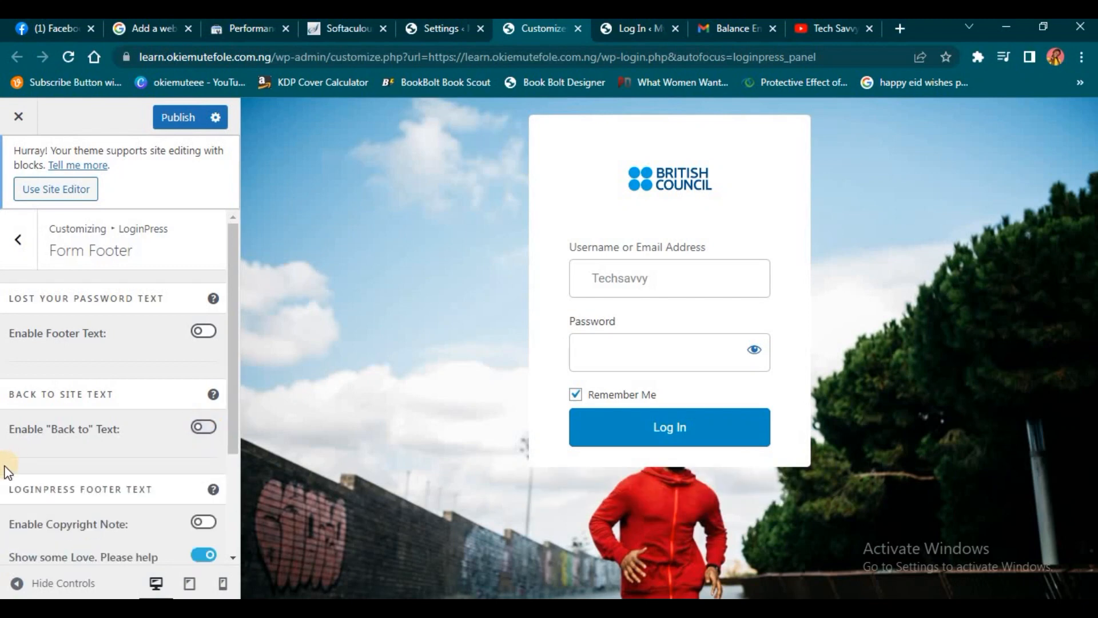
scroll(7, 472, down, 3)
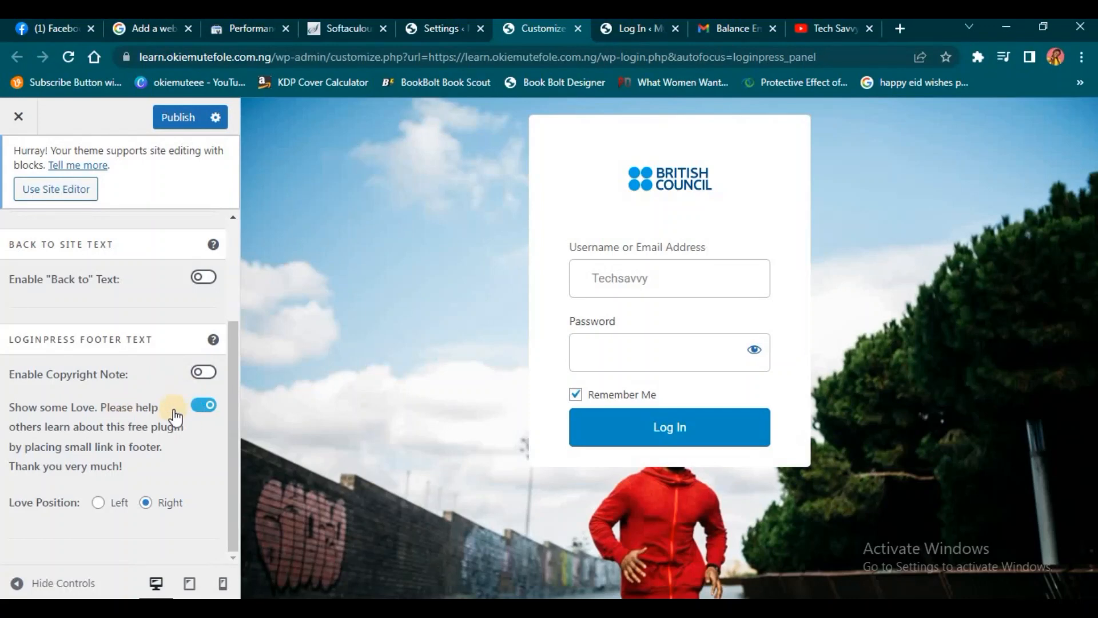
click(211, 406)
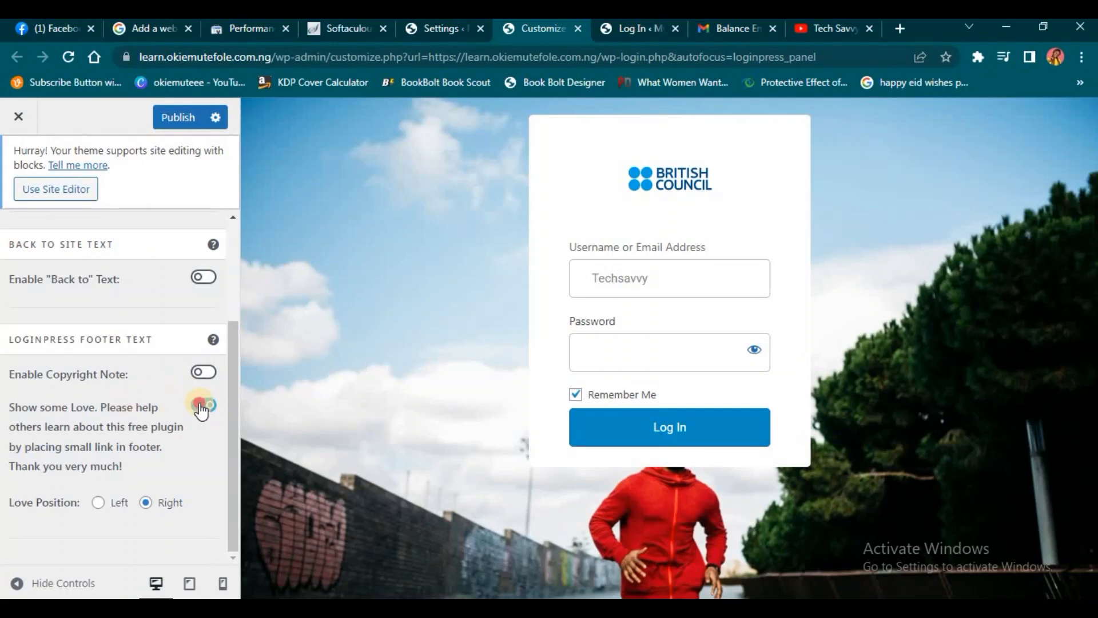
scroll(199, 403, up, 1)
scroll(135, 490, up, 2)
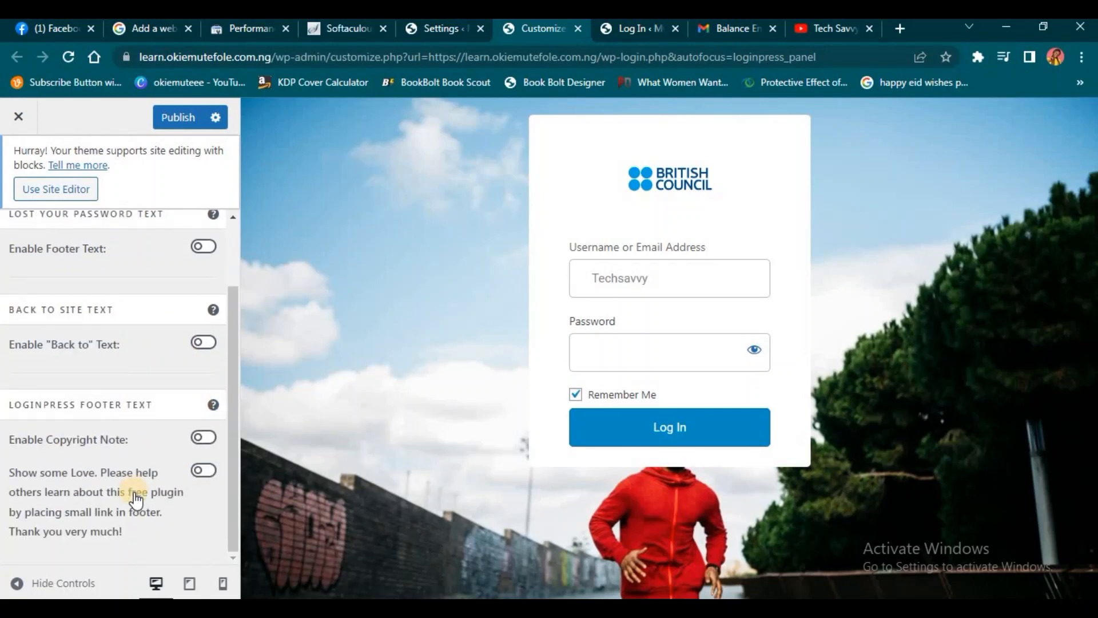
Publish the form footer changes and reload the live login page to check them.
click(180, 120)
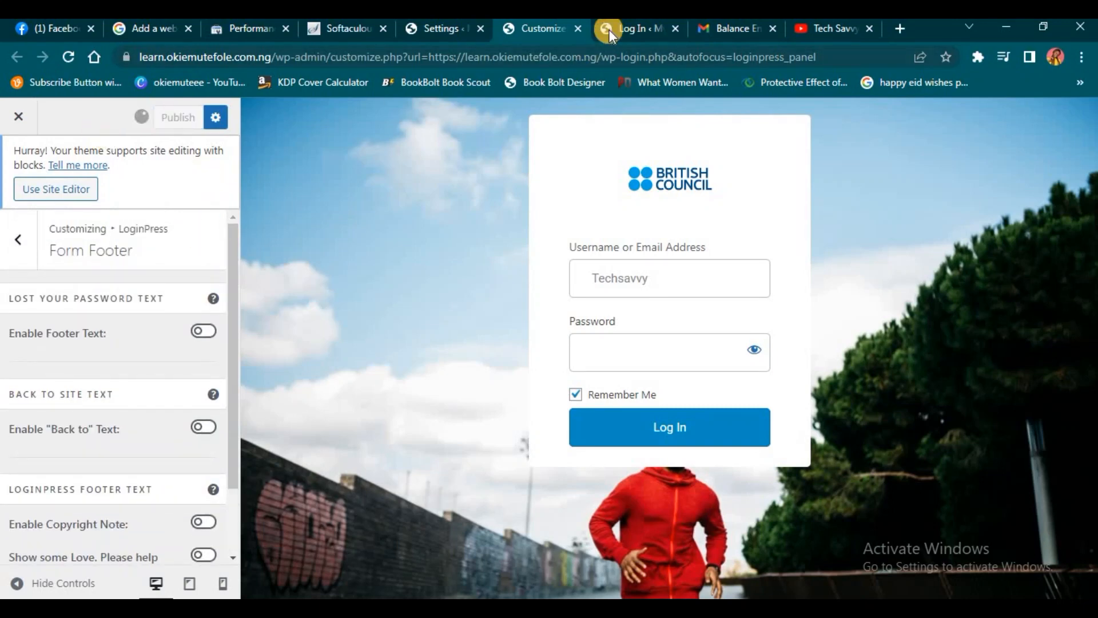
click(626, 23)
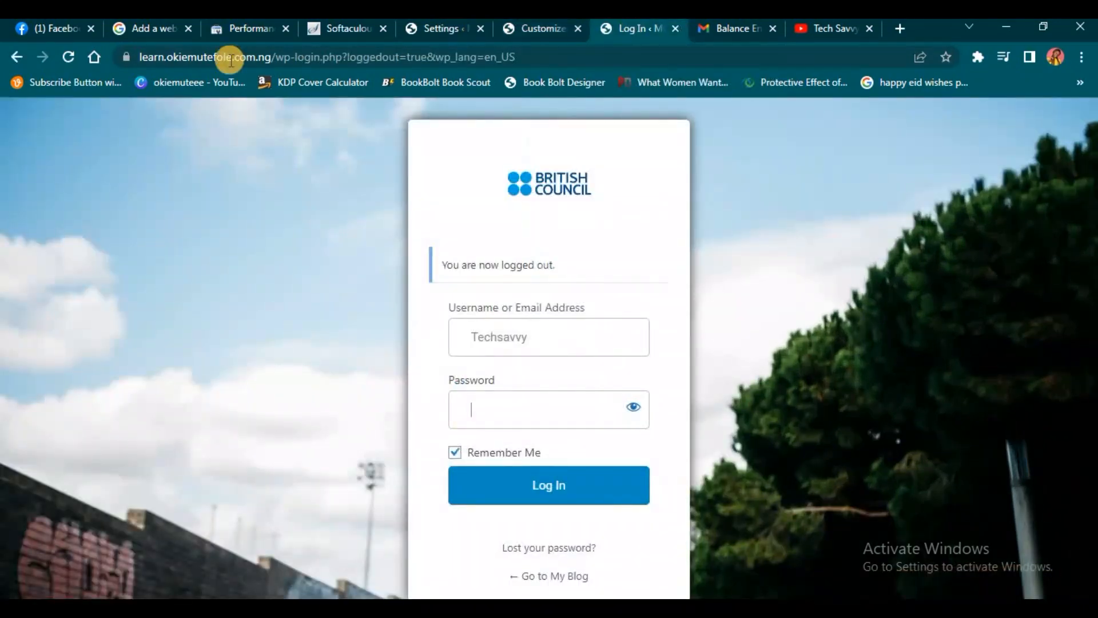
click(75, 56)
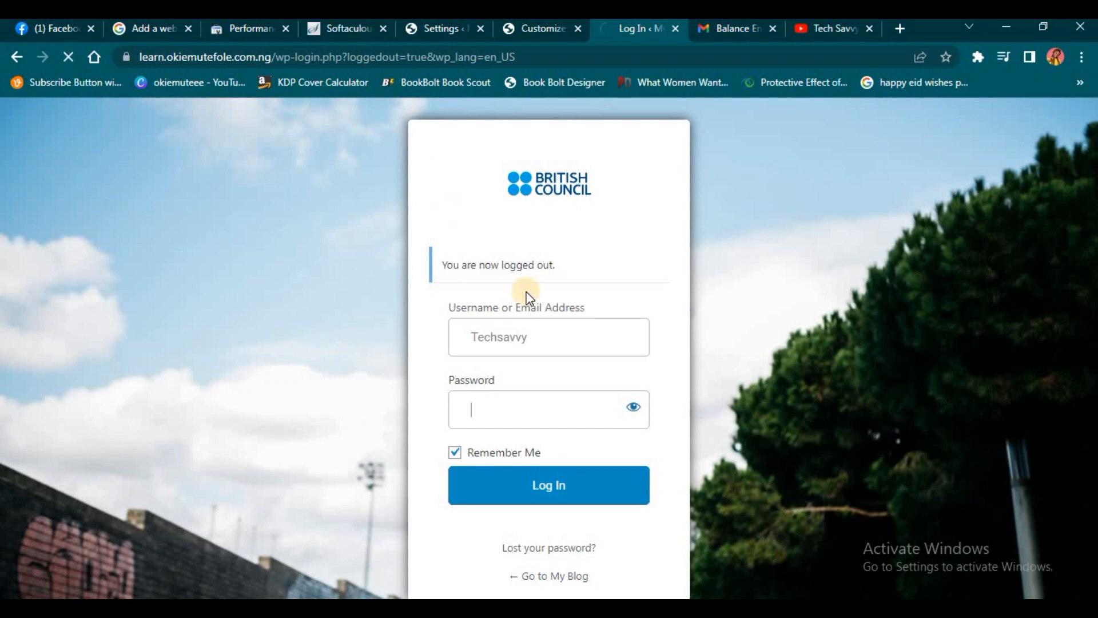
click(616, 402)
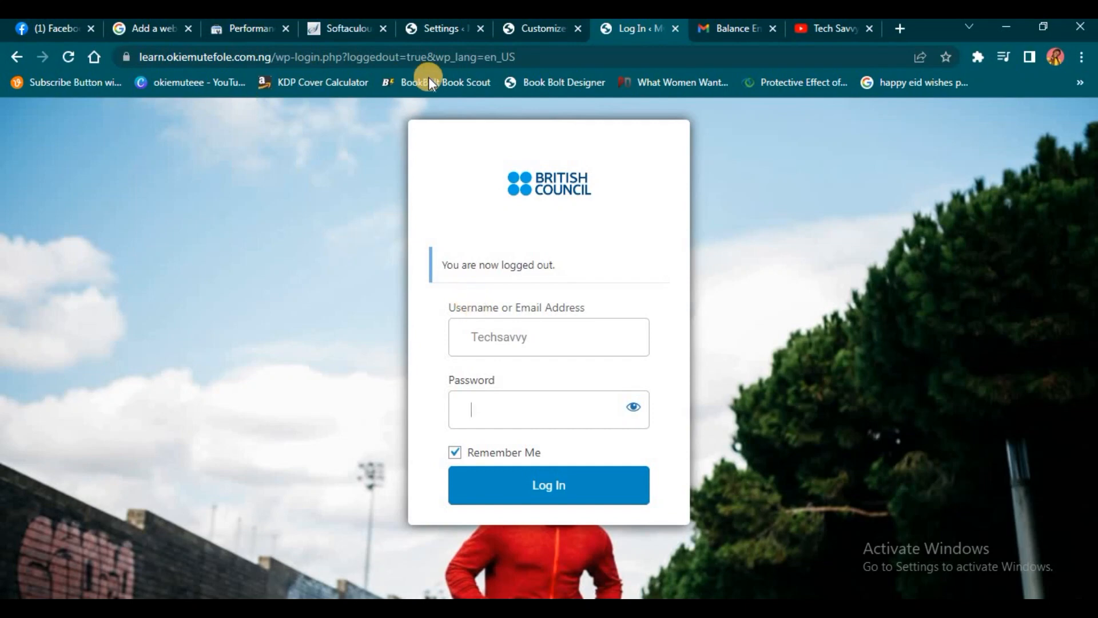
Compare the customizer preview with the live login page, and view the LoginPress theme choices.
click(558, 33)
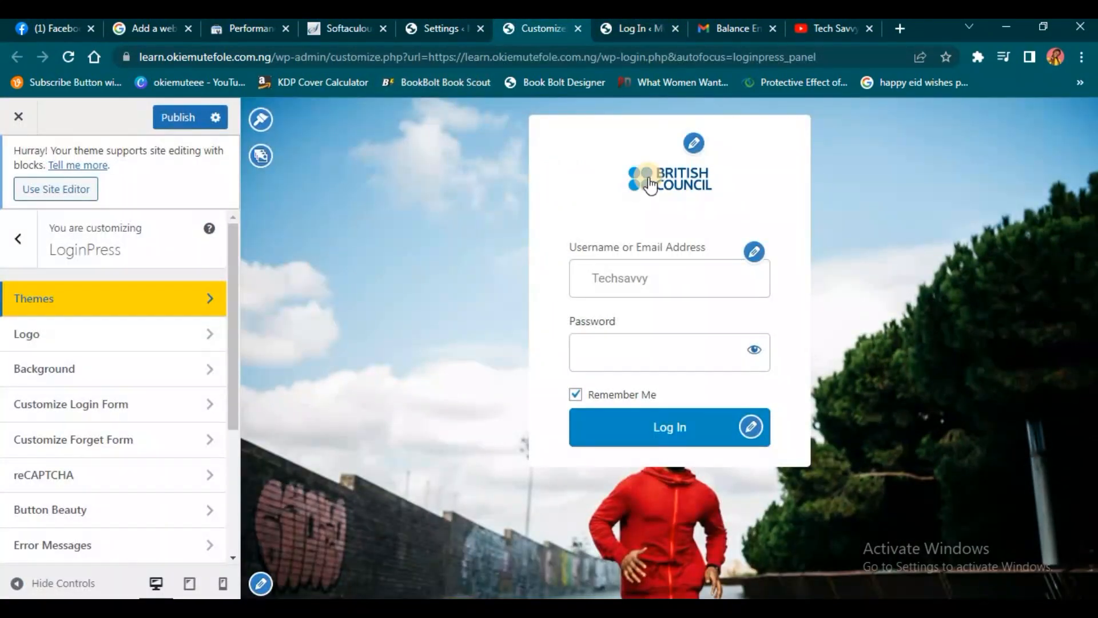
click(642, 24)
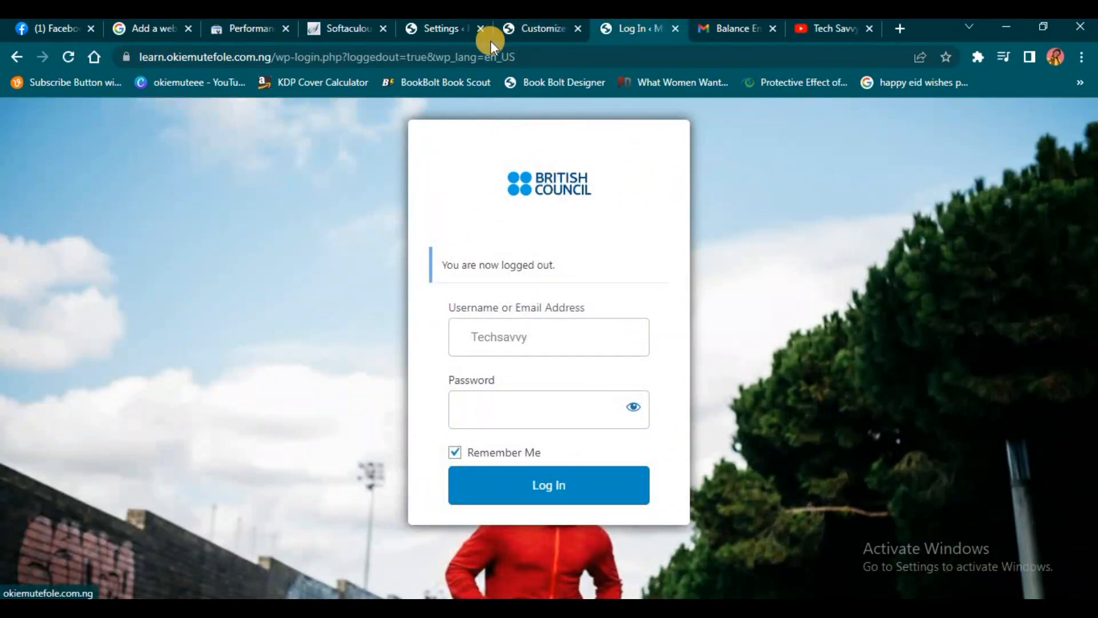
click(517, 32)
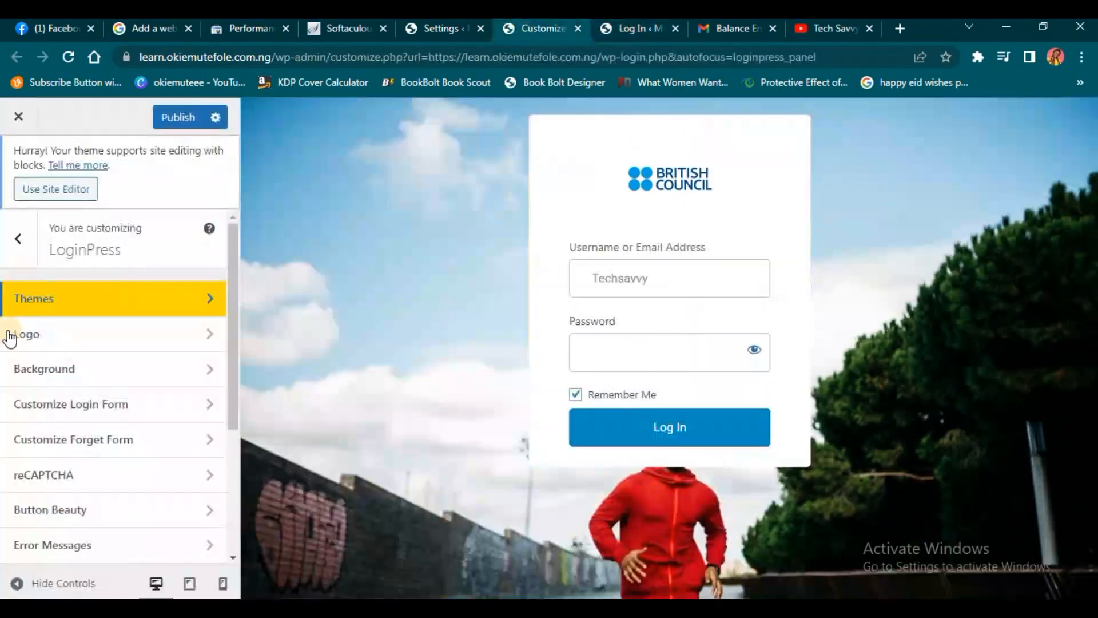
click(89, 302)
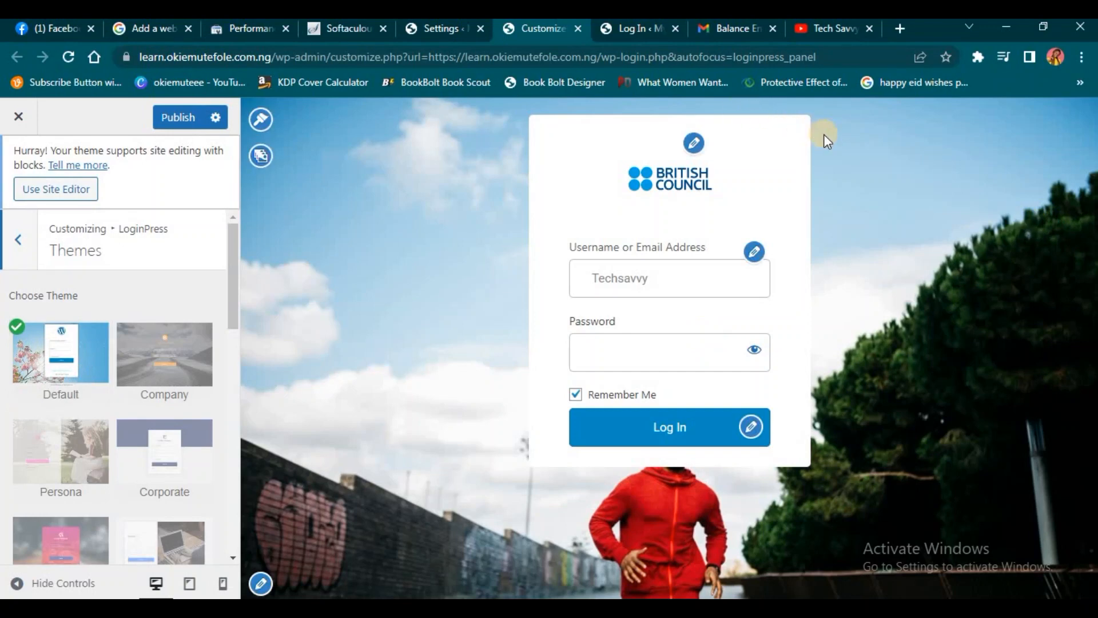
click(644, 32)
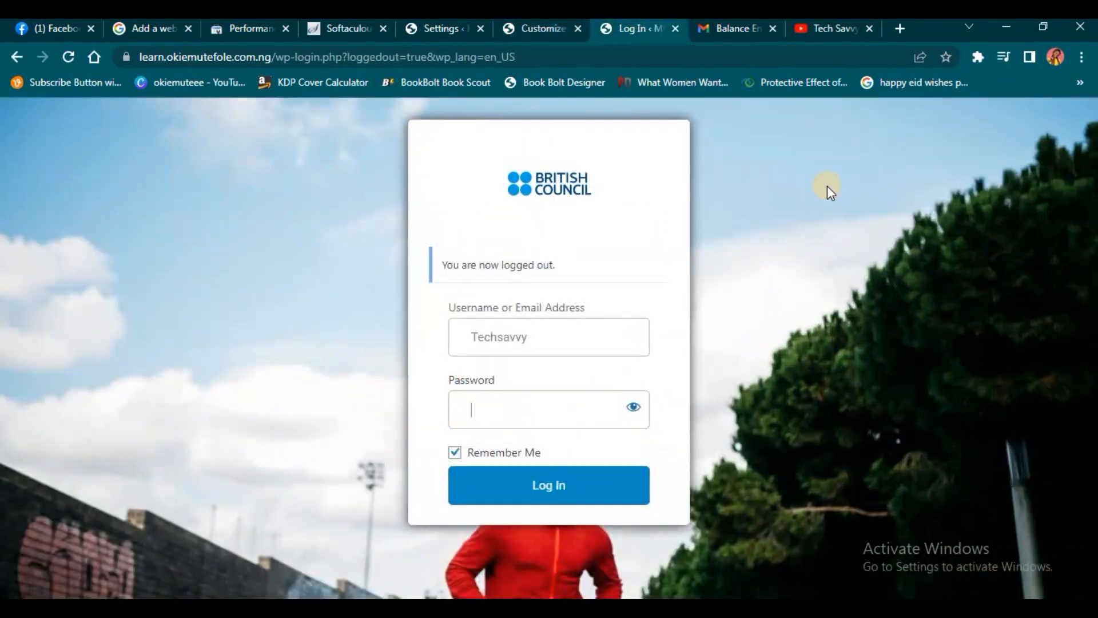